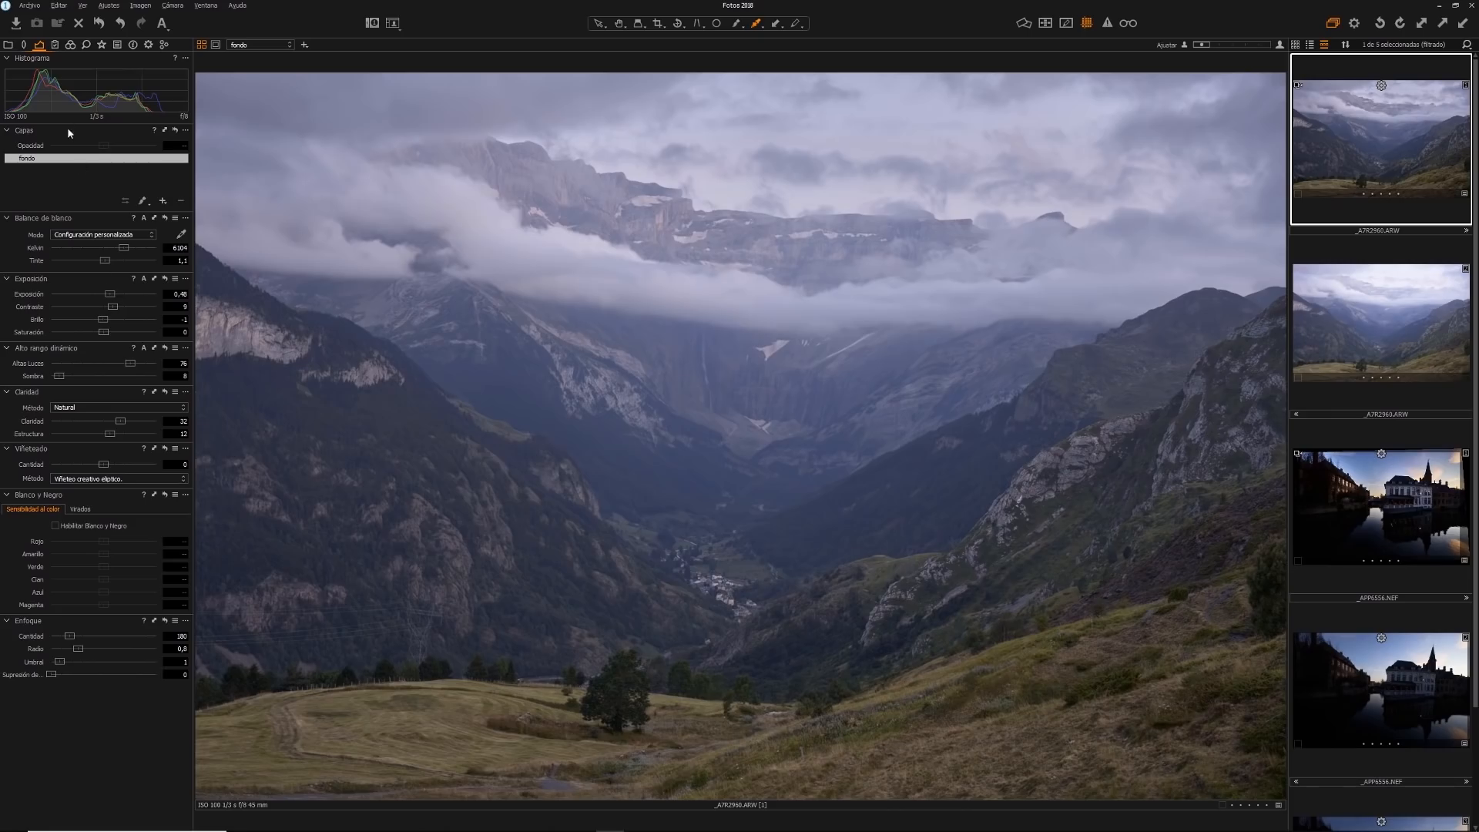
# Show the levels and curve adjustment tools for the mountain photo
pyautogui.click(55, 46)
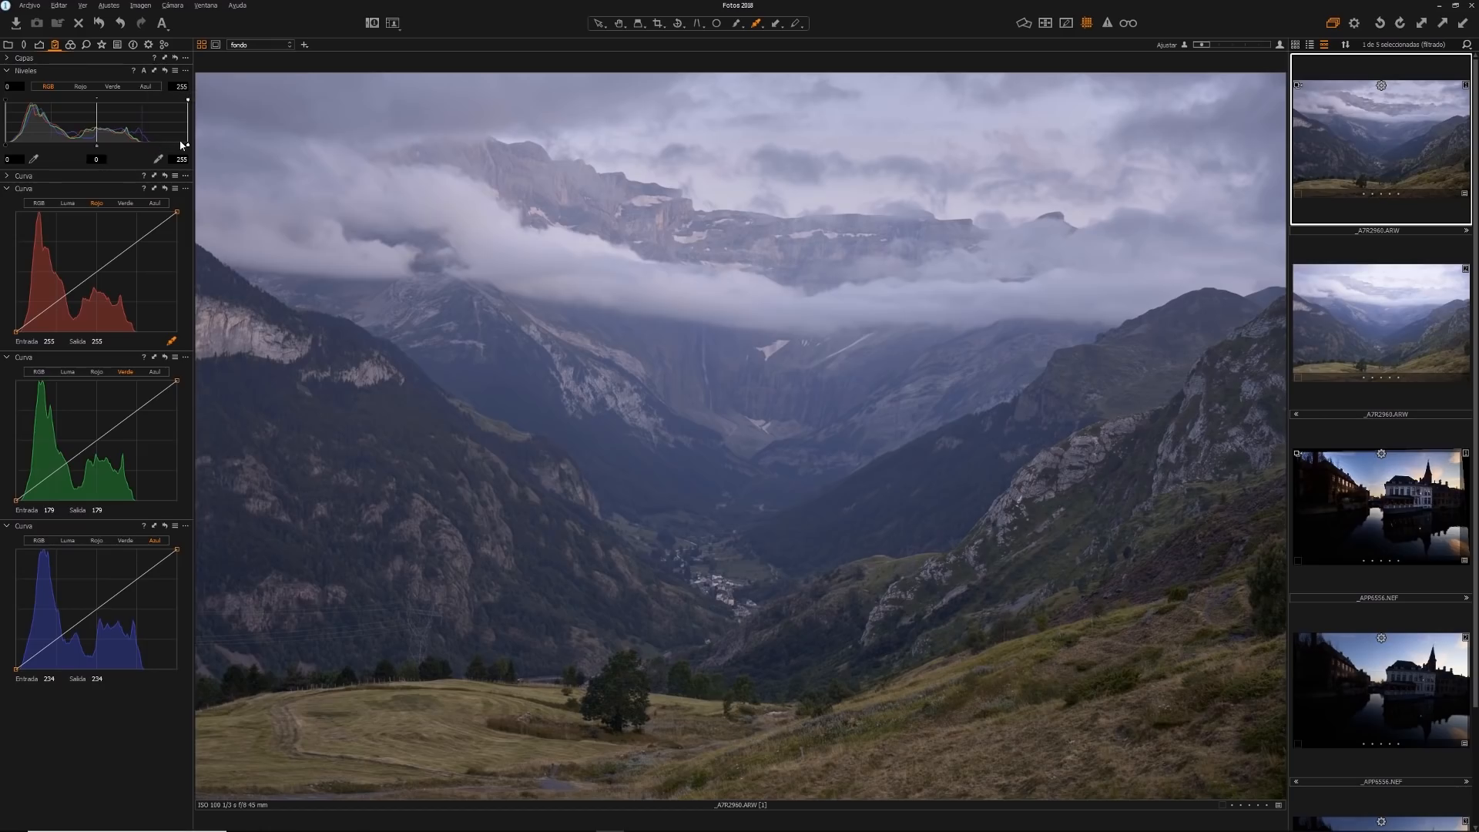
# Try automatic RGB levels on the mountain photo, shift the output white point slightly, and reset the levels
pyautogui.click(145, 72)
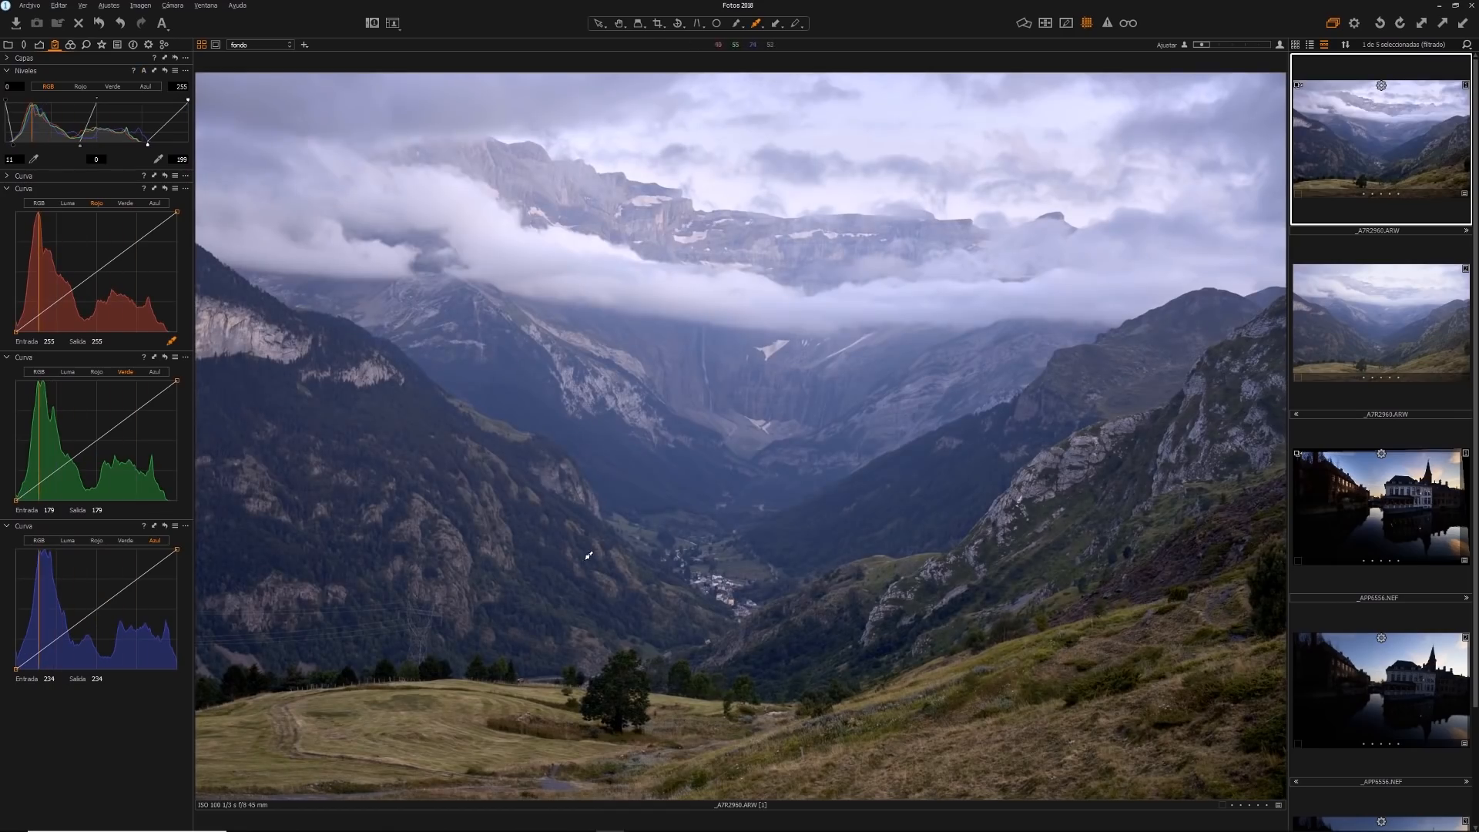
pyautogui.moveTo(149, 144); pyautogui.dragTo(154, 144)
pyautogui.click(164, 70)
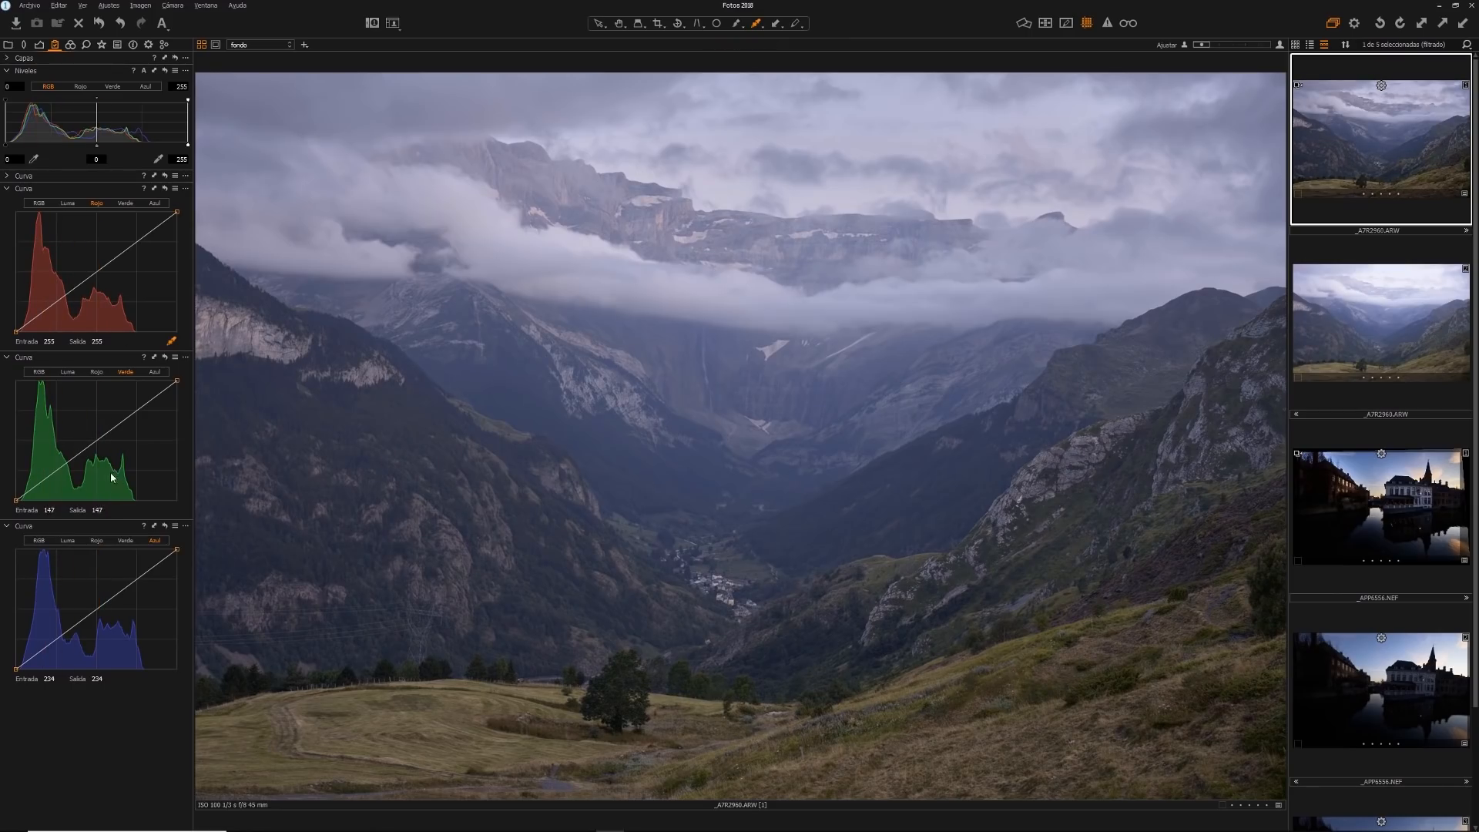
# Expand the luma curve, collapse the levels, and detach the curve as an enlarged floating window over the photo
pyautogui.click(7, 177)
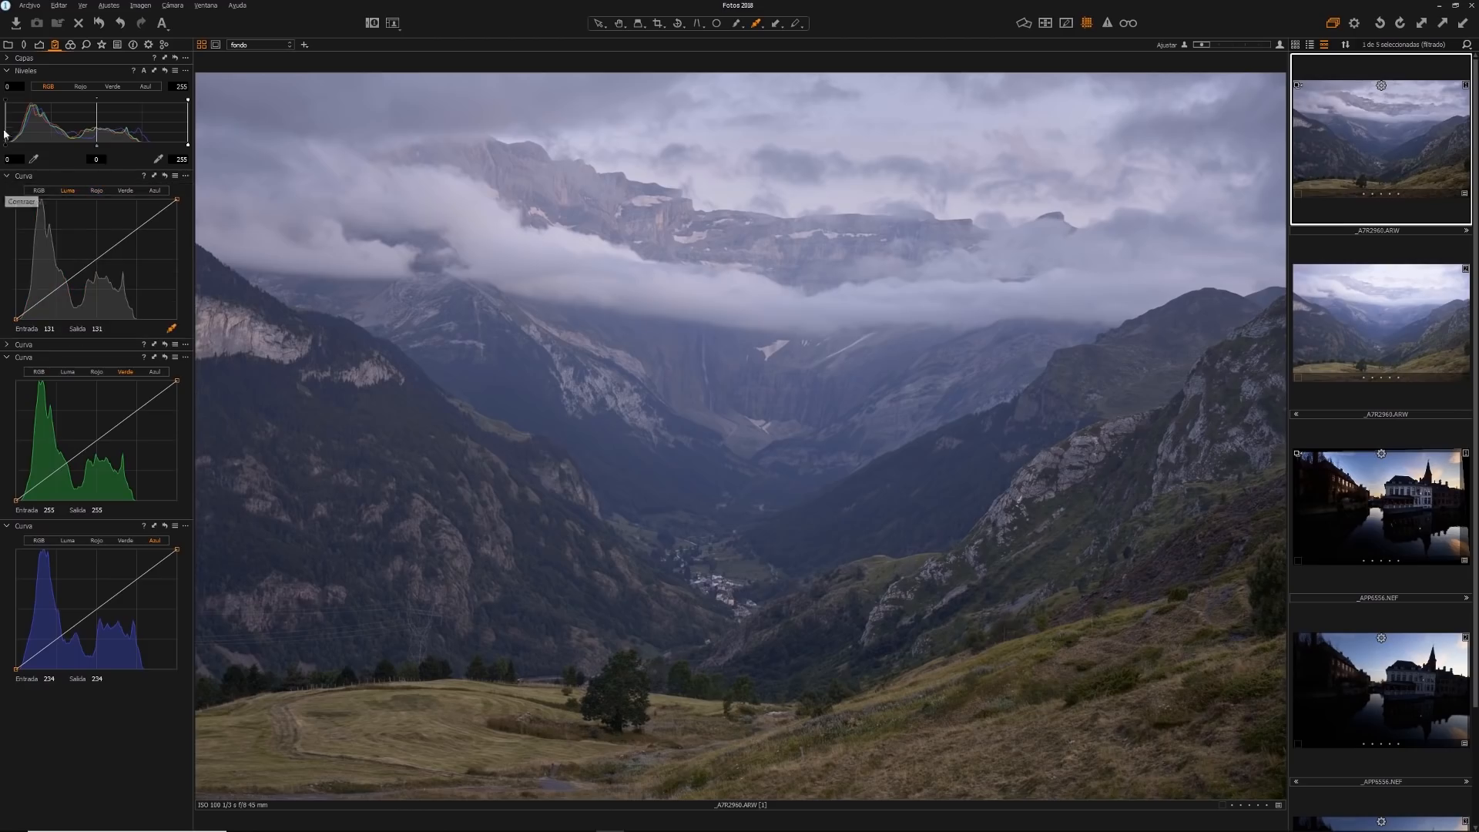
pyautogui.click(6, 72)
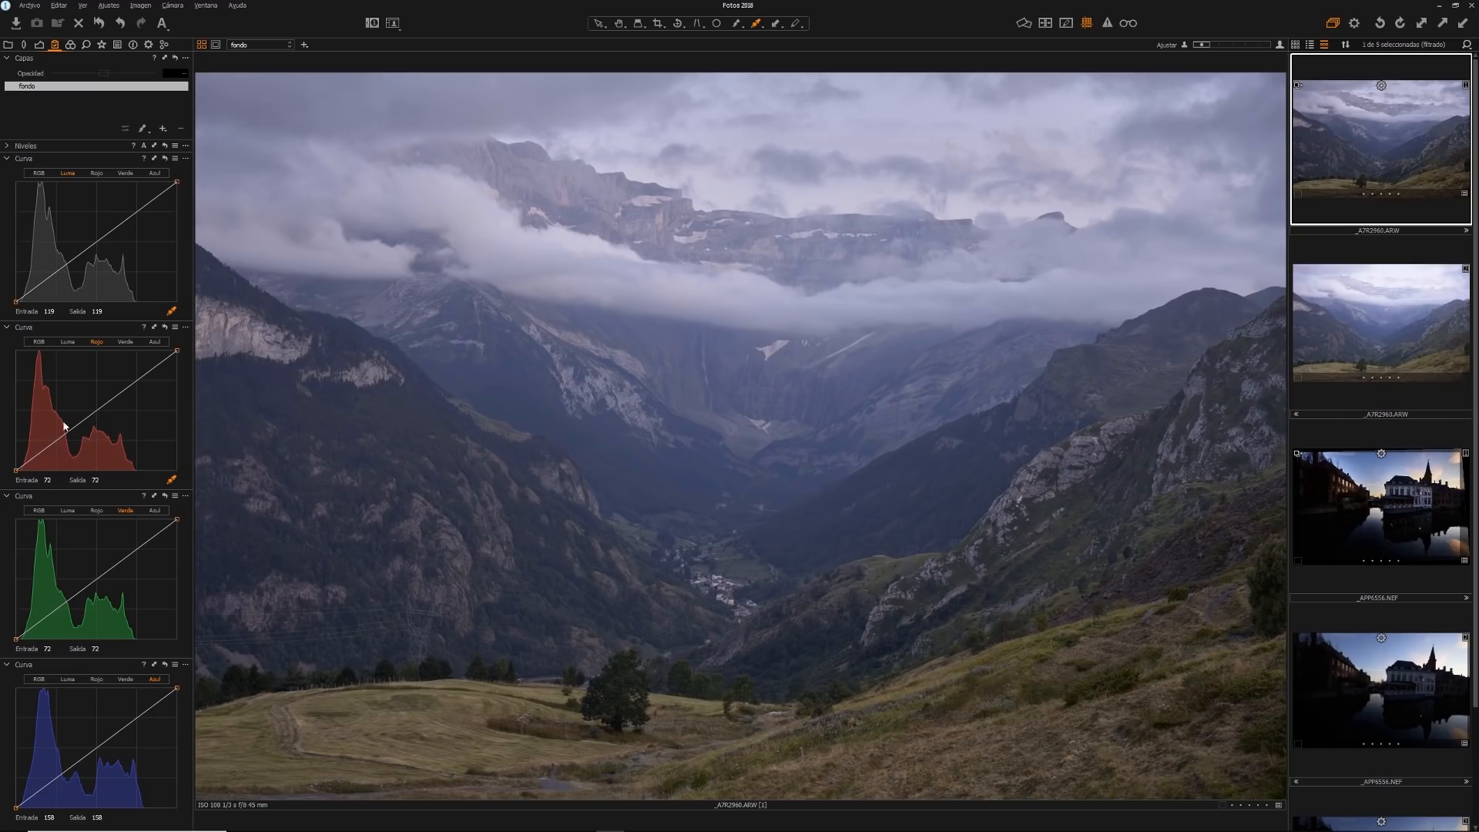
pyautogui.moveTo(30, 158); pyautogui.dragTo(640, 232)
pyautogui.moveTo(802, 394); pyautogui.dragTo(1141, 680)
pyautogui.moveTo(758, 246); pyautogui.dragTo(578, 222)
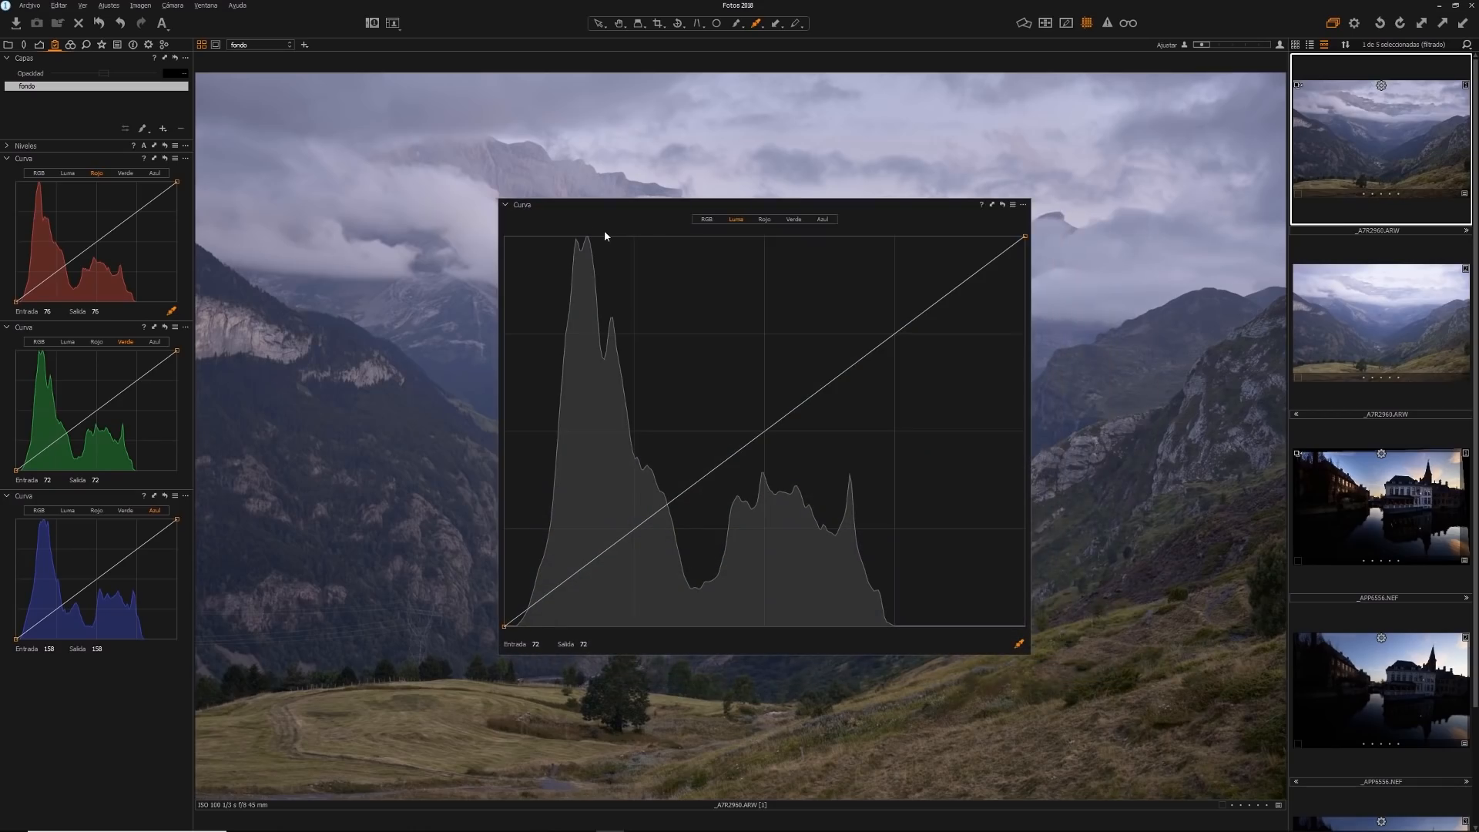
pyautogui.moveTo(1030, 655); pyautogui.dragTo(1227, 753)
pyautogui.moveTo(510, 205); pyautogui.dragTo(299, 101)
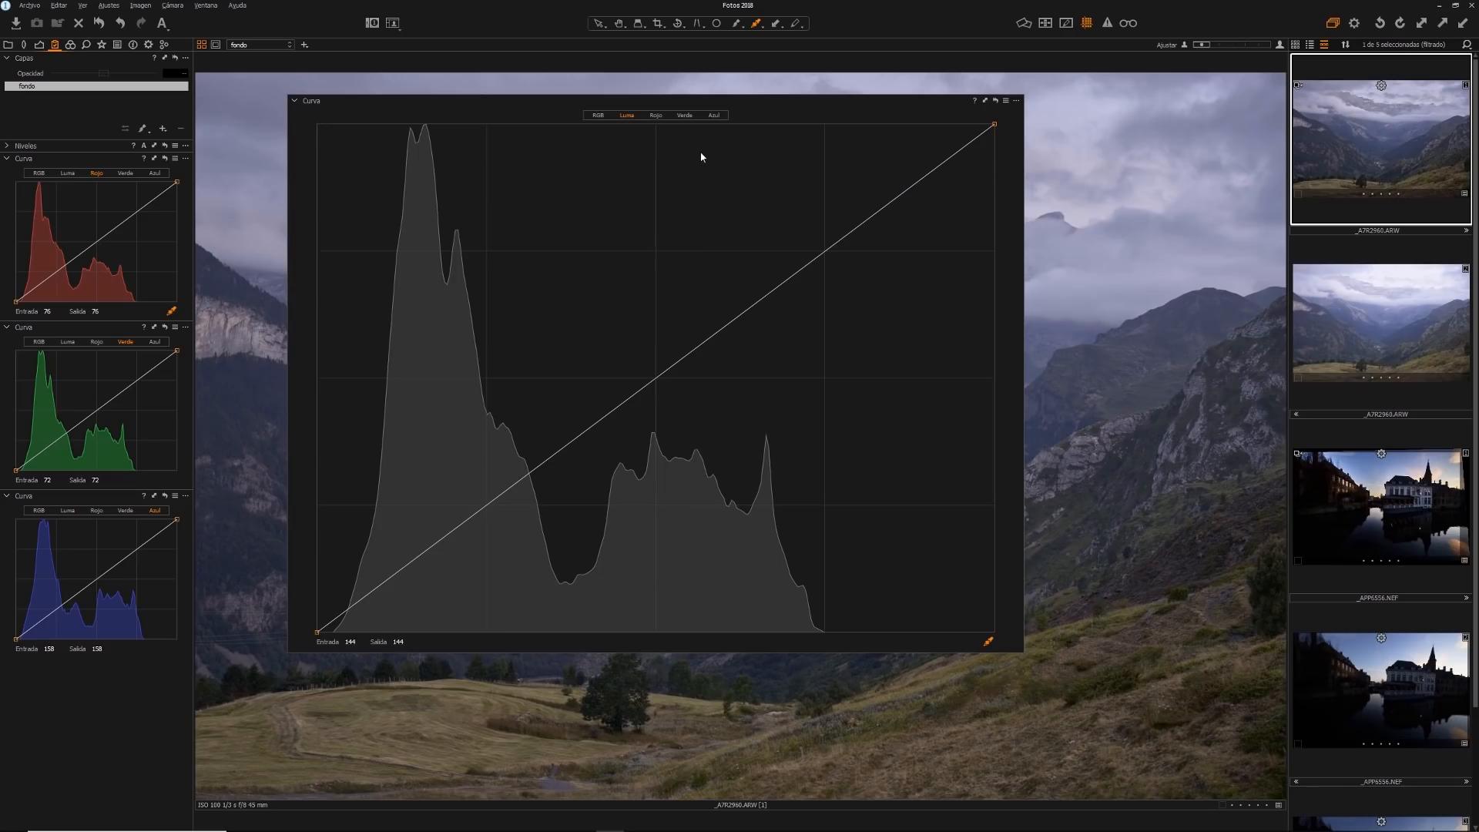
# Compare the RGB, luma, red, green and blue channels of the floating curve, ending on luma
pyautogui.click(598, 115)
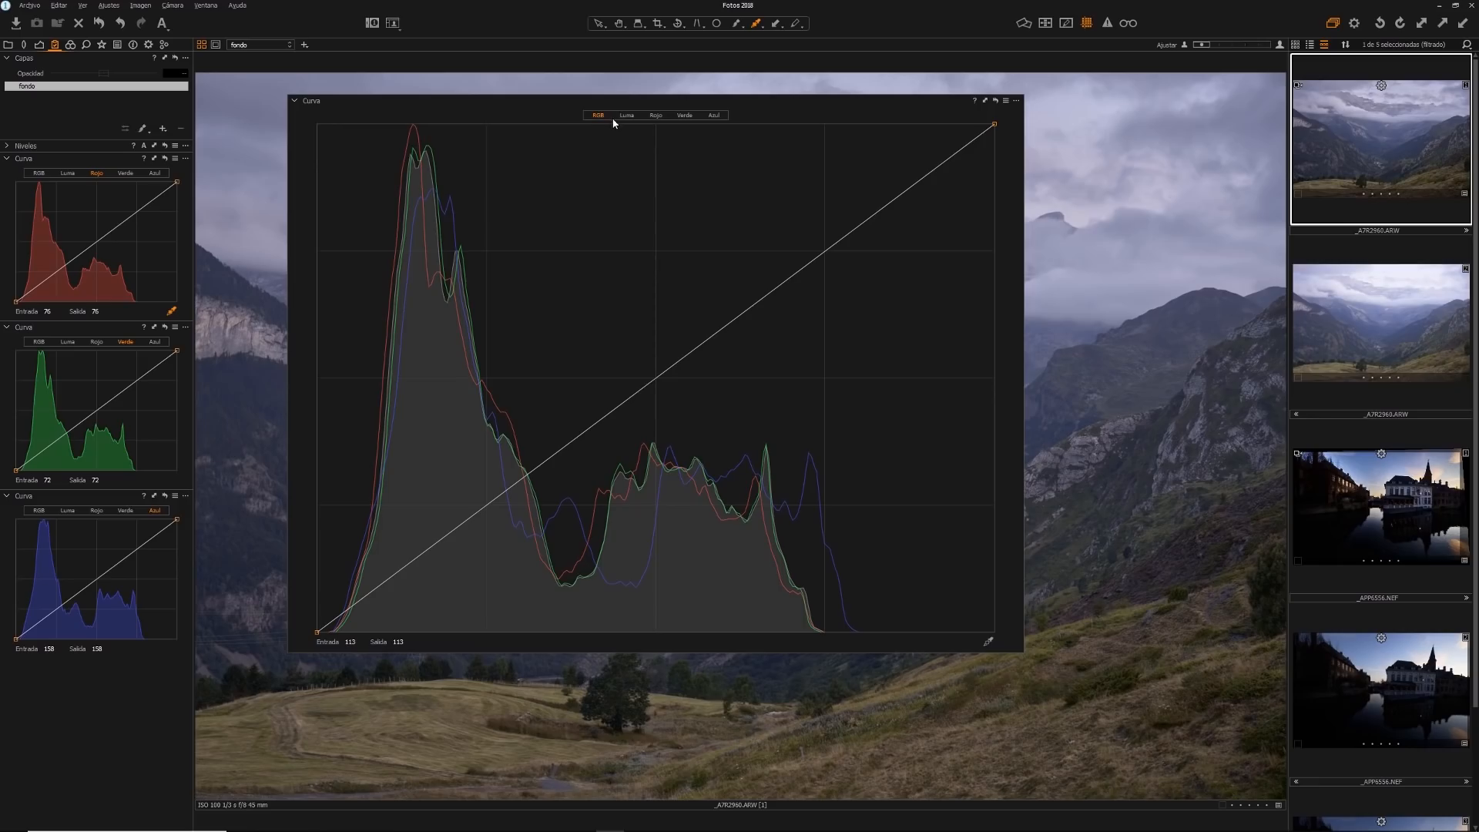
pyautogui.click(629, 116)
pyautogui.click(657, 115)
pyautogui.click(683, 116)
pyautogui.click(713, 116)
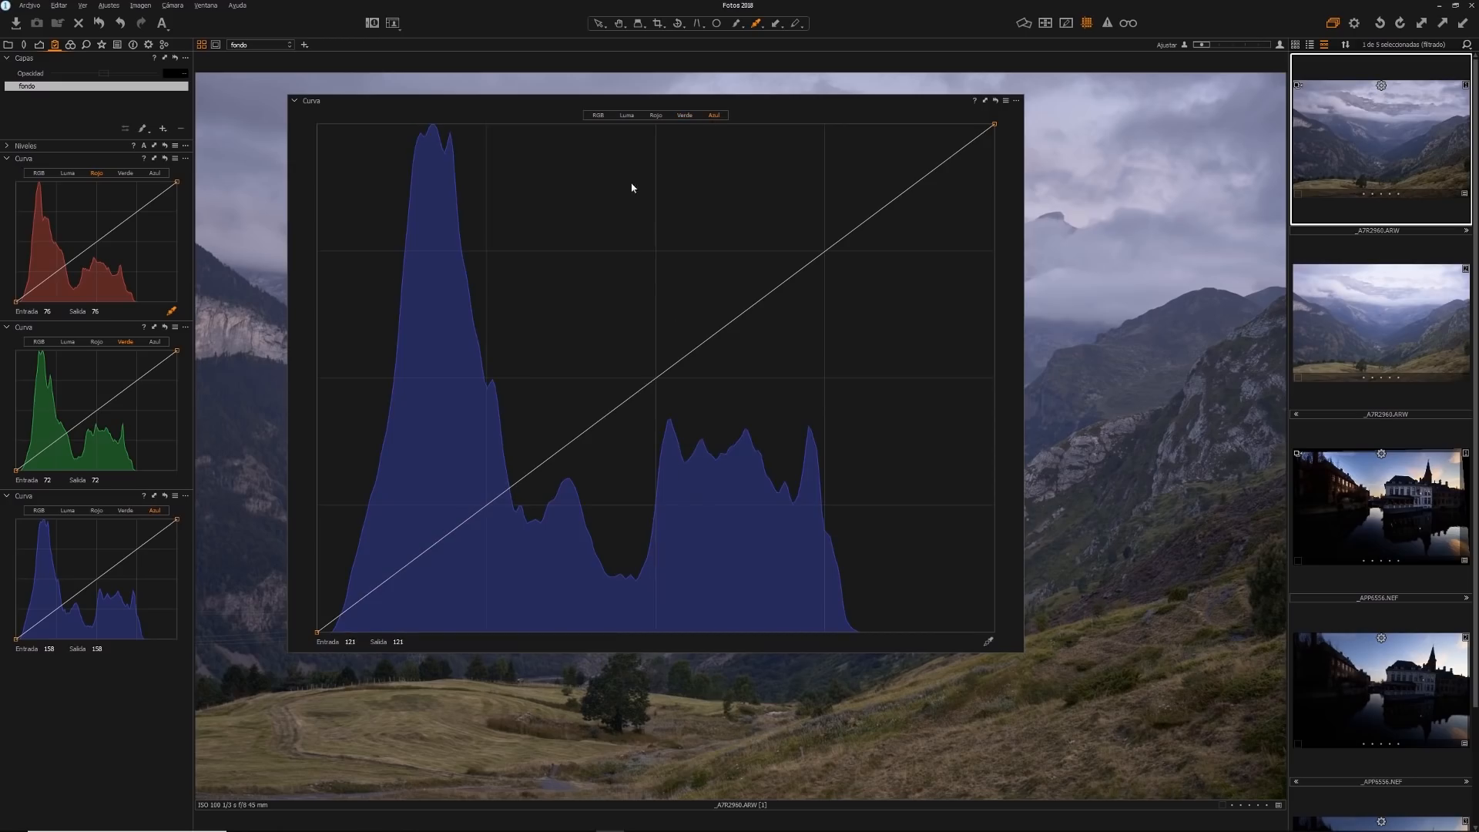
pyautogui.click(632, 121)
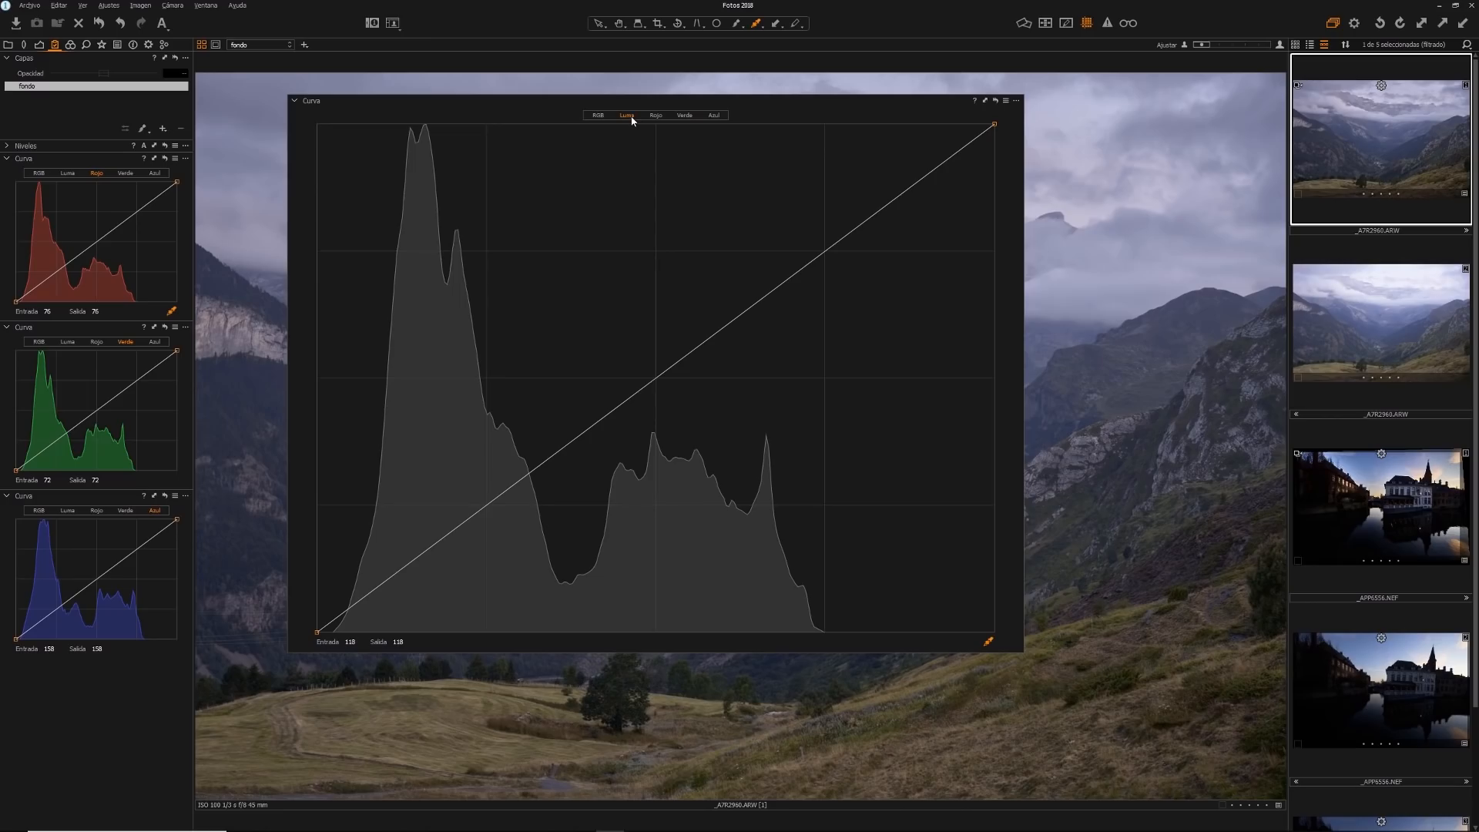
pyautogui.click(600, 116)
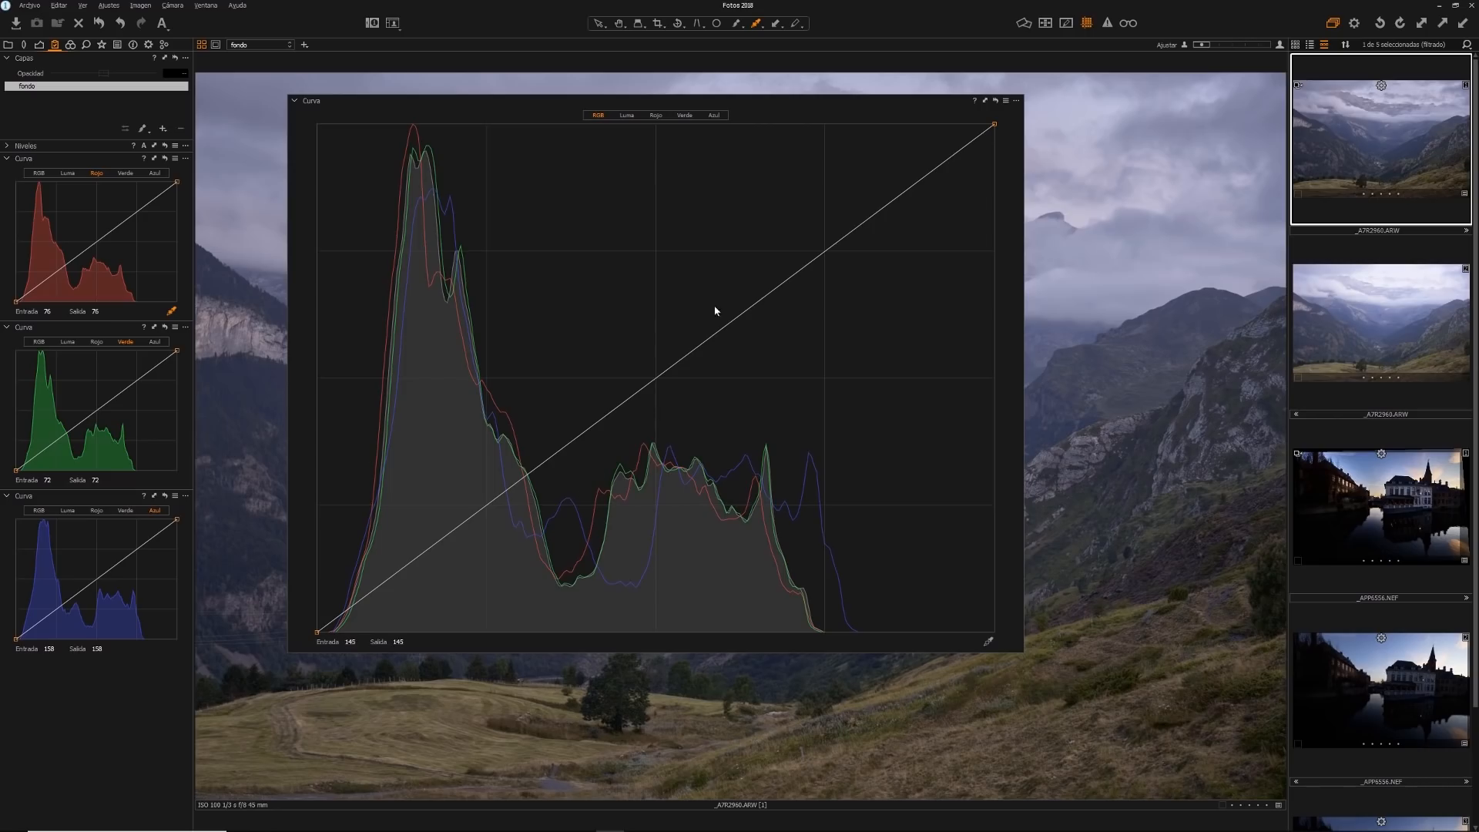
pyautogui.click(627, 117)
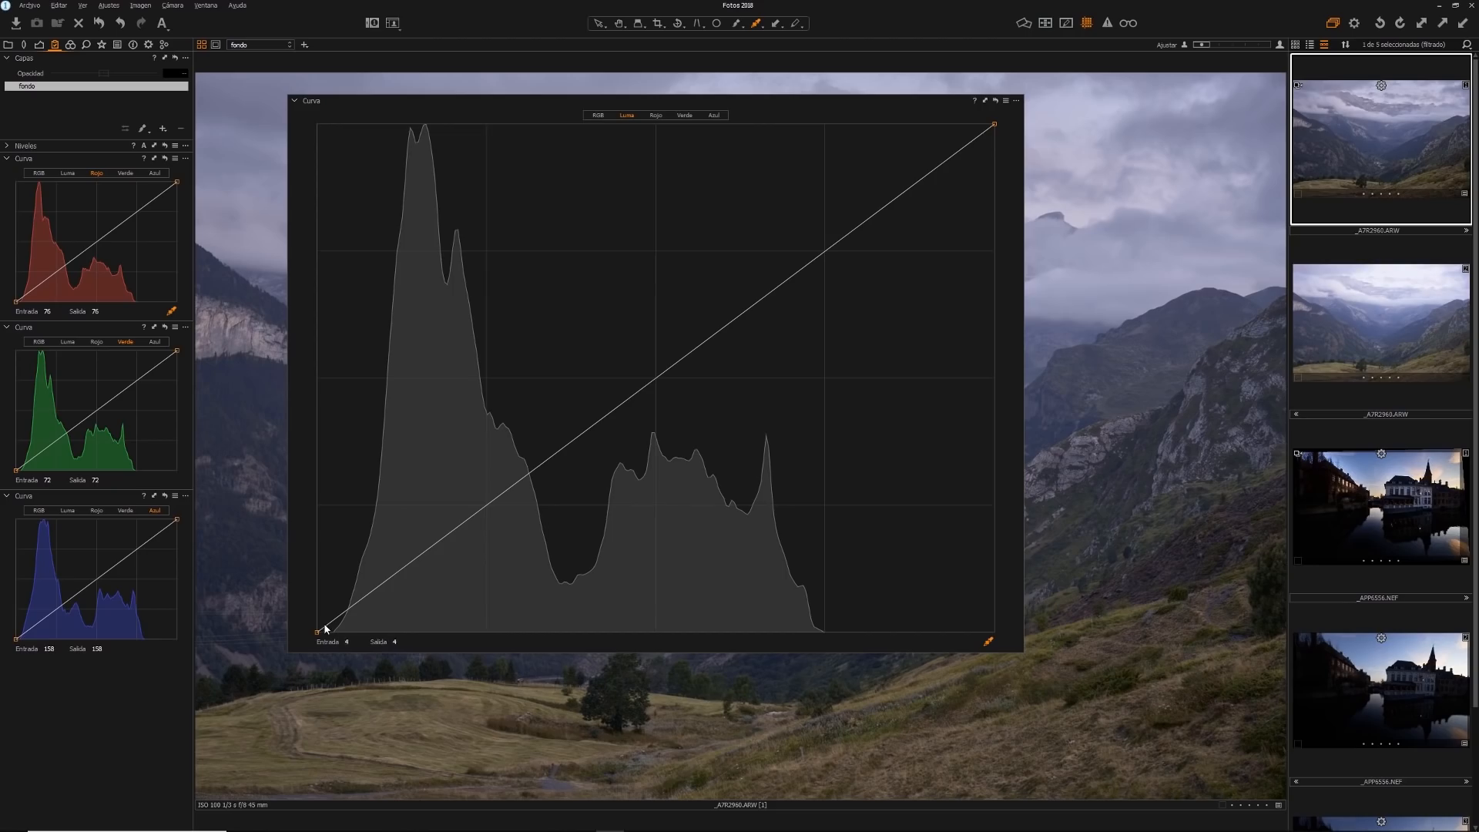
# Try an S-shaped luma curve with raised highlights and a shadow point at about input 93, output 66, and remove all points
pyautogui.moveTo(662, 380); pyautogui.dragTo(727, 253)
pyautogui.click(565, 377)
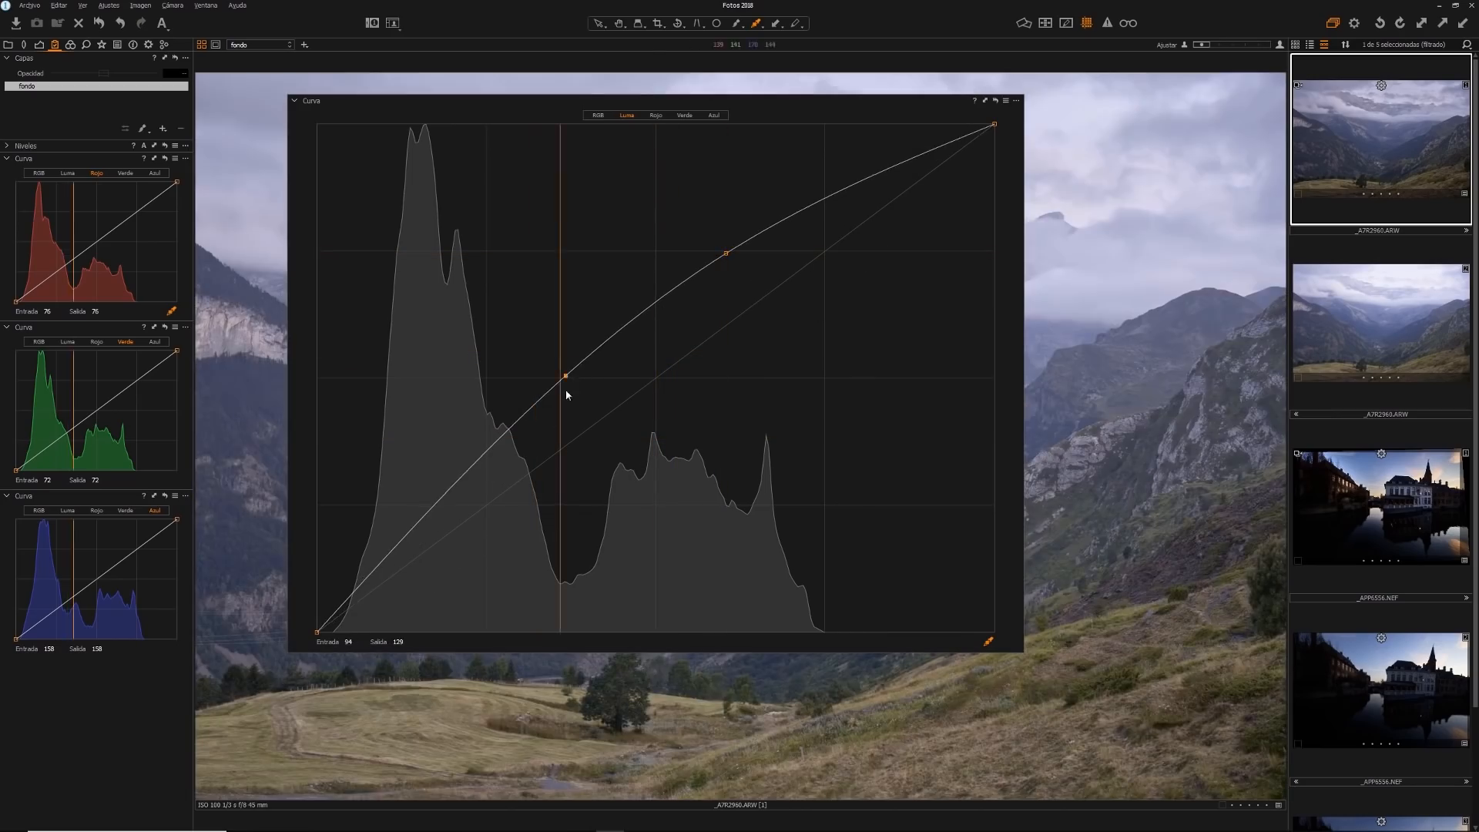
pyautogui.moveTo(566, 379); pyautogui.dragTo(564, 501)
pyautogui.rightClick(564, 503)
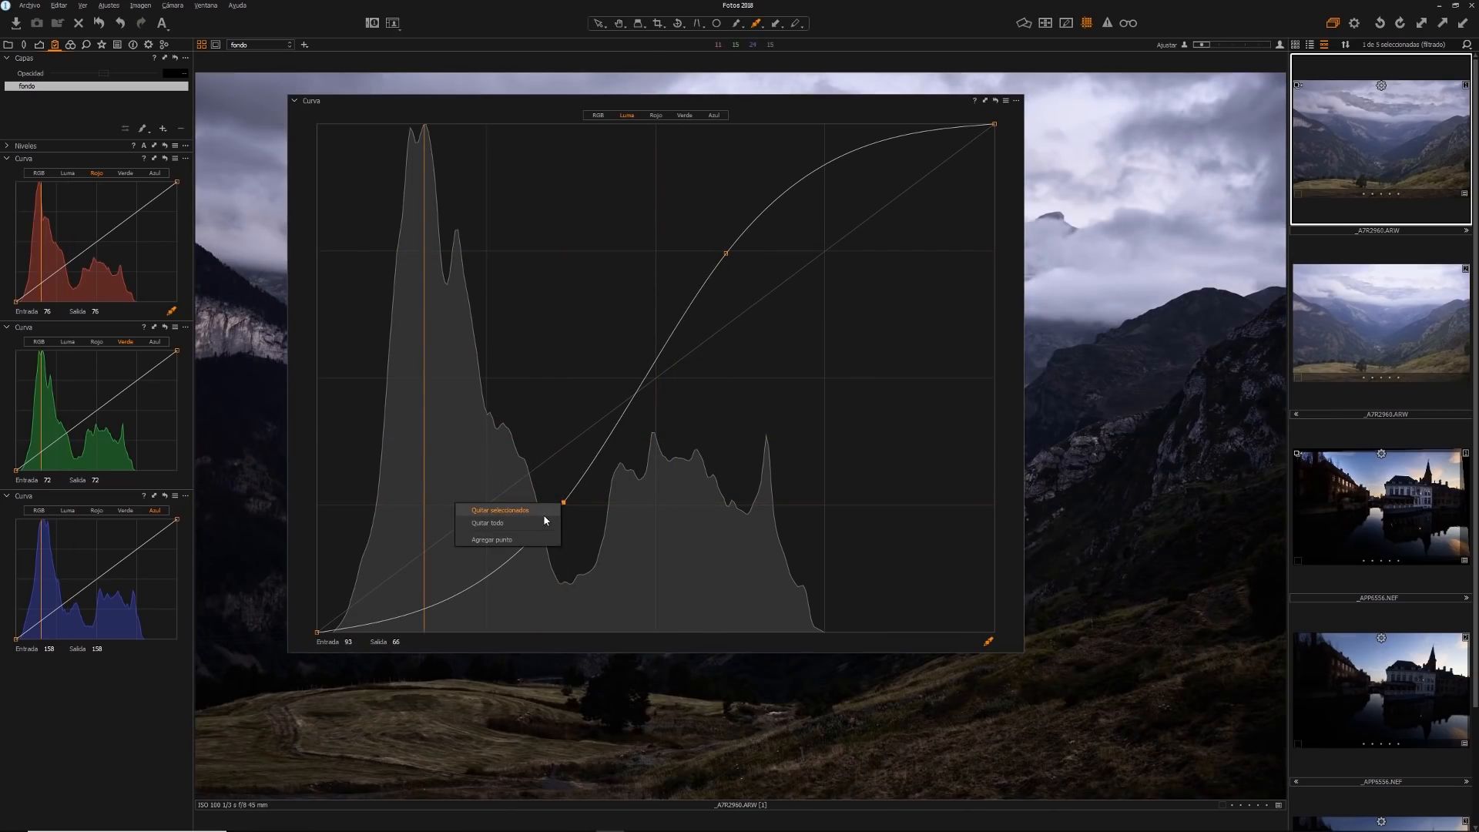
pyautogui.click(544, 523)
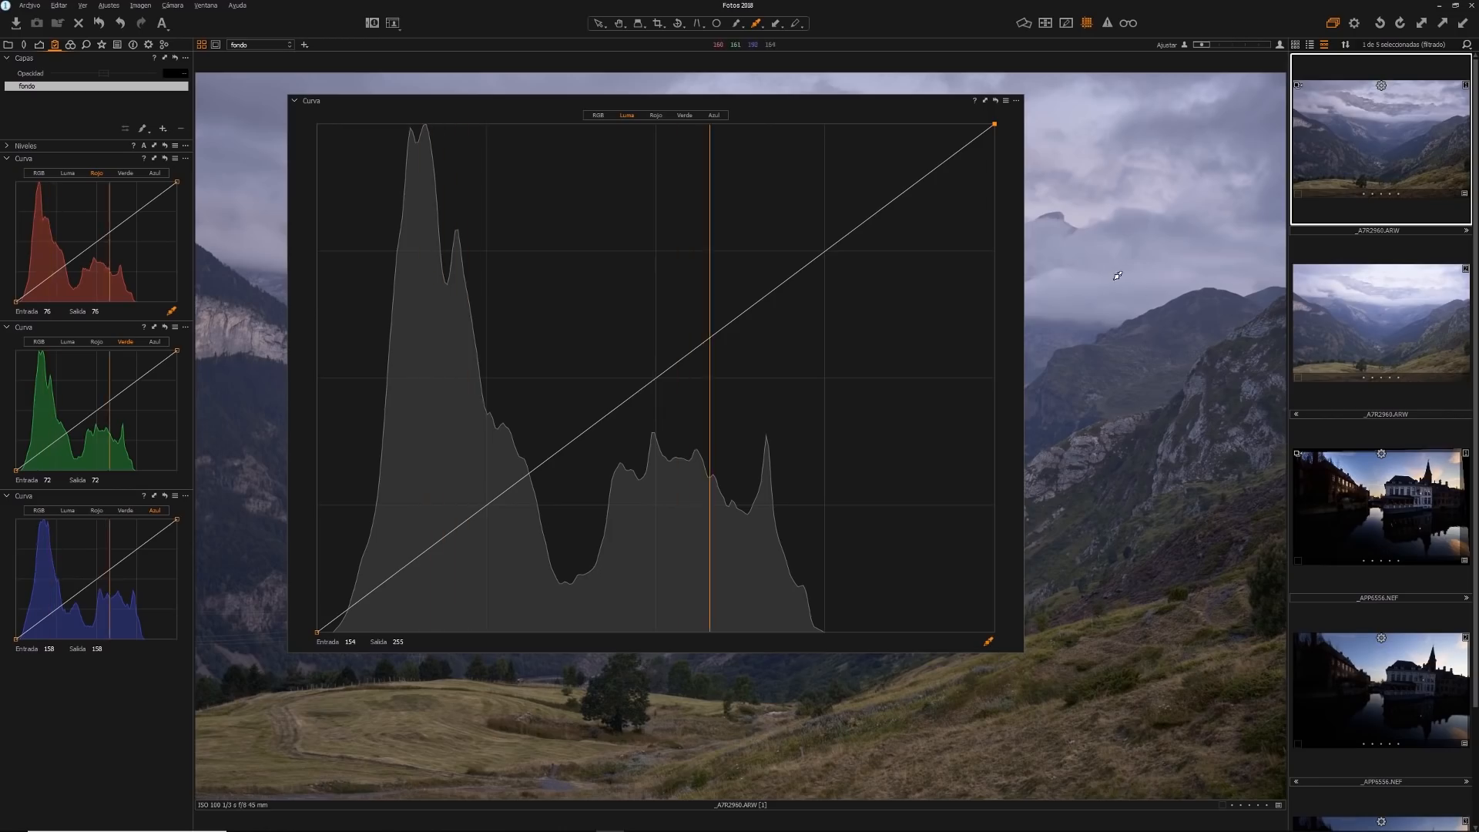
# Try adding a luma curve point directly on the line and another sampled from the clouds, removing each one
pyautogui.click(759, 309)
pyautogui.rightClick(755, 304)
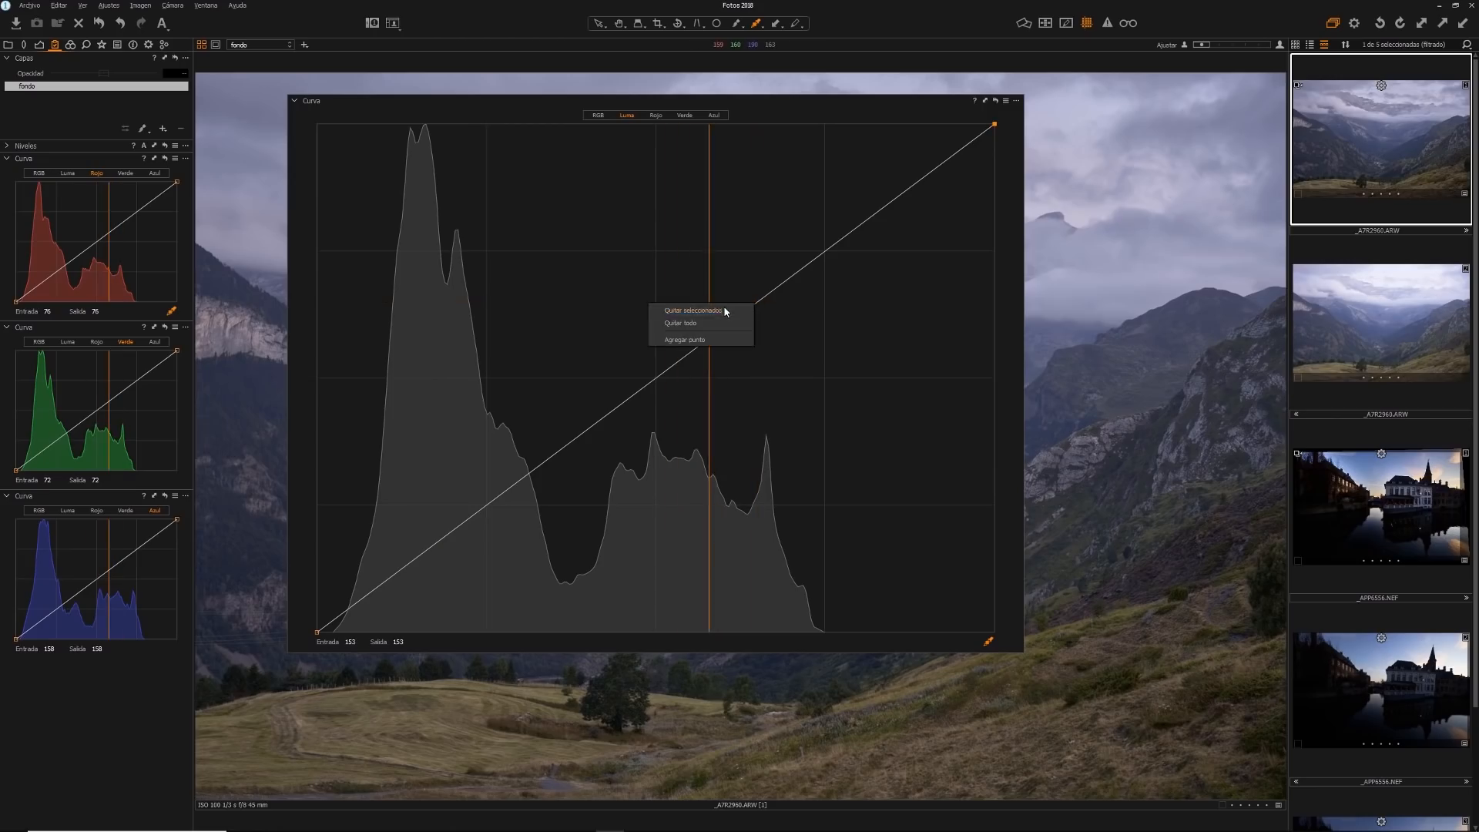
pyautogui.click(724, 306)
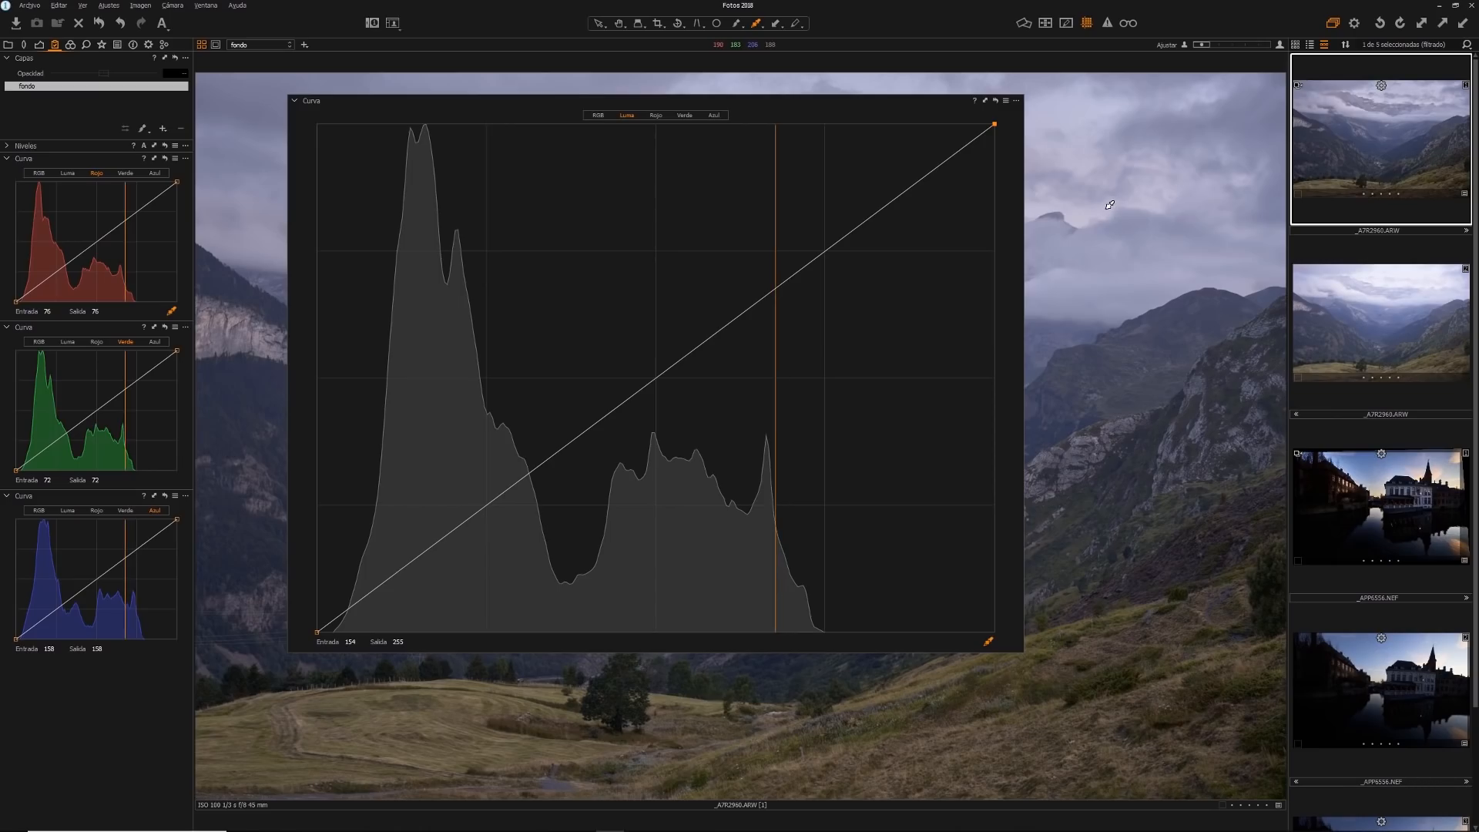
pyautogui.click(1107, 207)
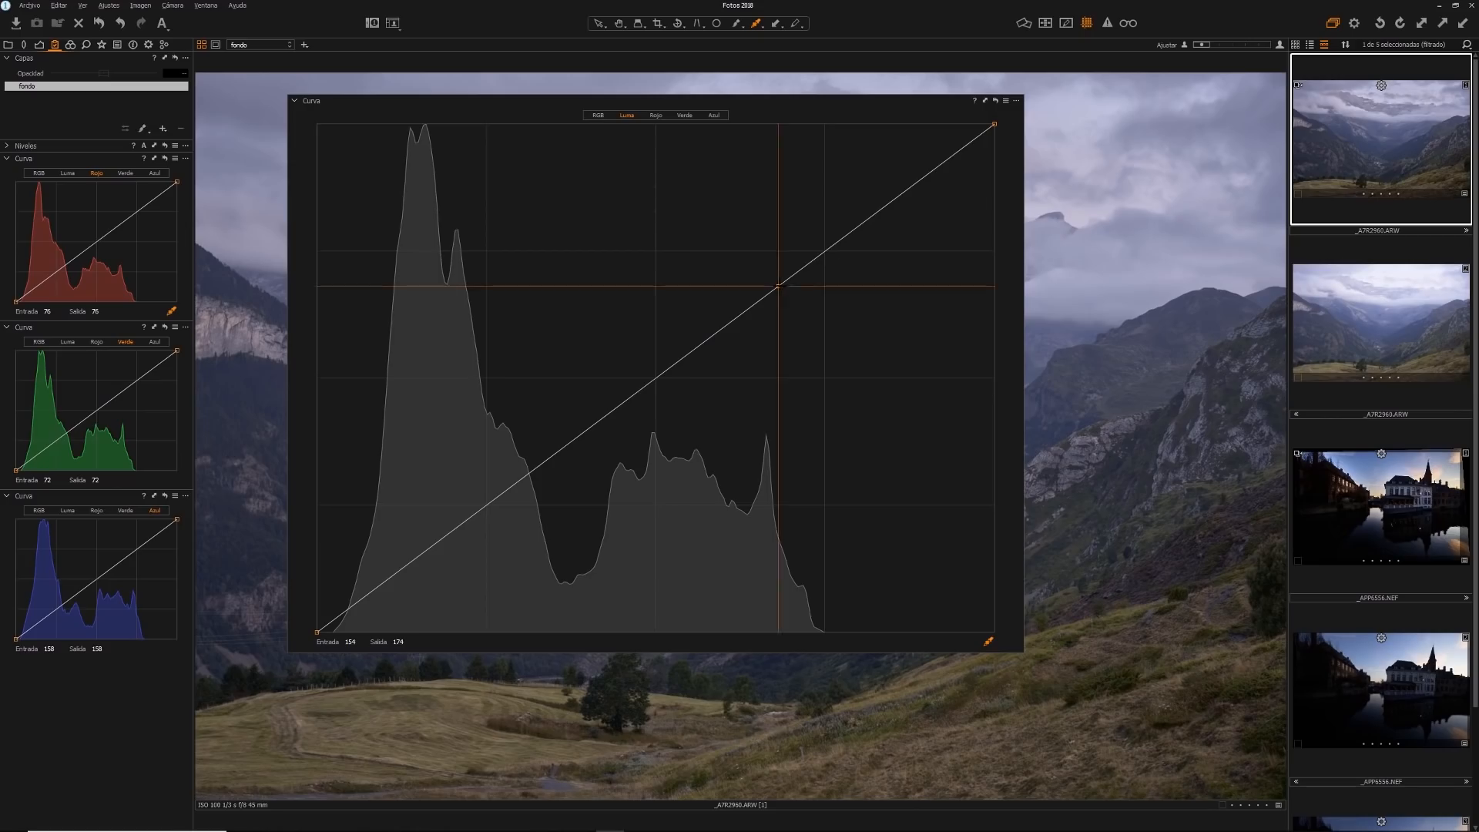
pyautogui.rightClick(779, 287)
pyautogui.click(752, 302)
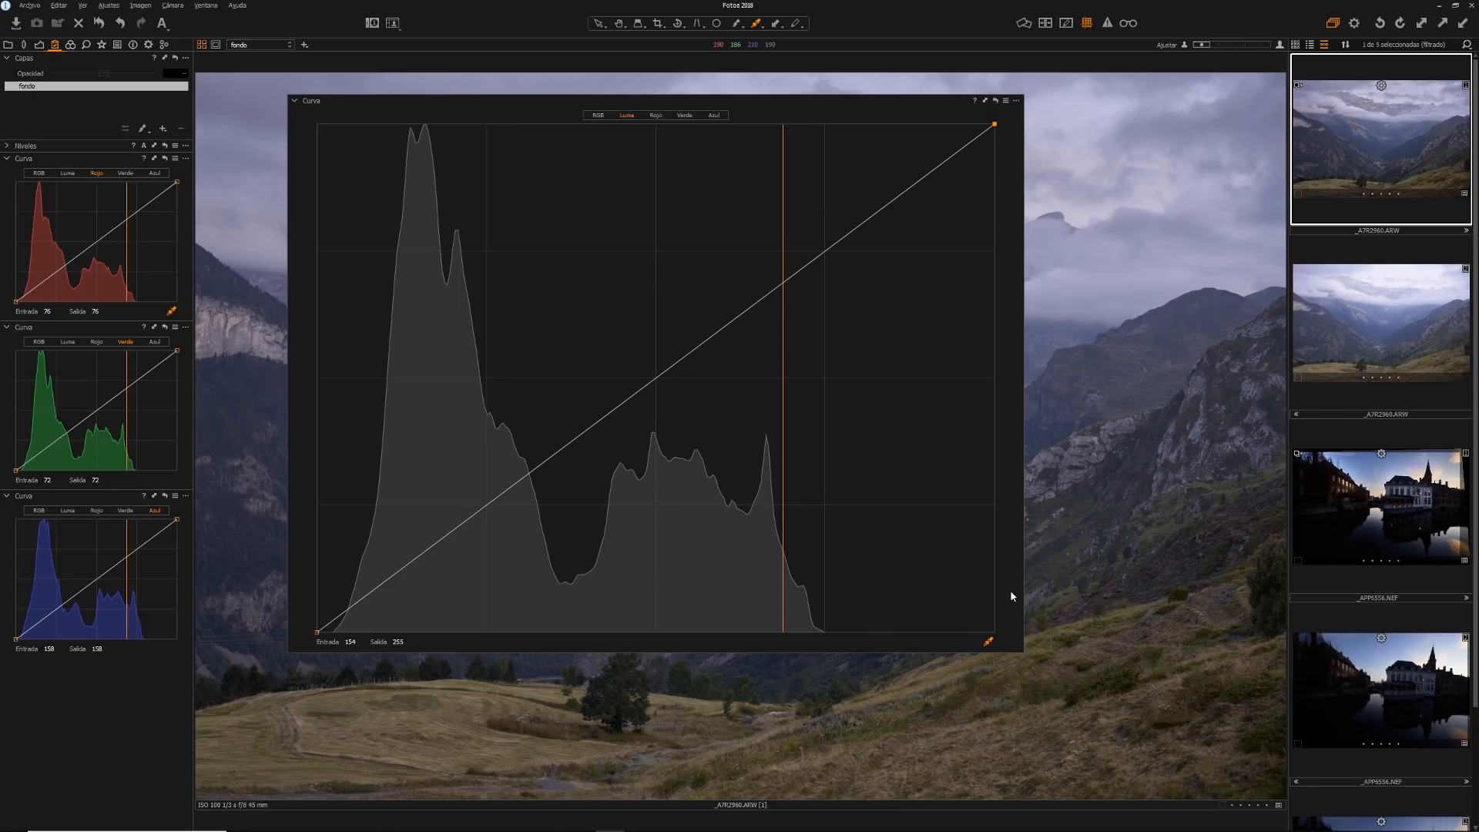
# Try moving a luma curve point to input 128, output 236, raise its output to 255, and add a quarter-tone point
pyautogui.click(921, 179)
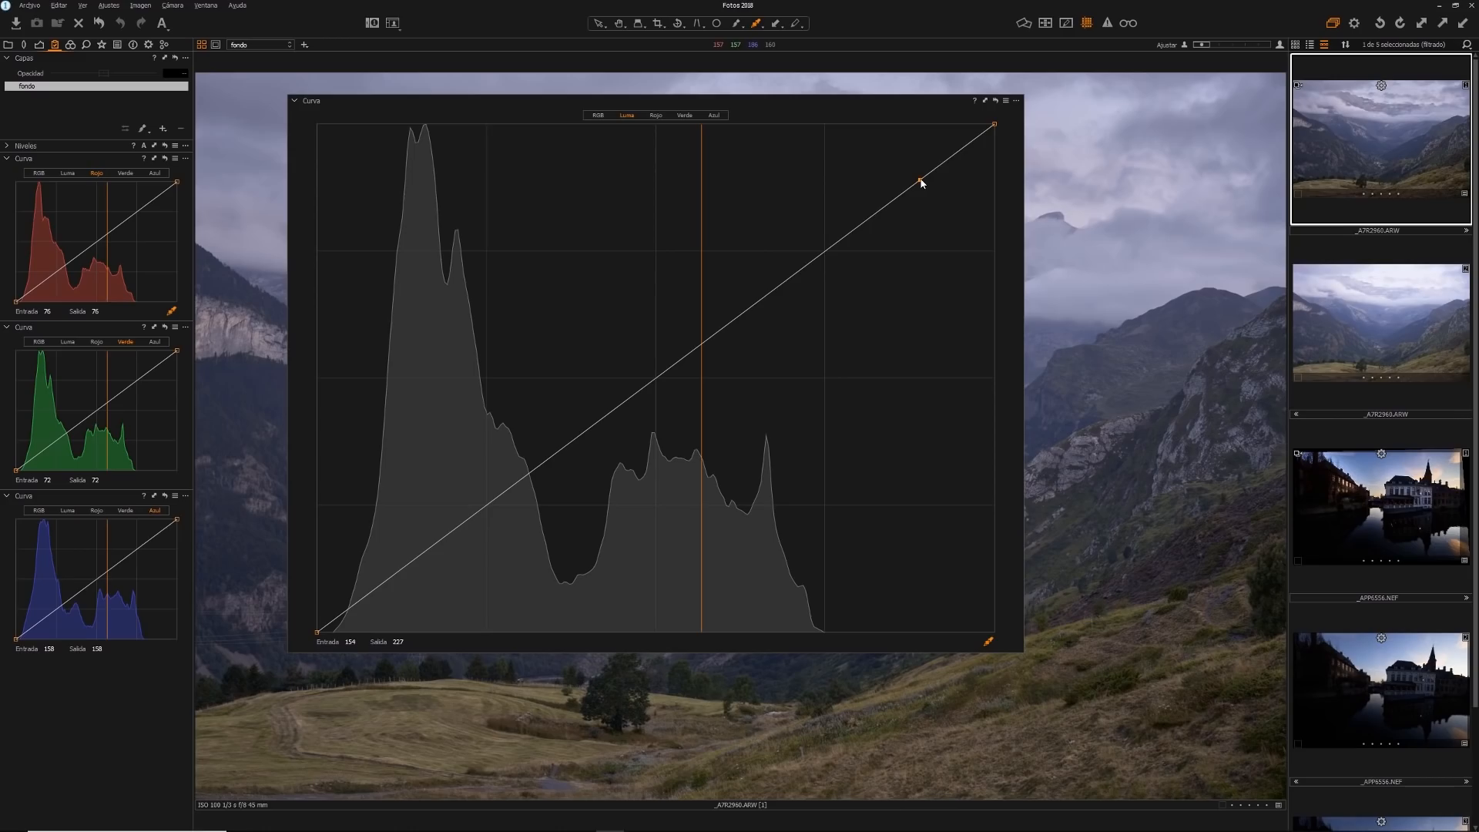
pyautogui.moveTo(922, 183); pyautogui.dragTo(913, 158)
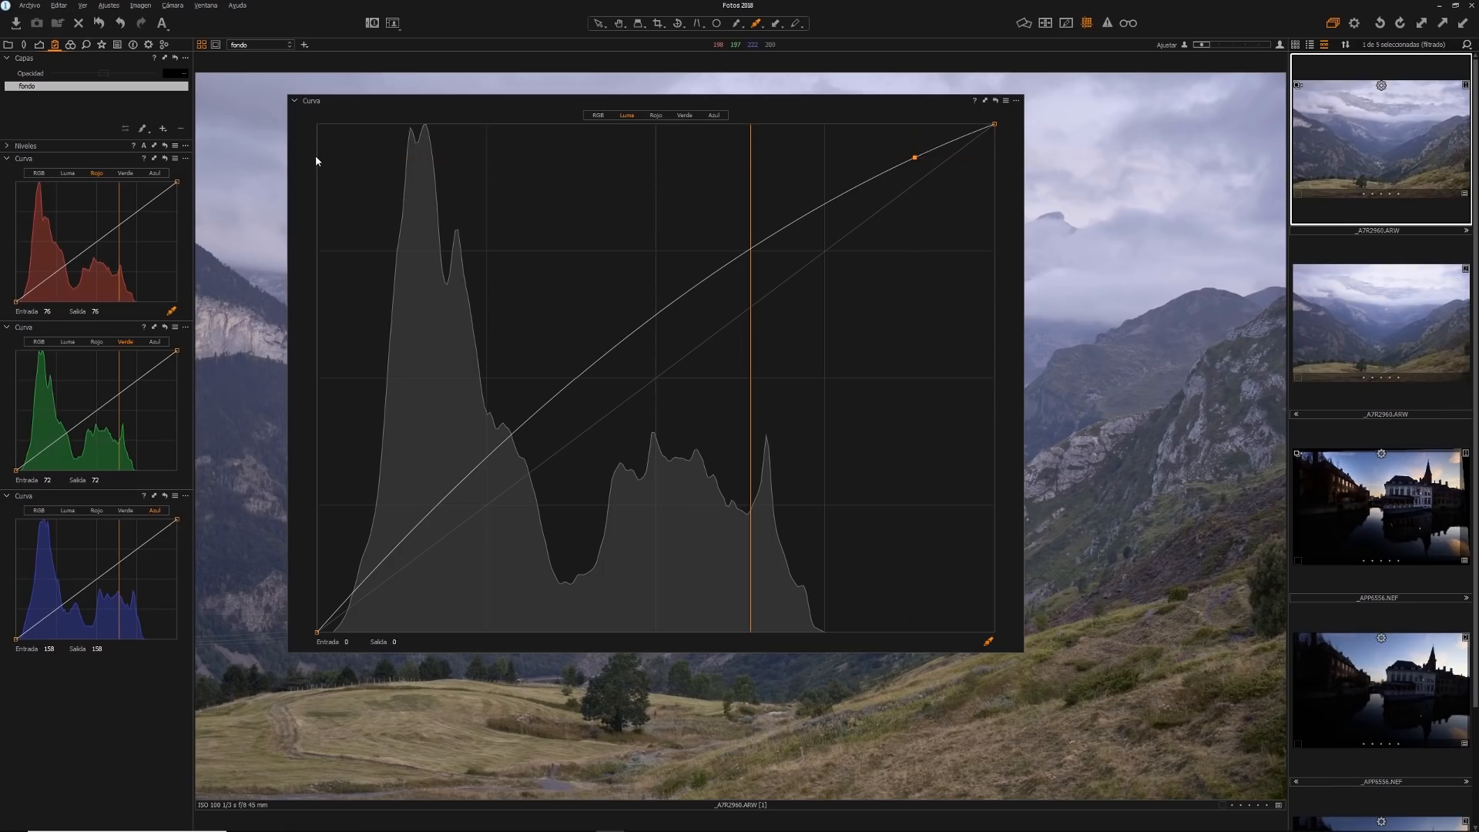
pyautogui.moveTo(915, 157); pyautogui.dragTo(656, 163)
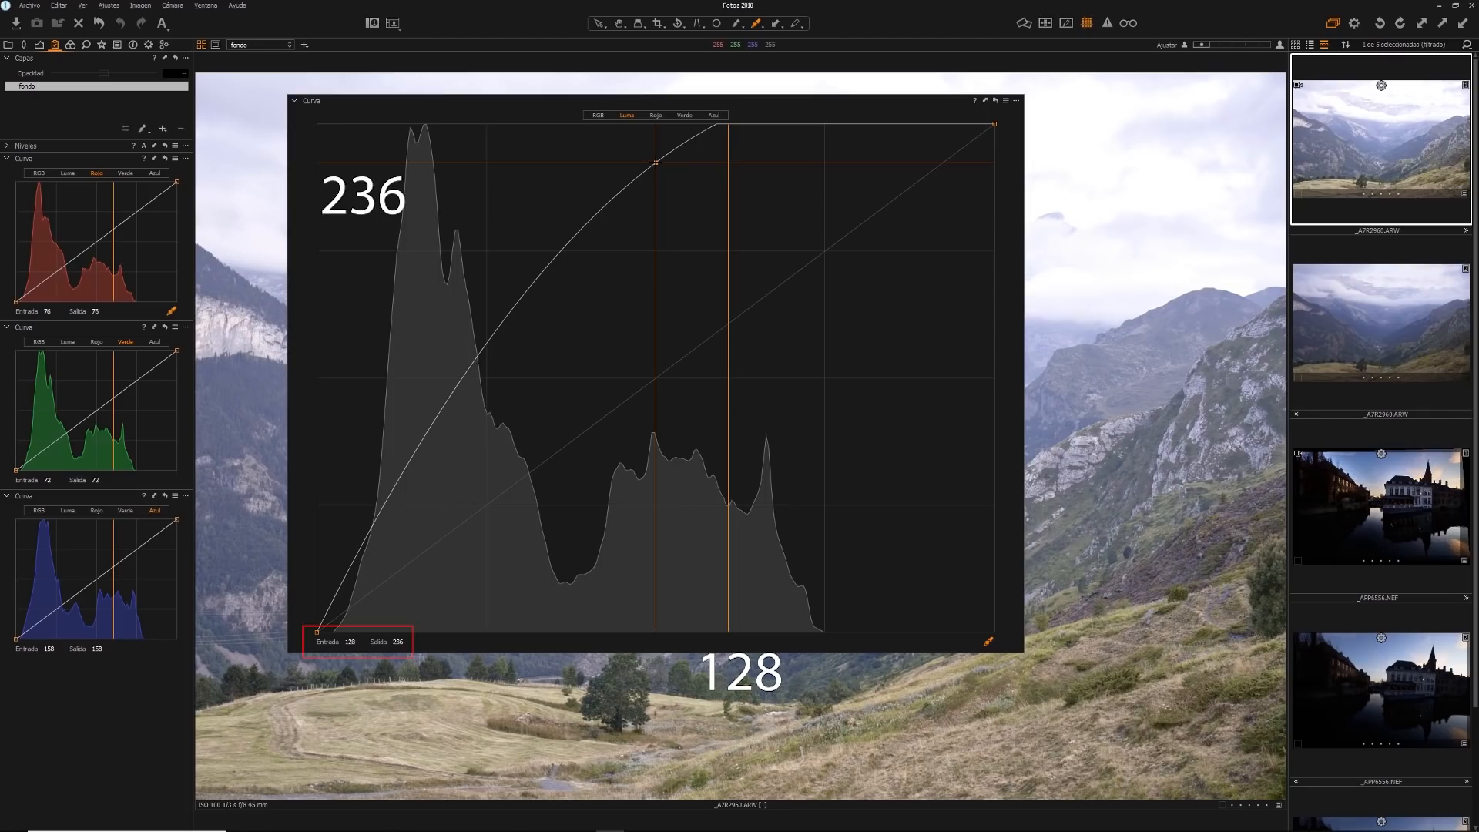
pyautogui.moveTo(655, 163); pyautogui.dragTo(656, 163)
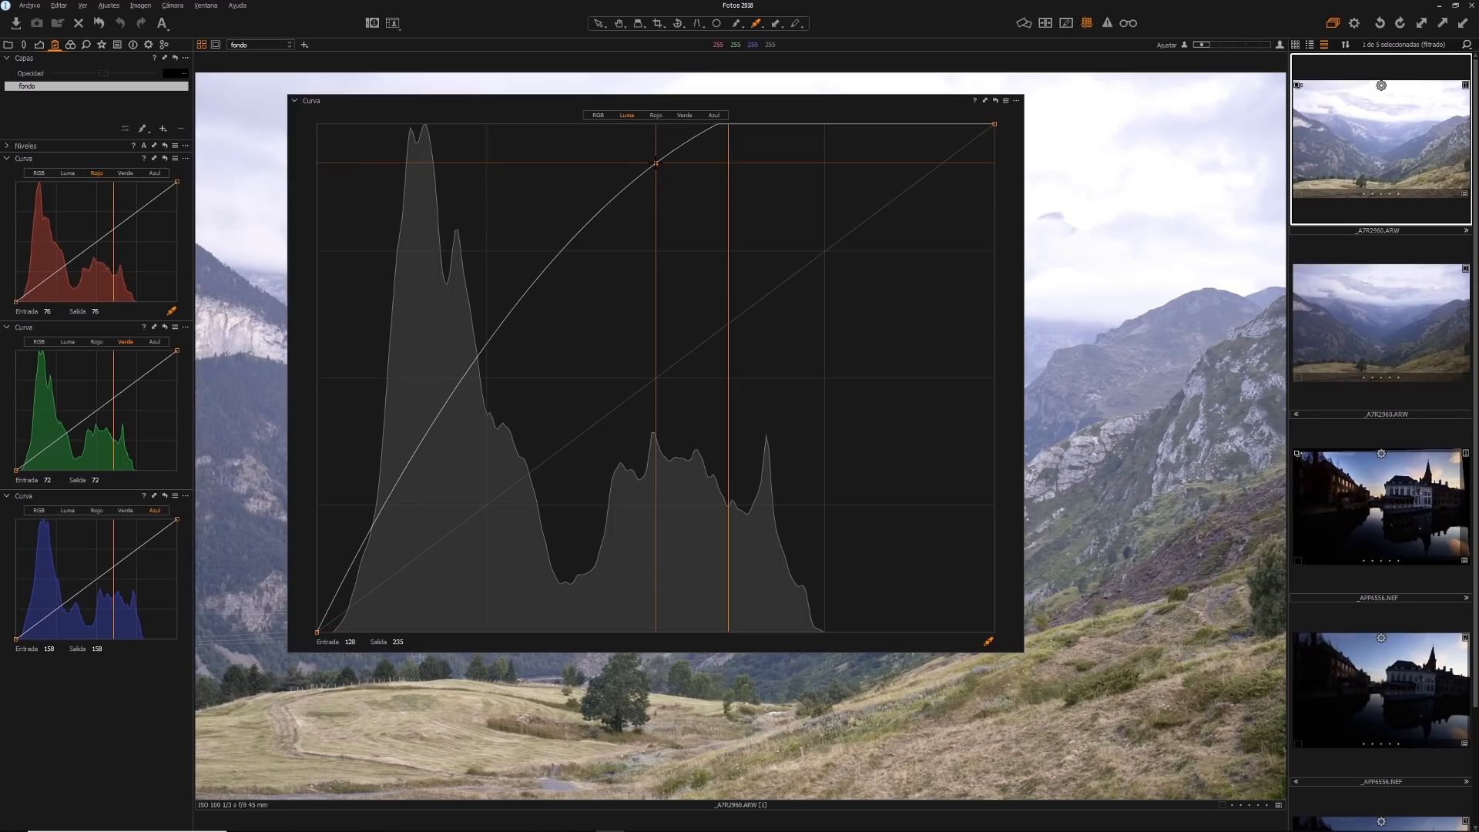
pyautogui.moveTo(656, 162); pyautogui.dragTo(656, 124)
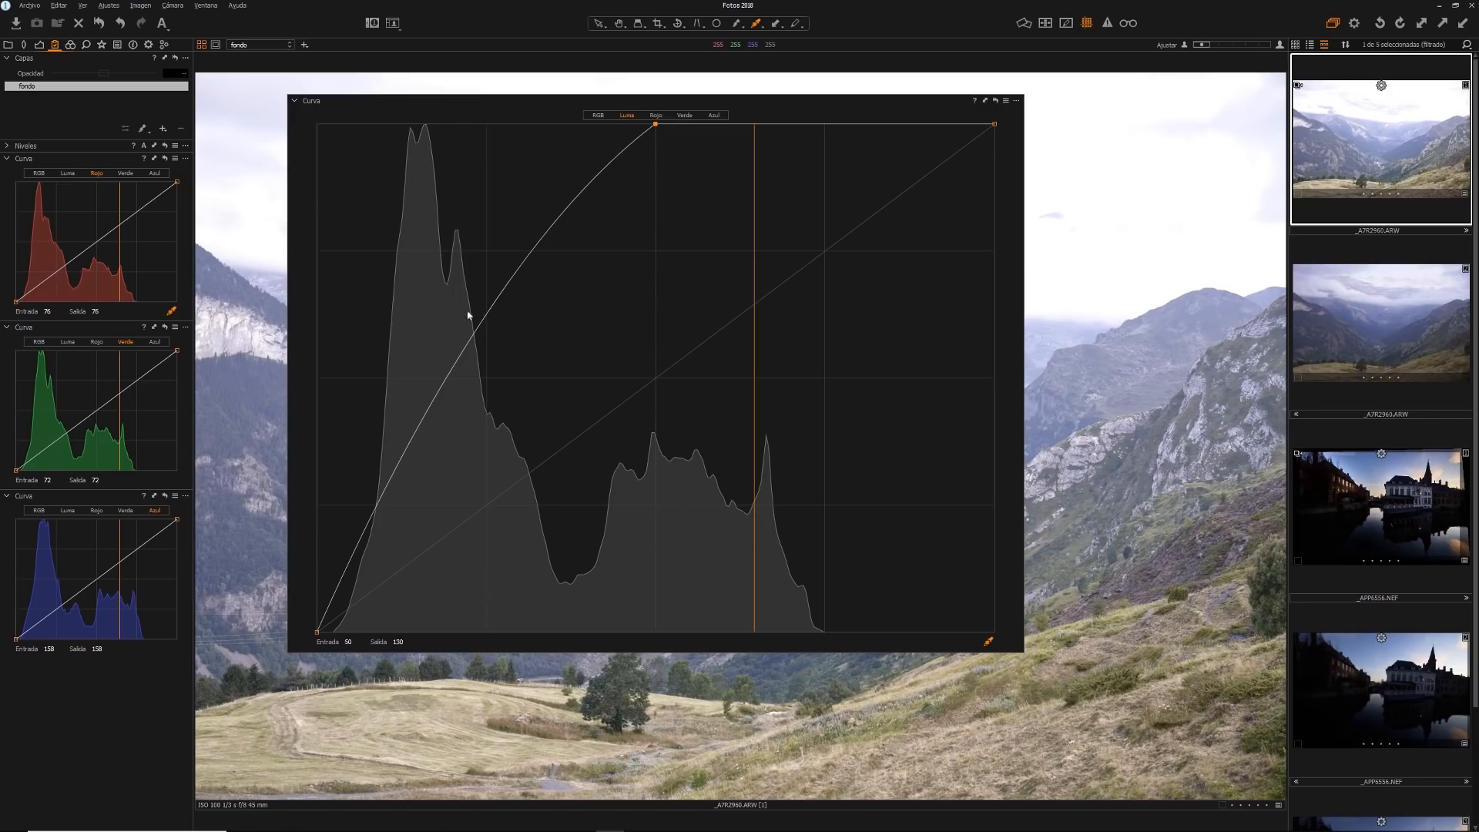
pyautogui.click(486, 317)
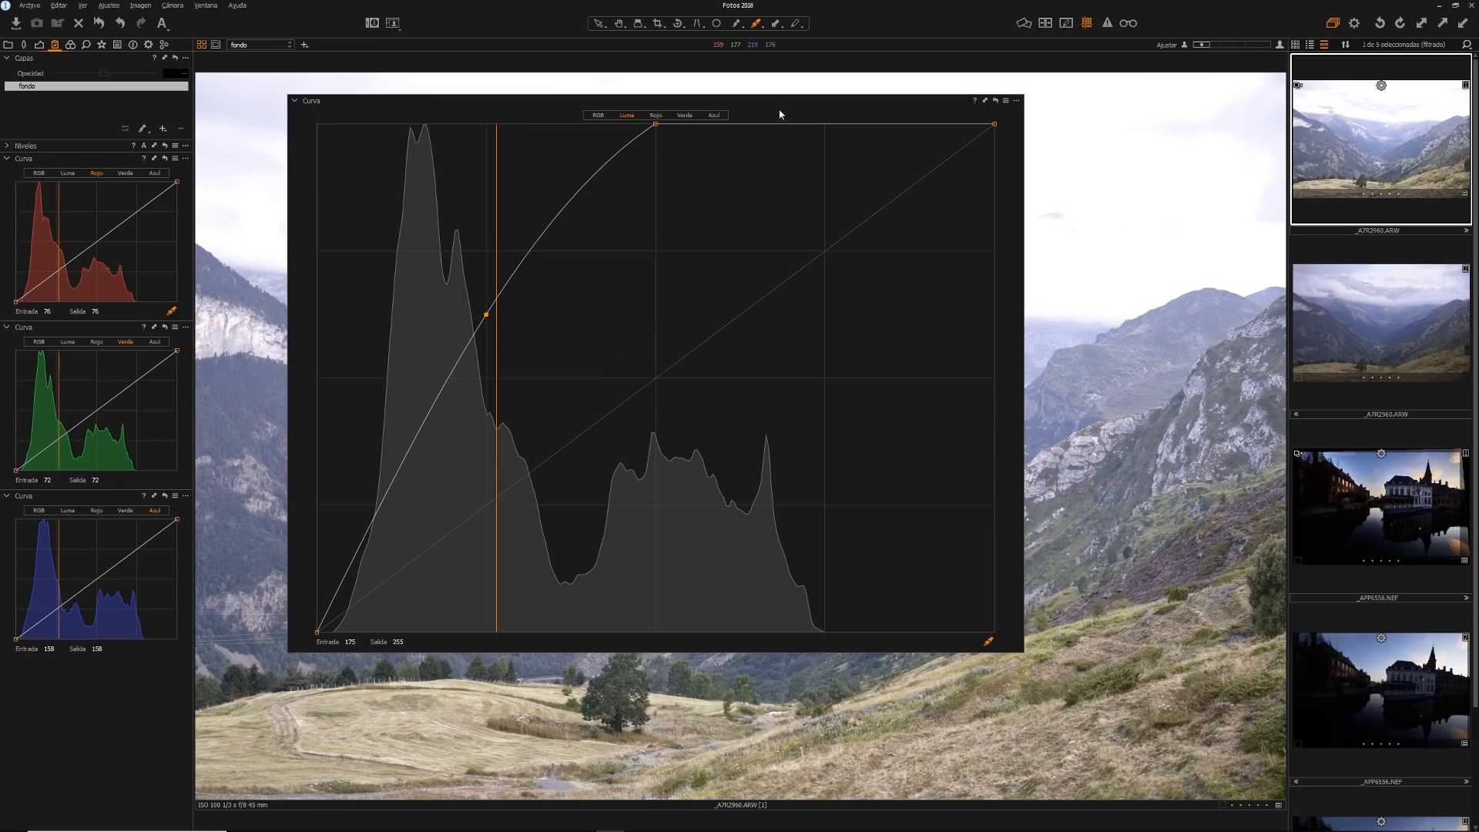
# Dock the floating curve back among the tools above the levels and remove its added luma points
pyautogui.moveTo(492, 99); pyautogui.dragTo(91, 150)
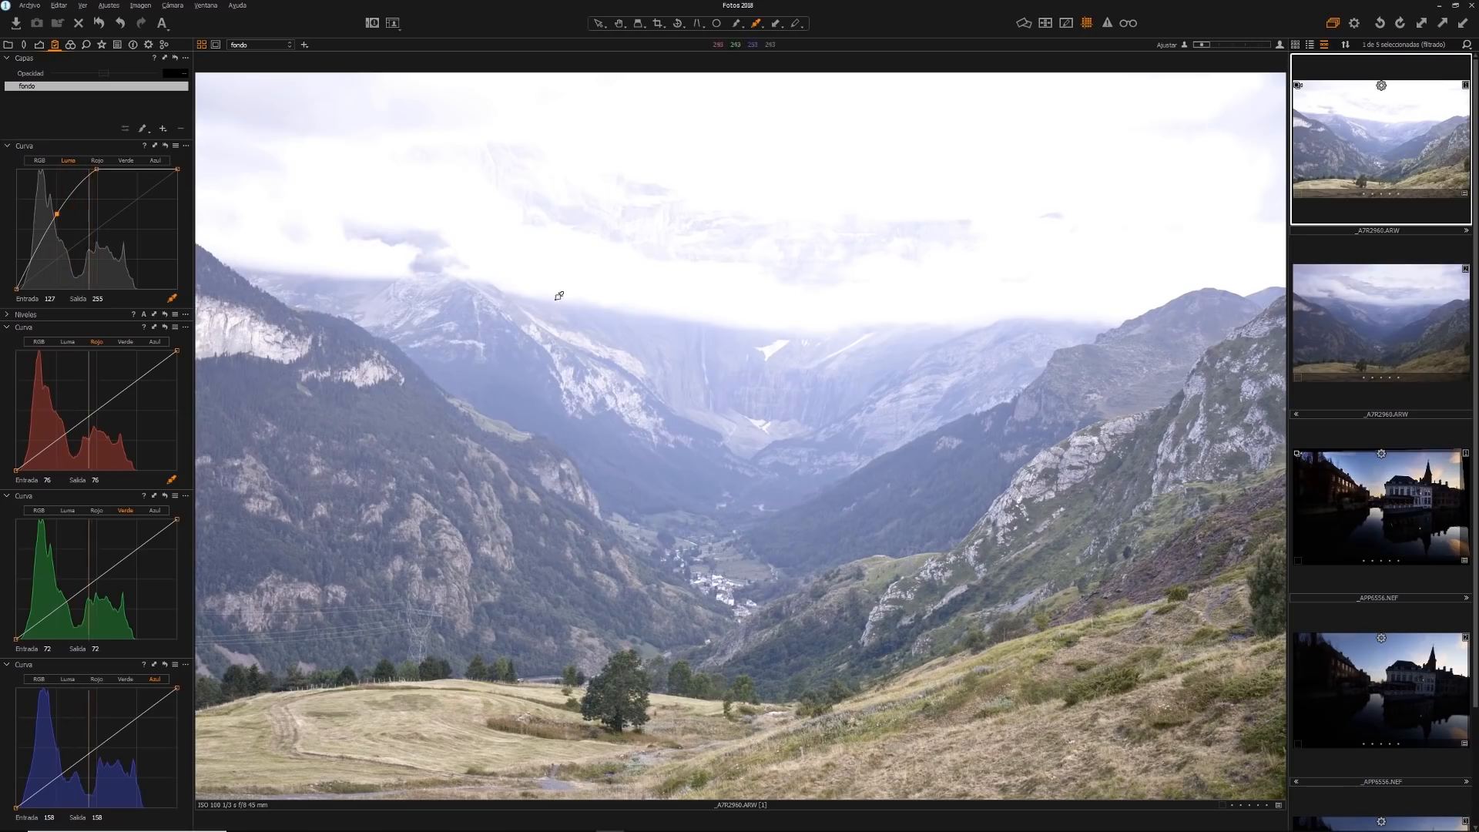
pyautogui.rightClick(98, 169)
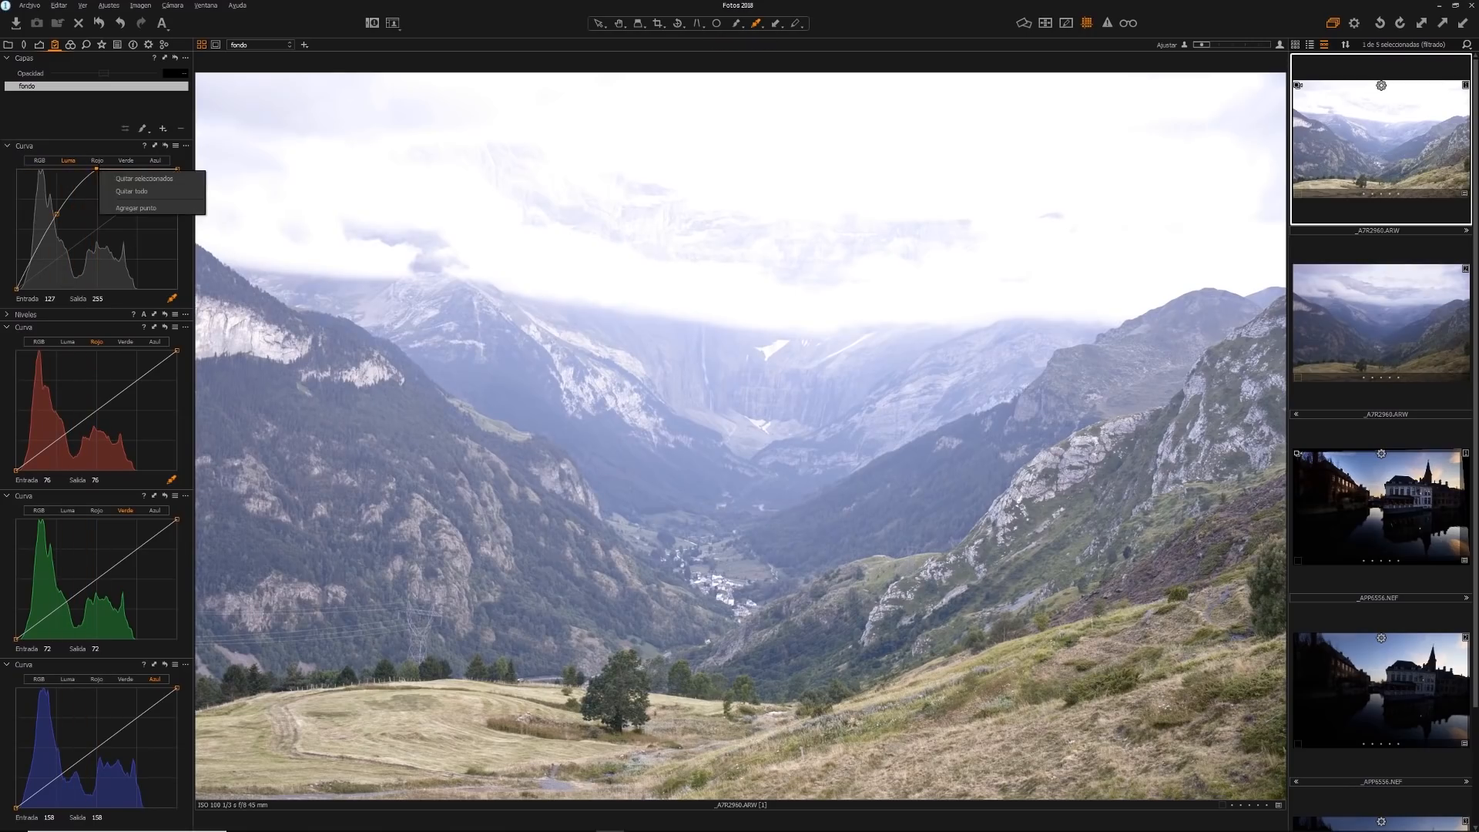
pyautogui.click(132, 179)
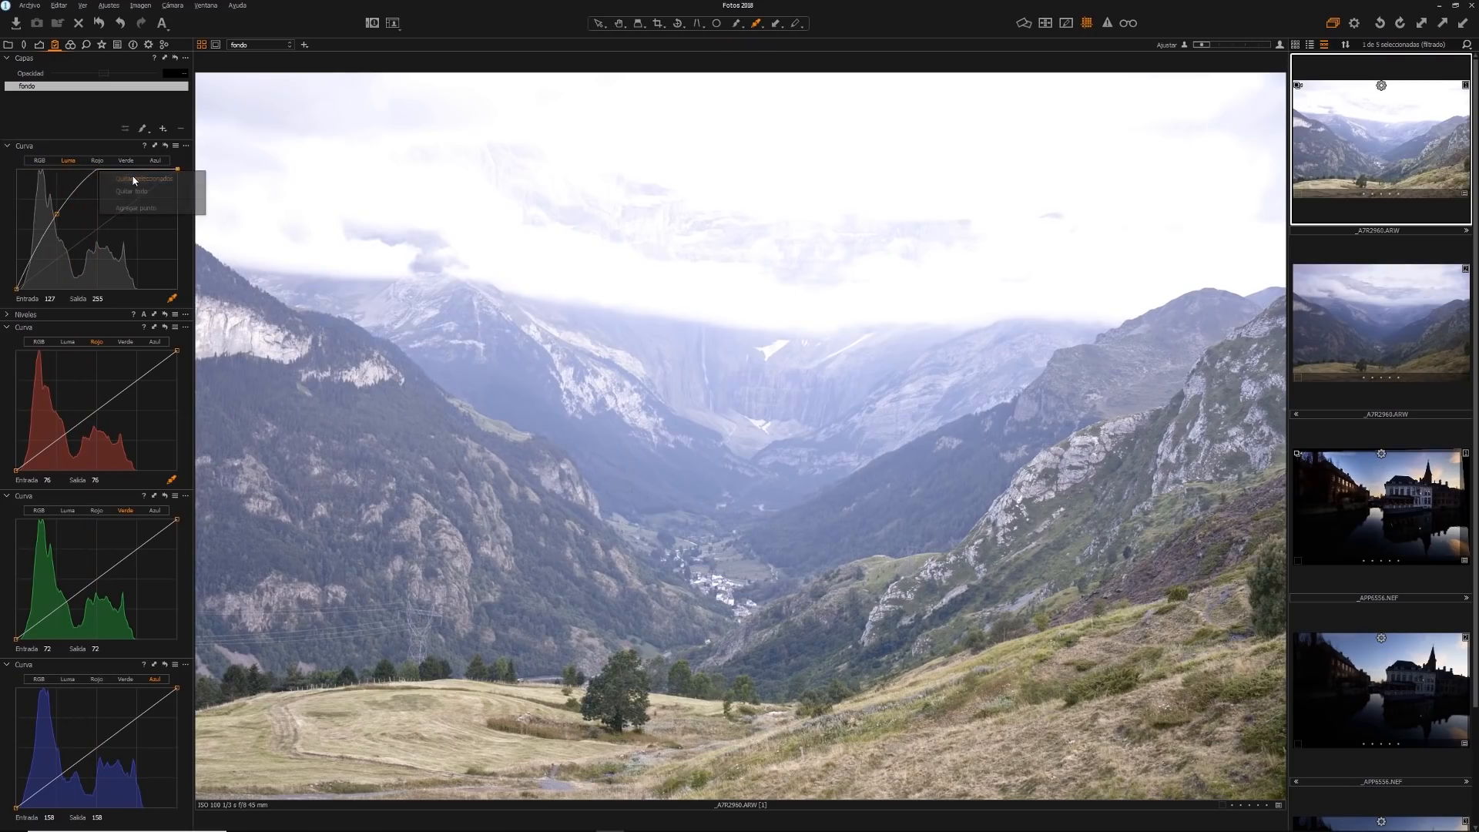
pyautogui.rightClick(62, 213)
pyautogui.click(84, 231)
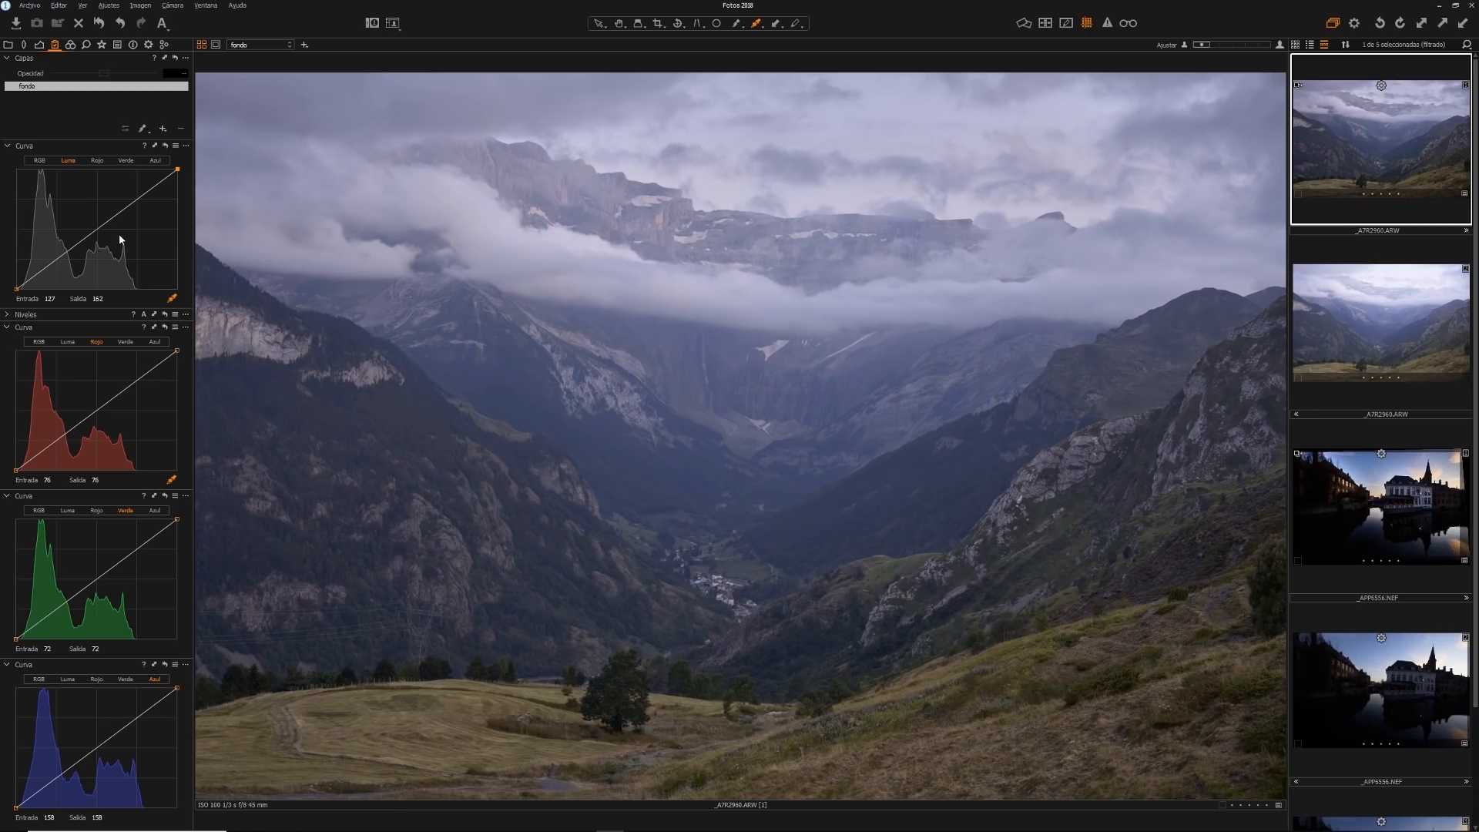
# Try raising the luma midtone point to about output 170 and lowering it to about 85, and remove the point
pyautogui.moveTo(95, 228); pyautogui.dragTo(95, 209)
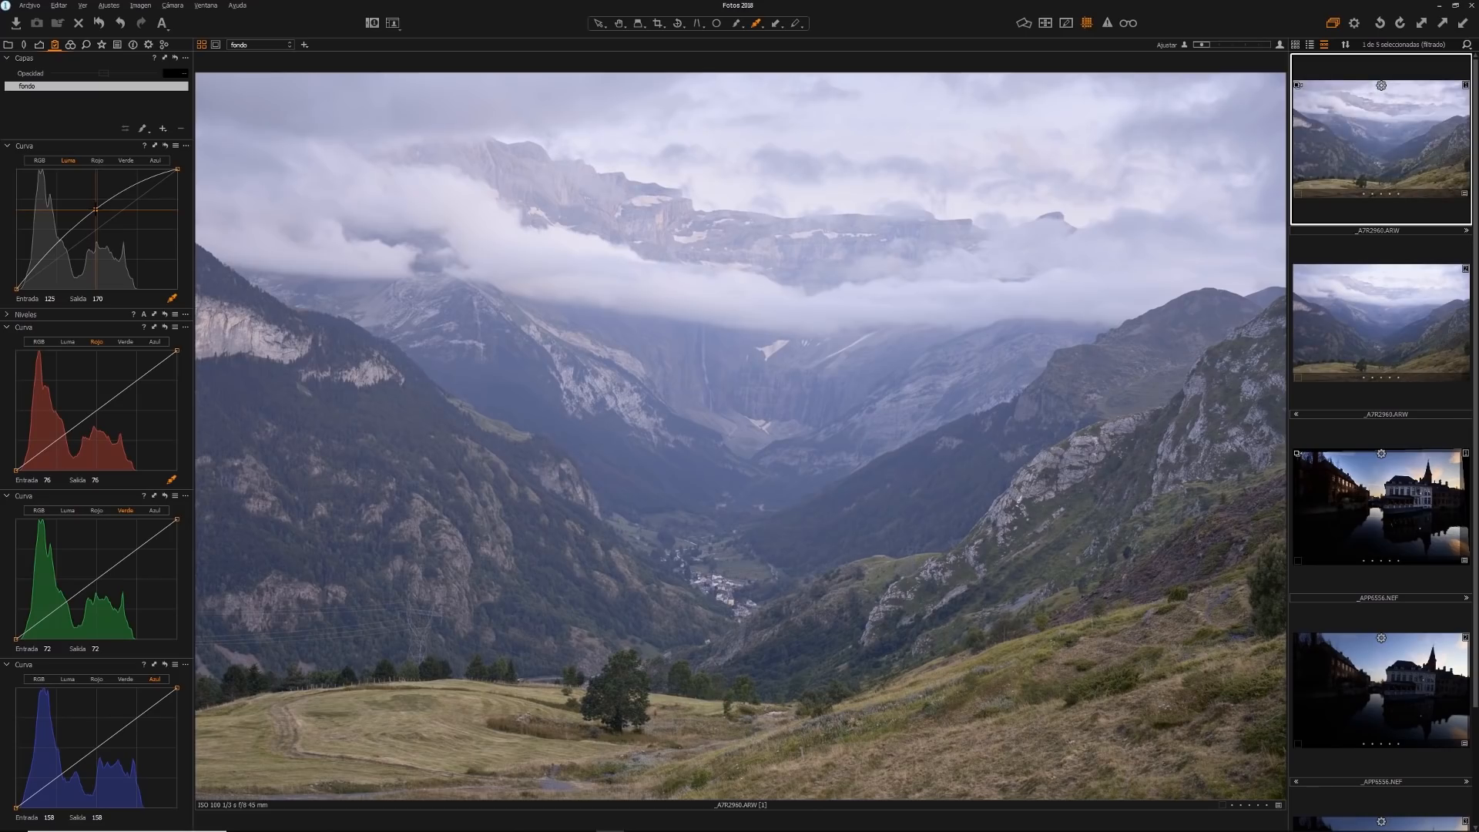
pyautogui.moveTo(95, 209); pyautogui.dragTo(97, 248)
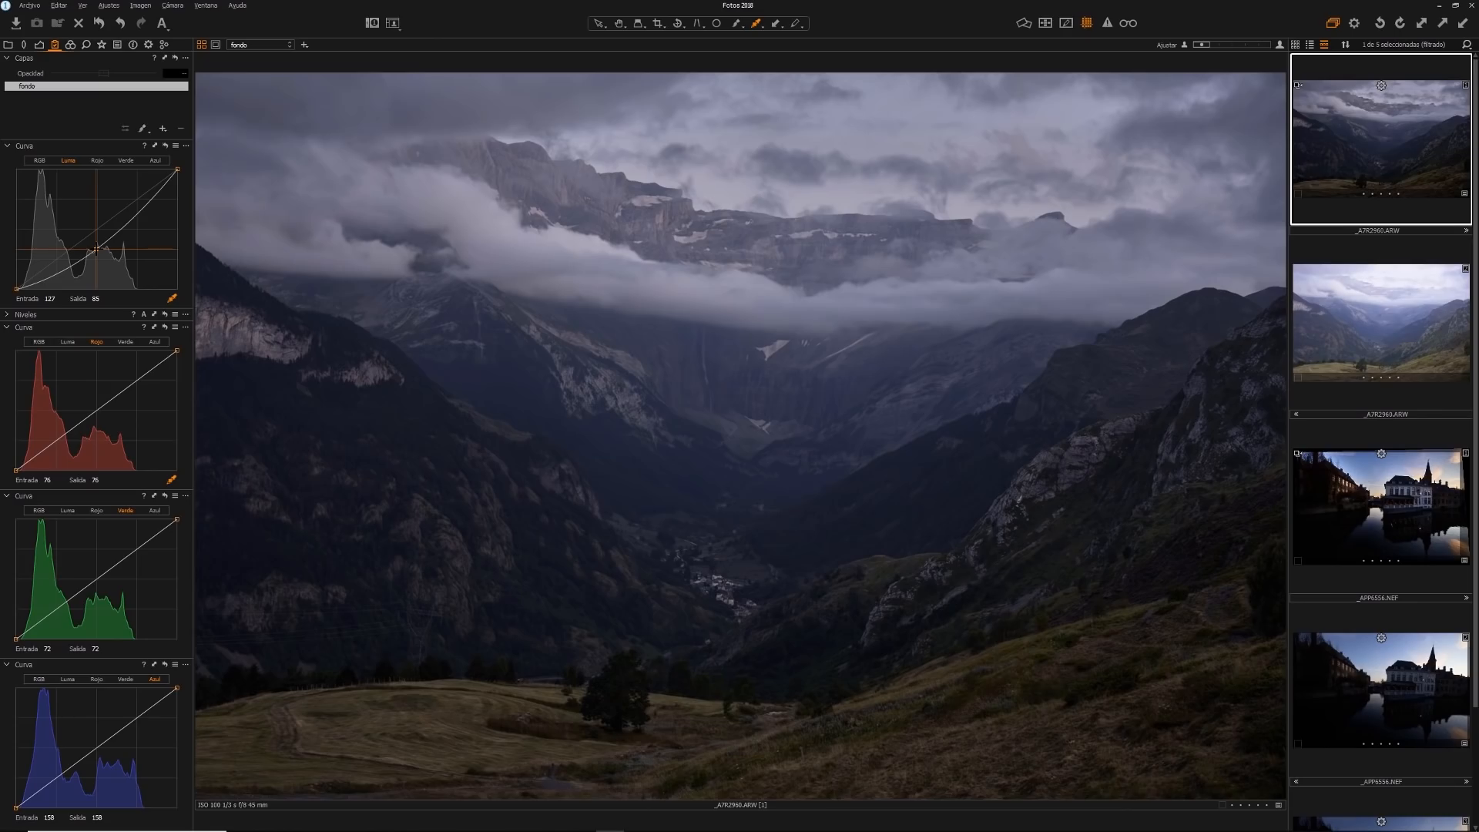
pyautogui.rightClick(95, 249)
pyautogui.click(112, 260)
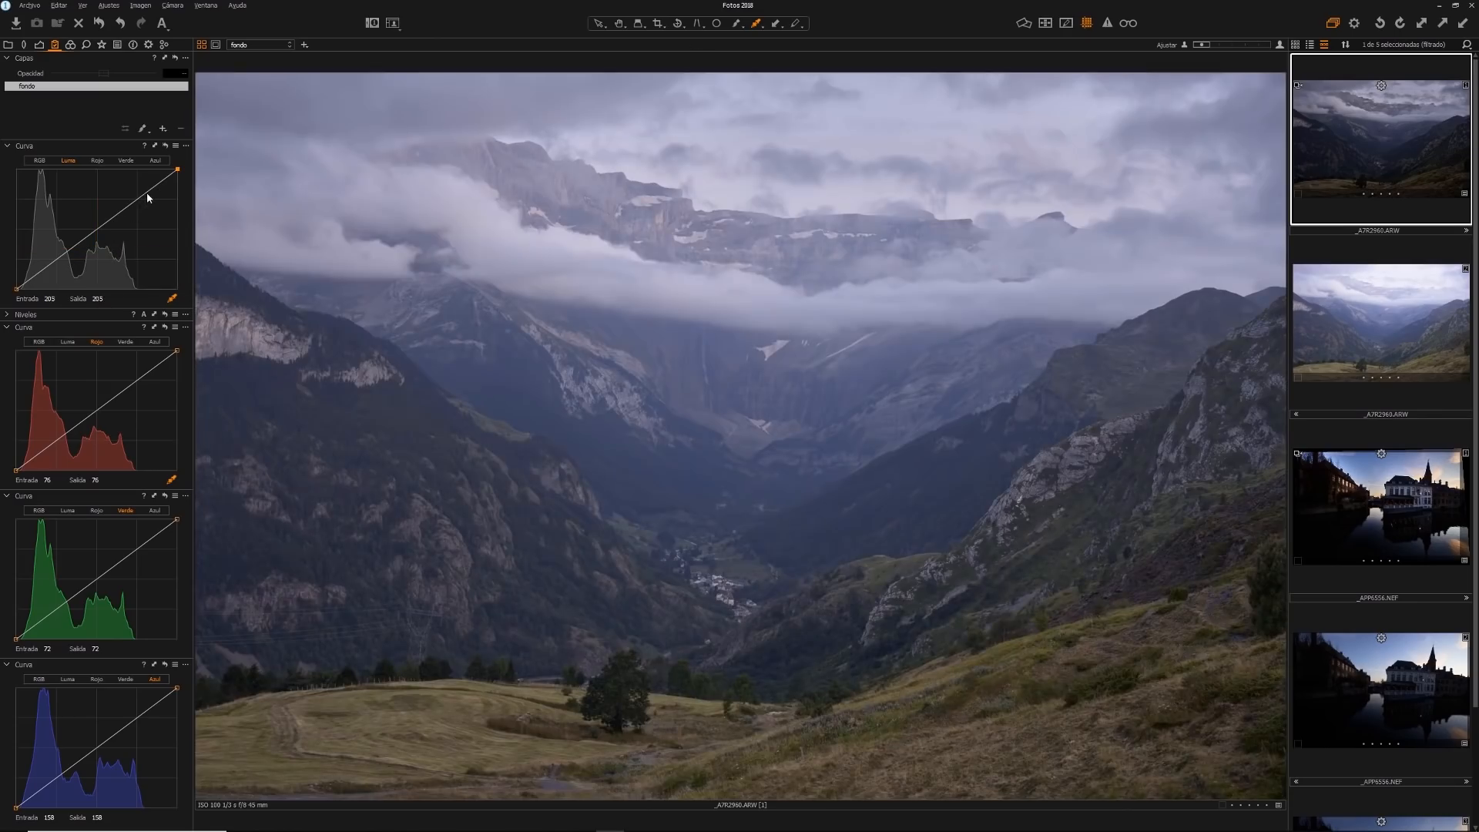
# Add a raised highlight point to the luma curve and bring the midtones back to the diagonal with a central point
pyautogui.click(146, 192)
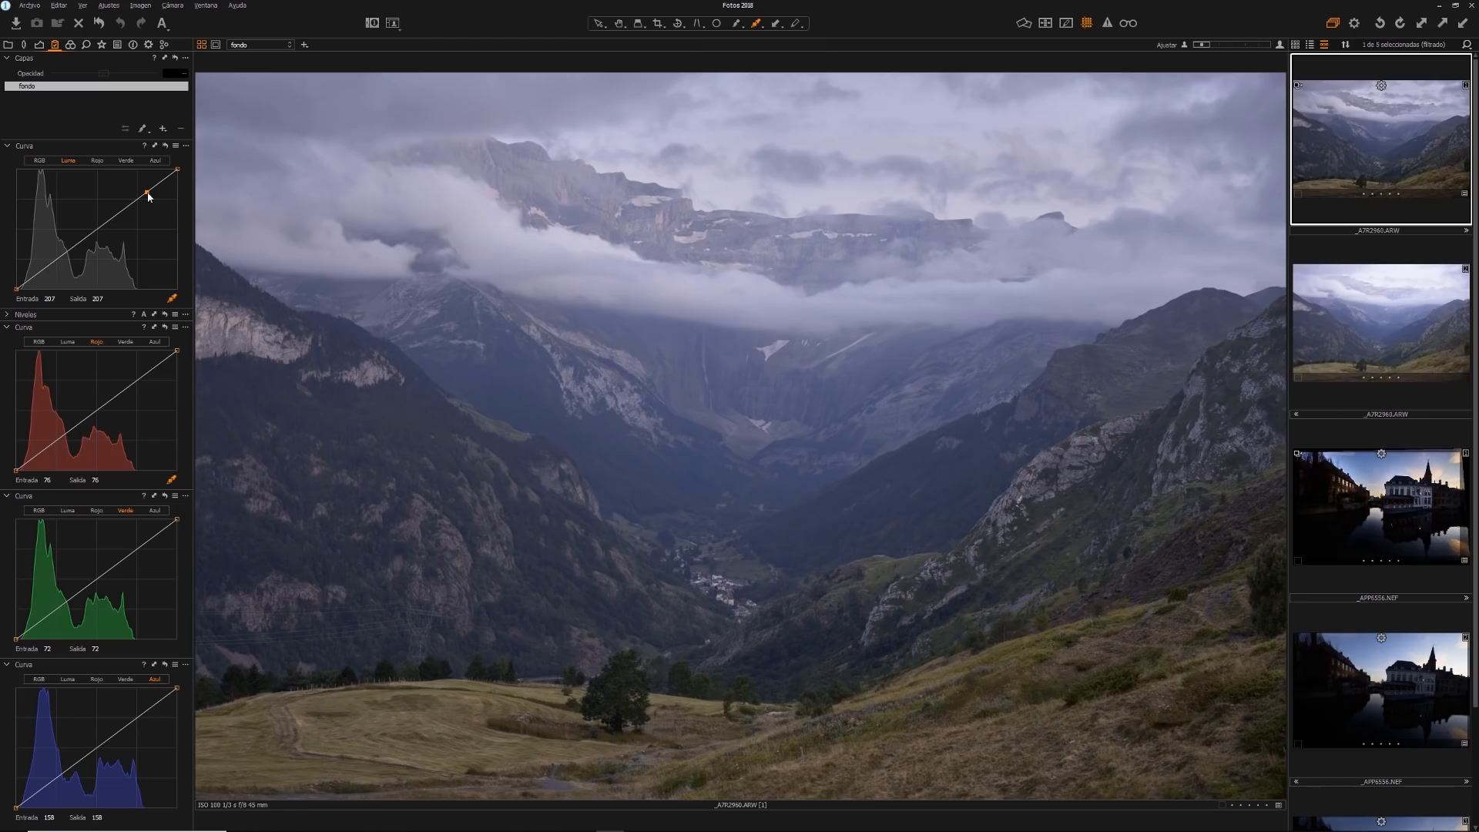
pyautogui.moveTo(149, 196)
pyautogui.mouseDown()
pyautogui.moveTo(148, 223)
pyautogui.moveTo(144, 182)
pyautogui.mouseUp()
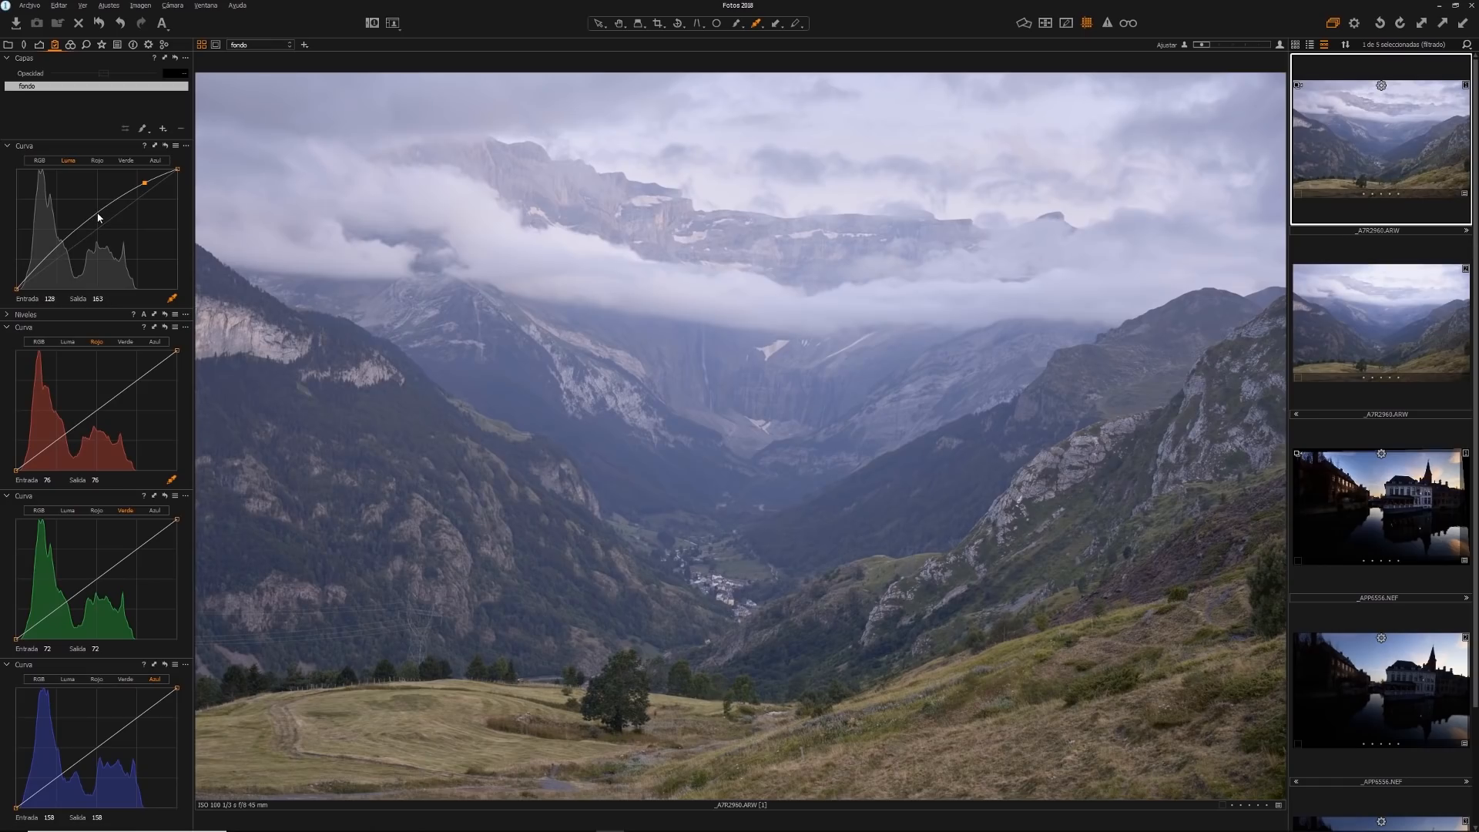
pyautogui.moveTo(98, 218); pyautogui.dragTo(98, 228)
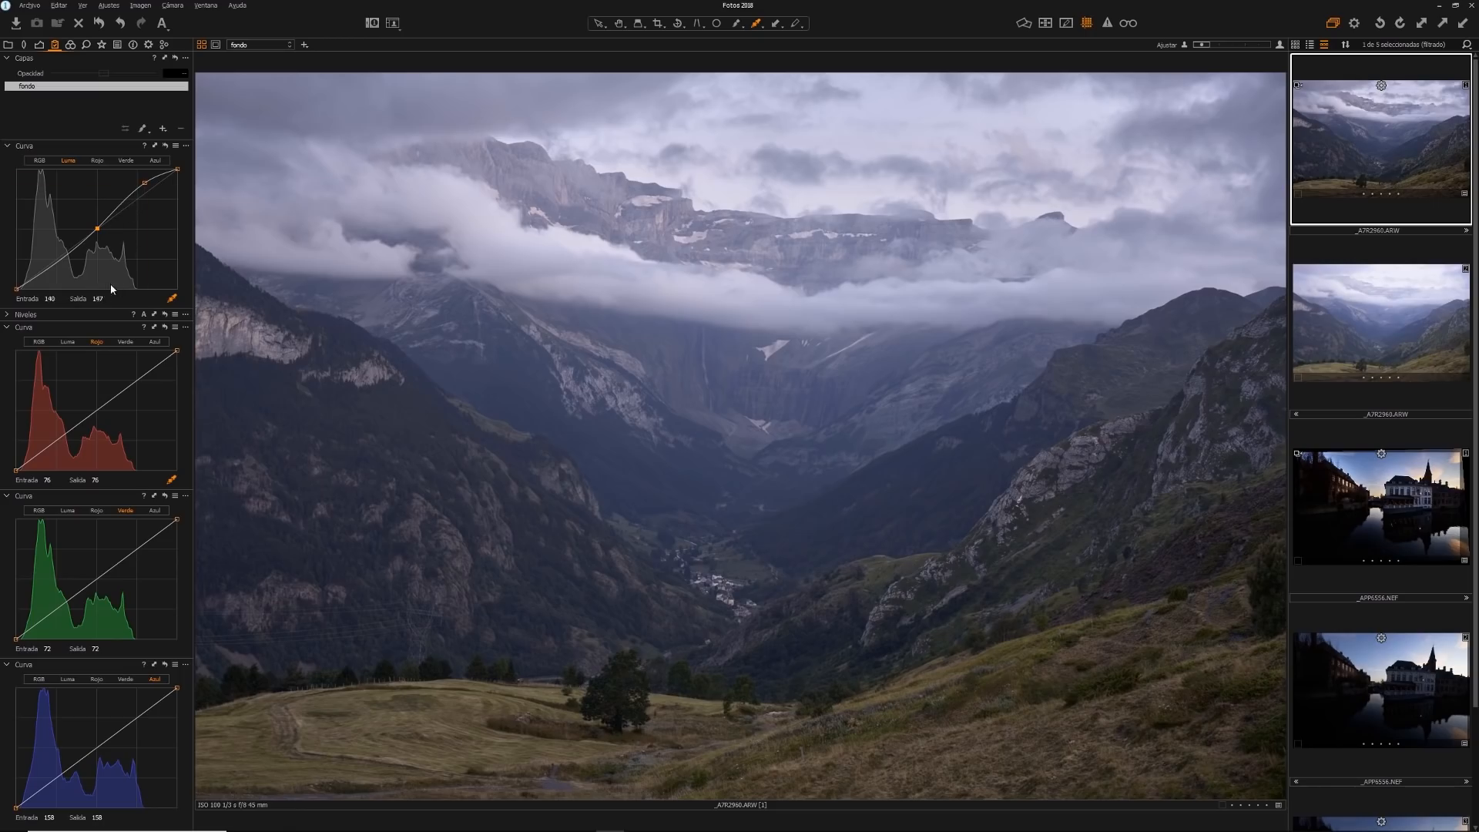
# Raise the luma curve's highlight point slightly, add a shadow point below the diagonal to form an S-curve, and compare it with the unadjusted photo
pyautogui.moveTo(144, 183); pyautogui.dragTo(143, 176)
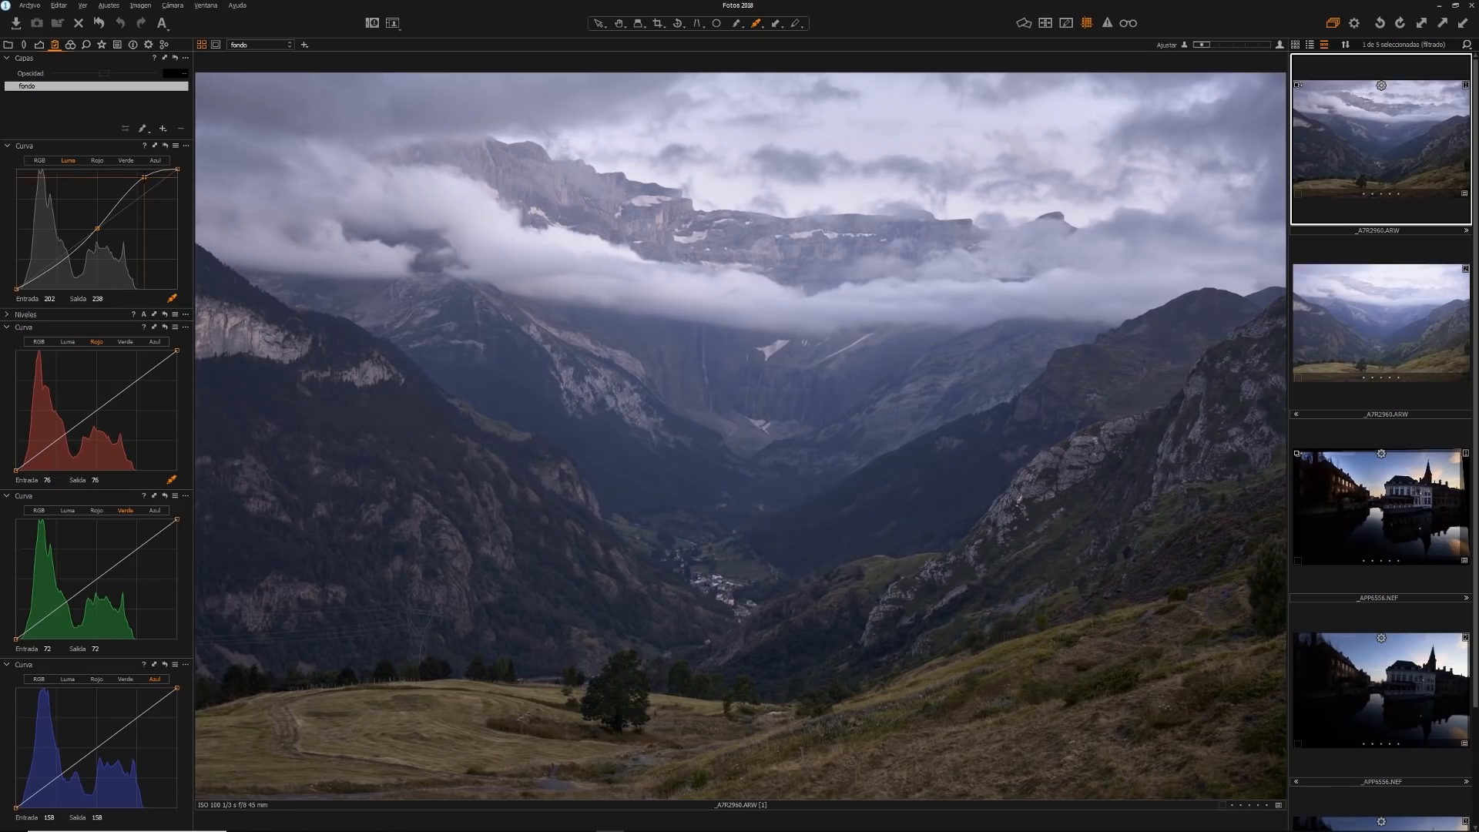
pyautogui.click(58, 266)
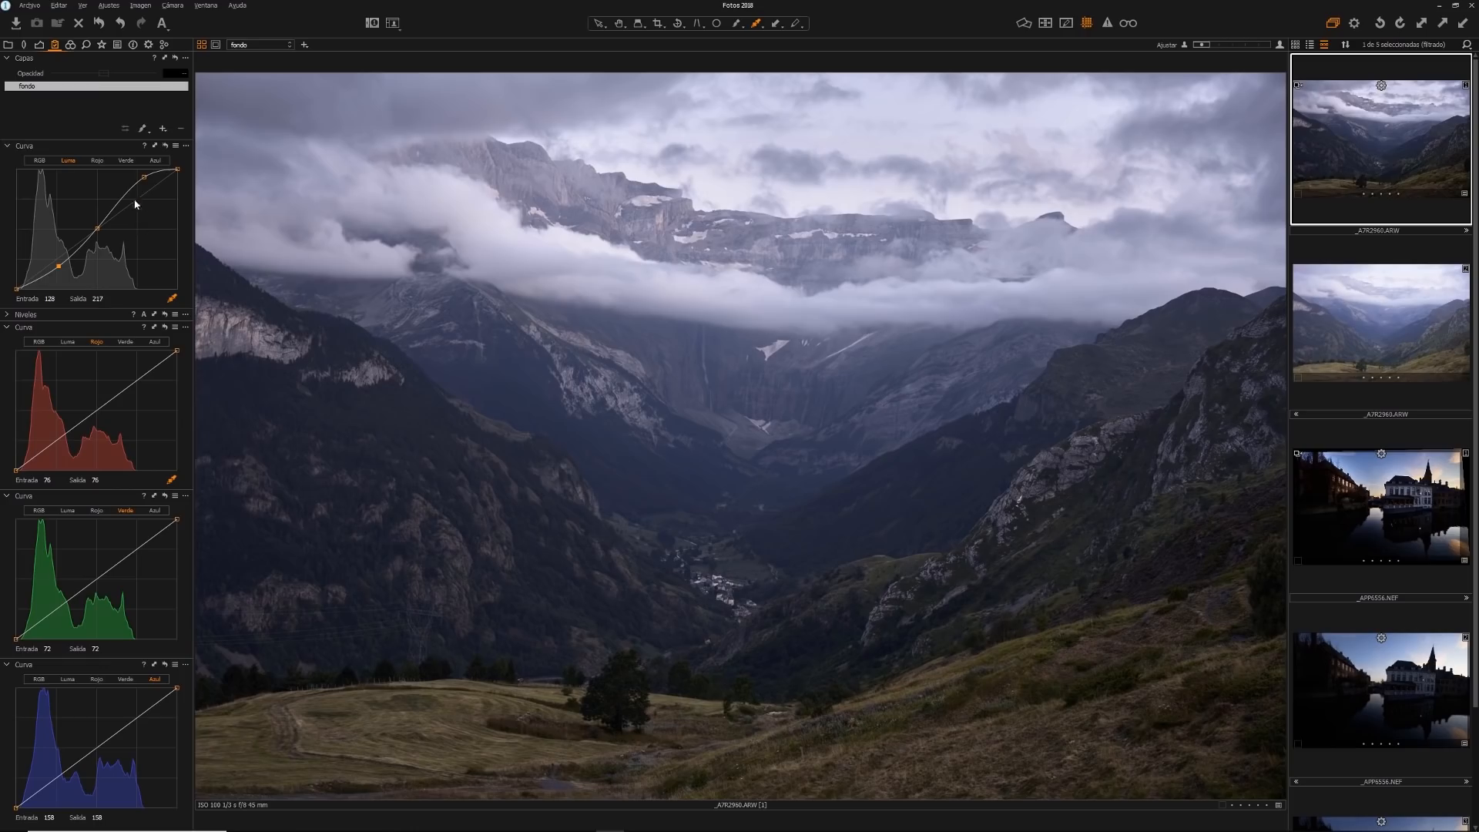
pyautogui.keyDown('alt'); pyautogui.click(163, 146); pyautogui.keyUp('alt')
pyautogui.click(40, 161)
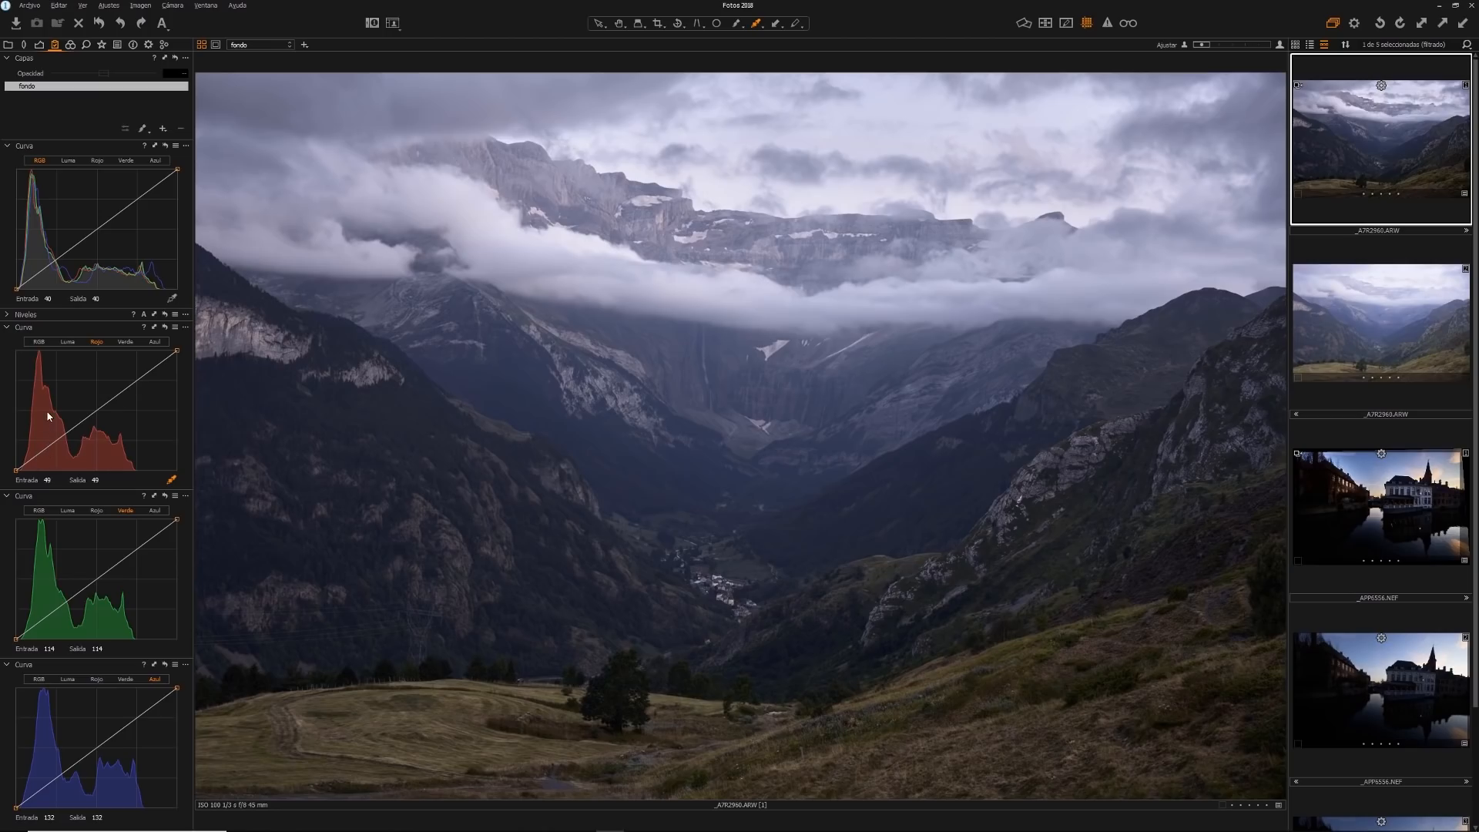
# Try raising the highlights and shadows of the red curve around a central anchor point, and remove all its points
pyautogui.moveTo(136, 380)
pyautogui.mouseDown()
pyautogui.moveTo(136, 361)
pyautogui.moveTo(154, 360)
pyautogui.mouseUp()
pyautogui.click(97, 410)
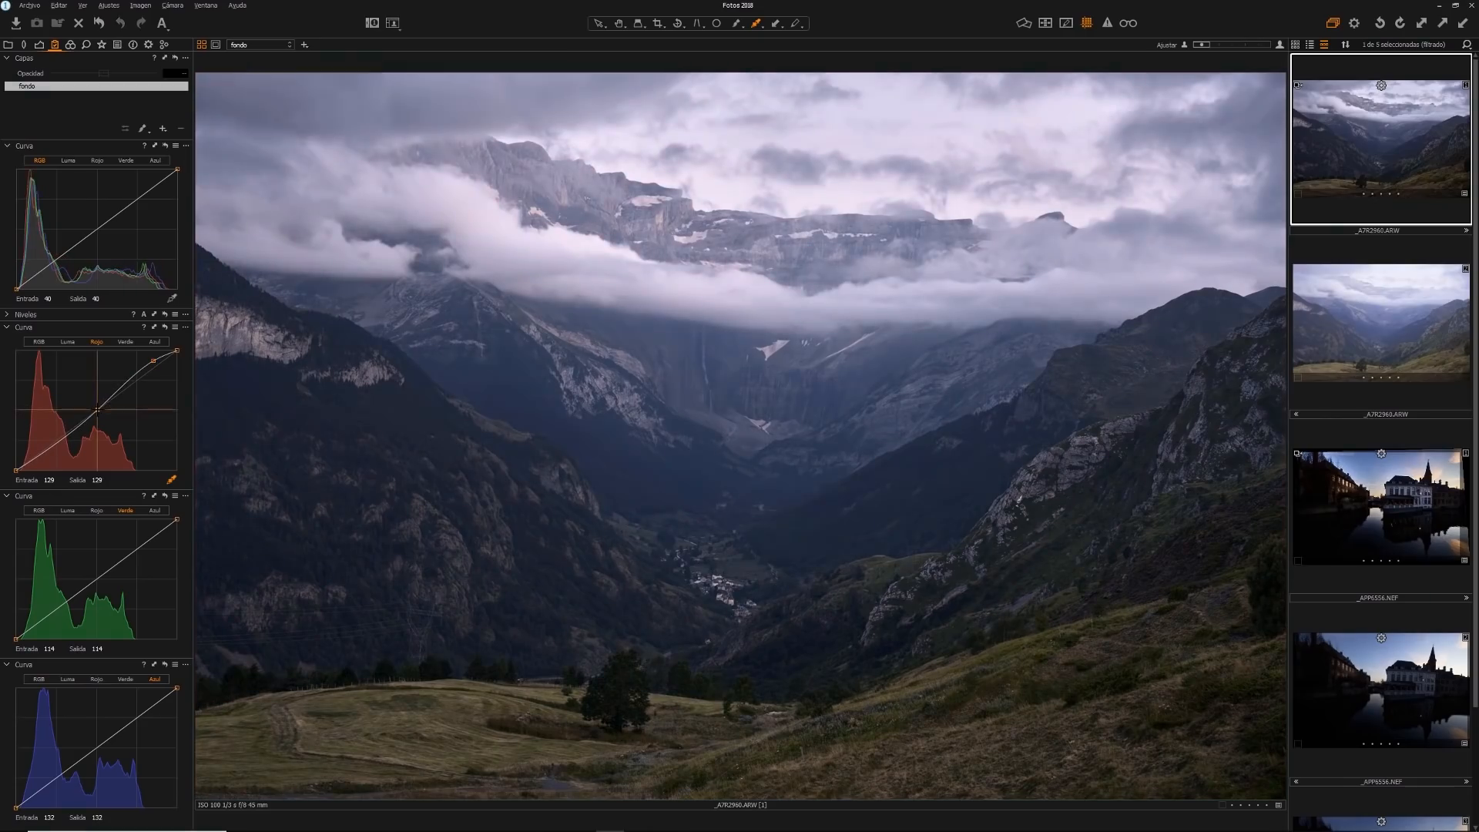
pyautogui.moveTo(153, 360); pyautogui.dragTo(149, 353)
pyautogui.moveTo(58, 451); pyautogui.dragTo(45, 431)
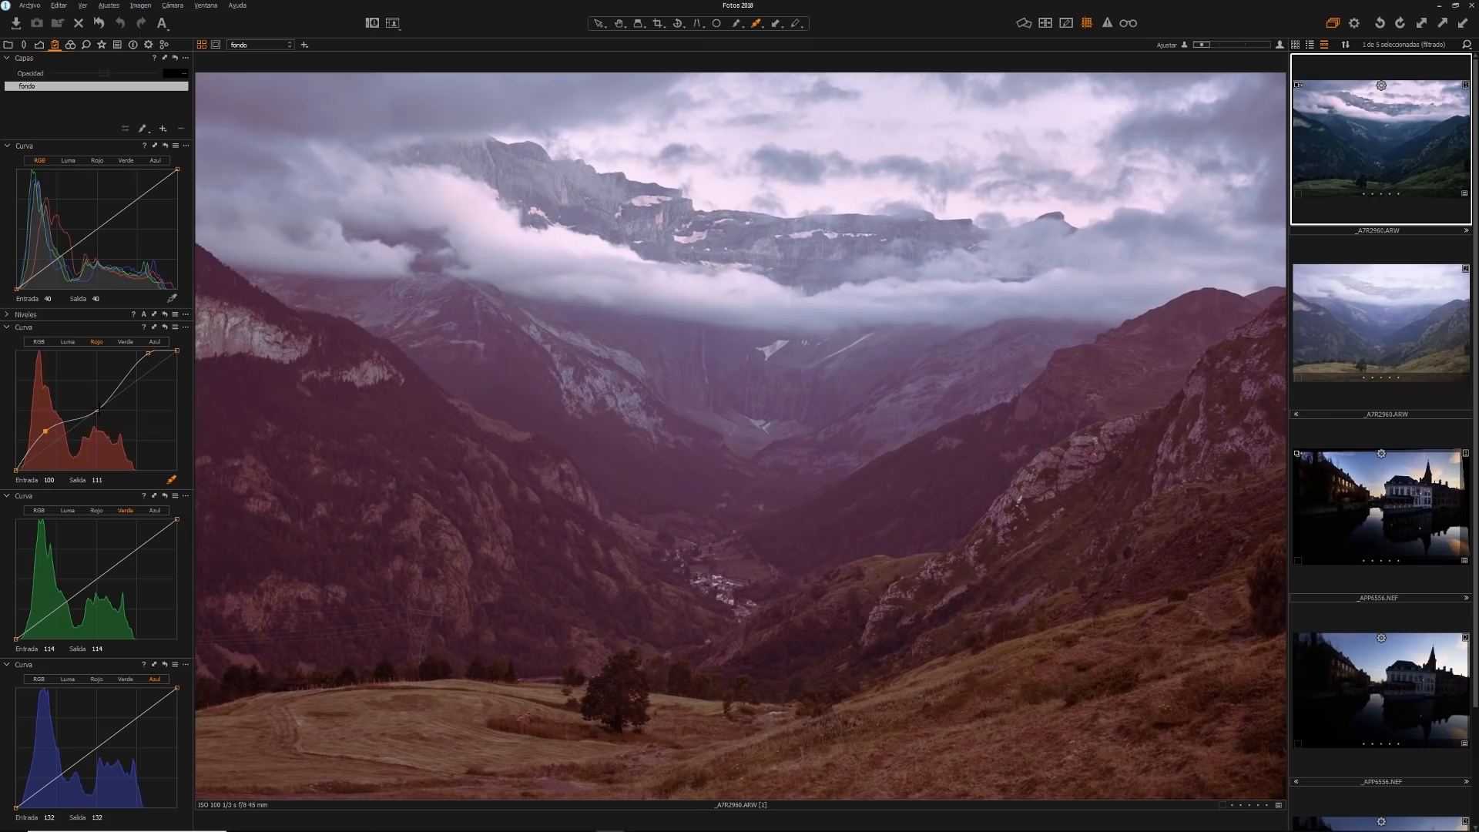
pyautogui.rightClick(146, 354)
pyautogui.click(125, 376)
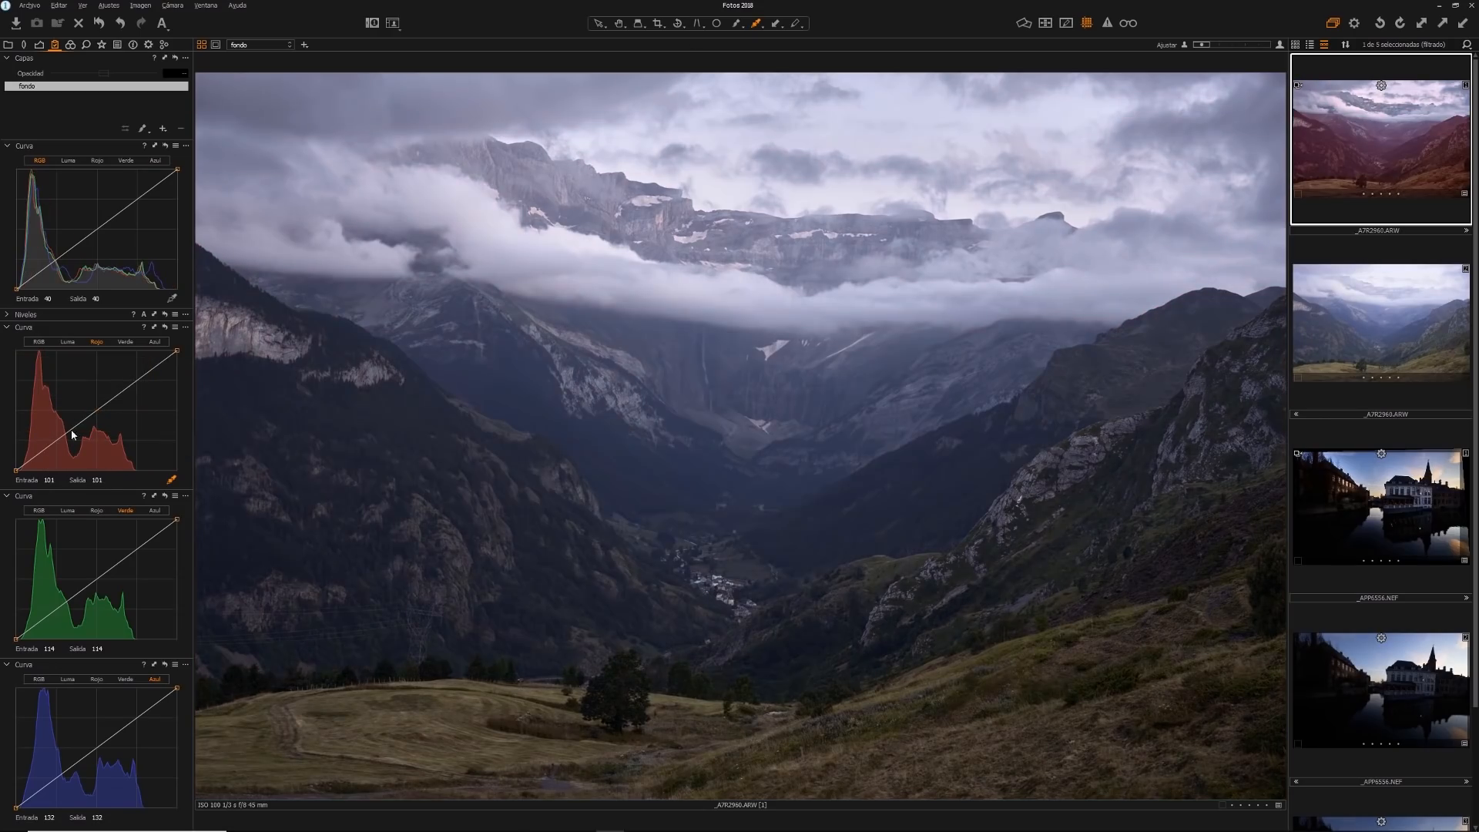
# Try lifting only the red curve's shadows with the midtones anchored at the centre, and clear the added points
pyautogui.moveTo(56, 440); pyautogui.dragTo(96, 410)
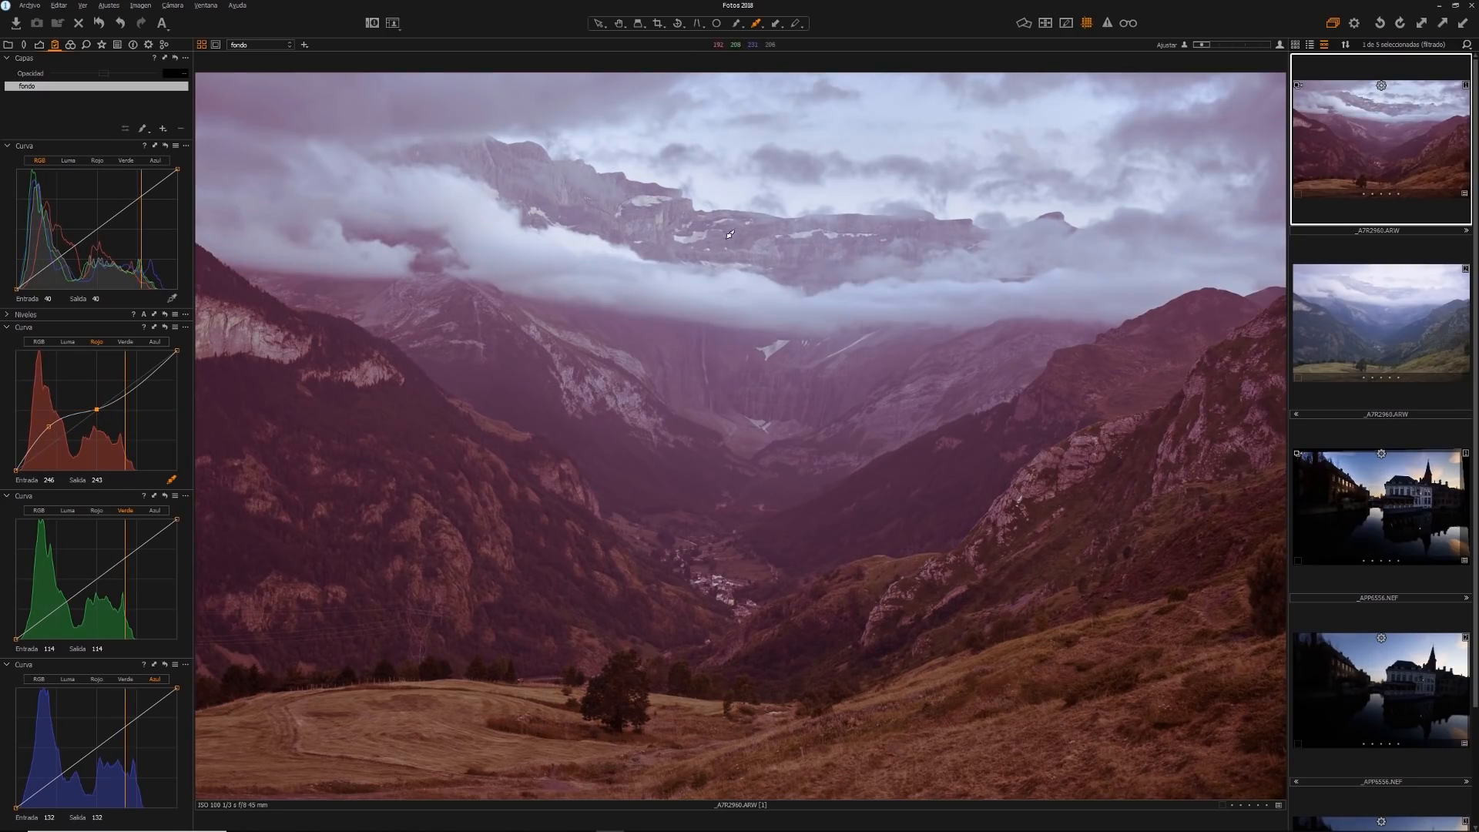
pyautogui.rightClick(96, 410)
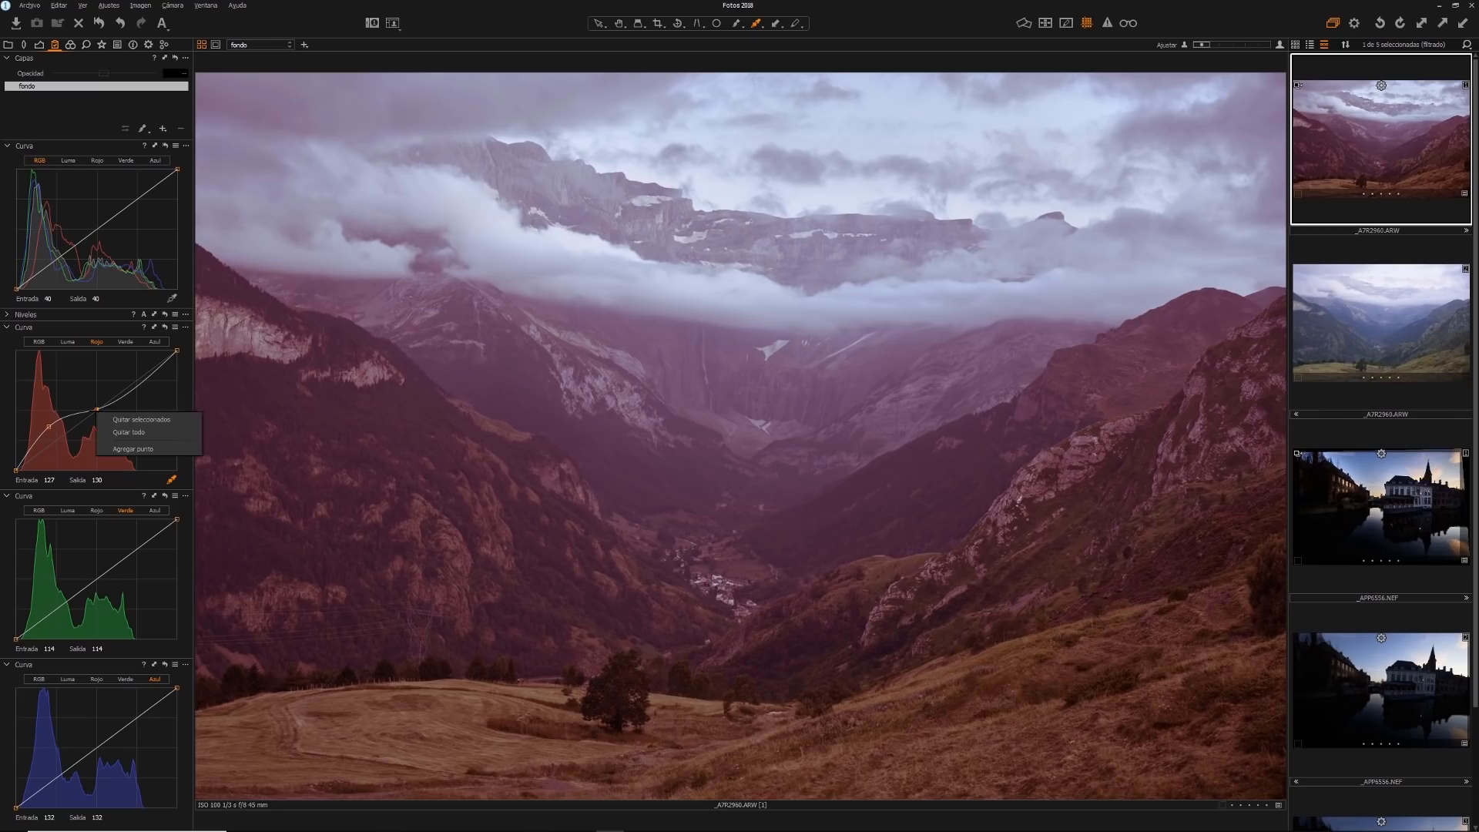
pyautogui.click(129, 432)
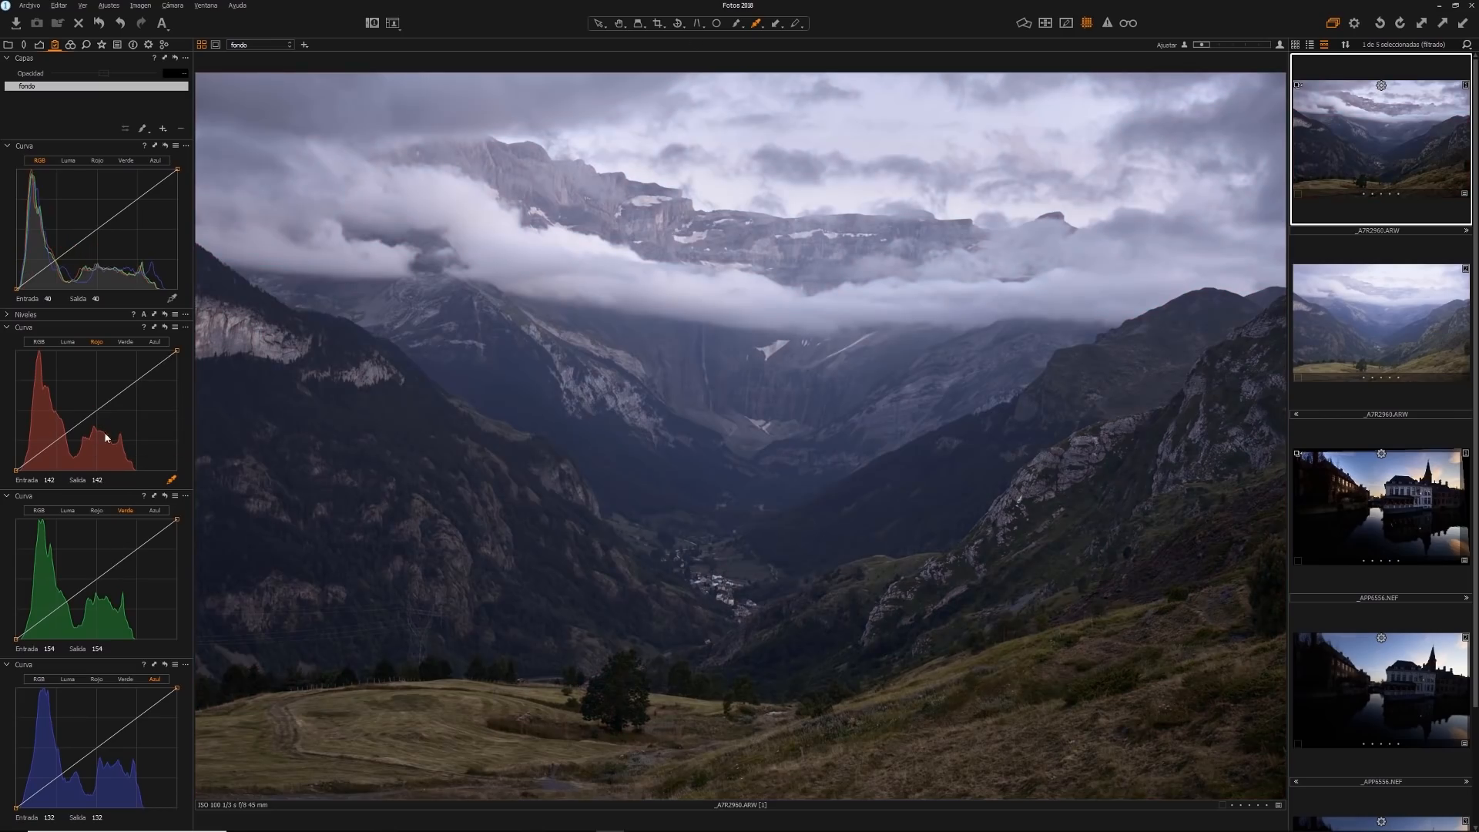
# Try raising the midtones of the red, green and blue curves one after another, removing each added point
pyautogui.moveTo(98, 410); pyautogui.dragTo(93, 377)
pyautogui.rightClick(94, 376)
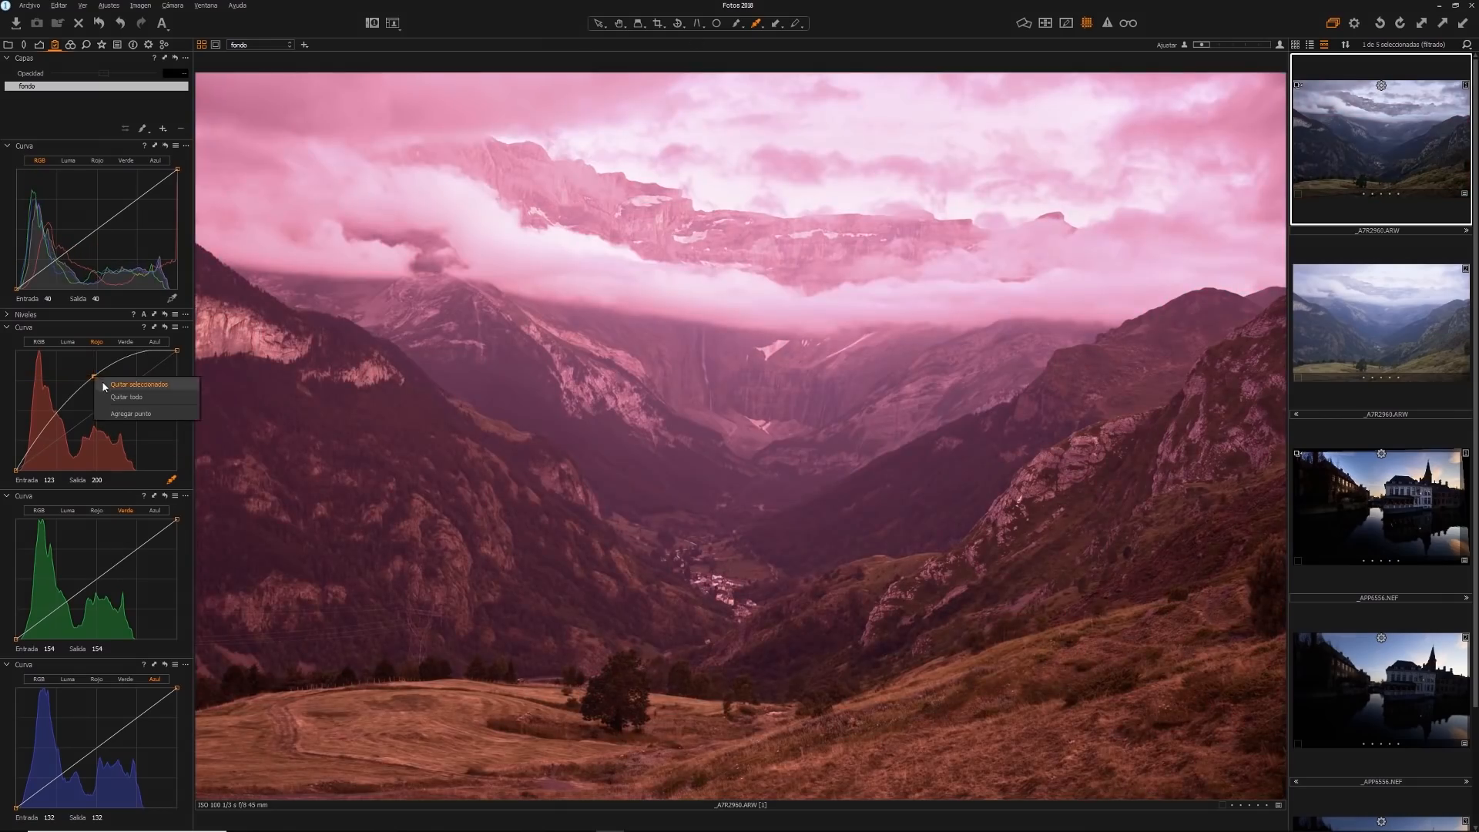
pyautogui.click(104, 385)
pyautogui.moveTo(91, 581); pyautogui.dragTo(100, 556)
pyautogui.rightClick(98, 560)
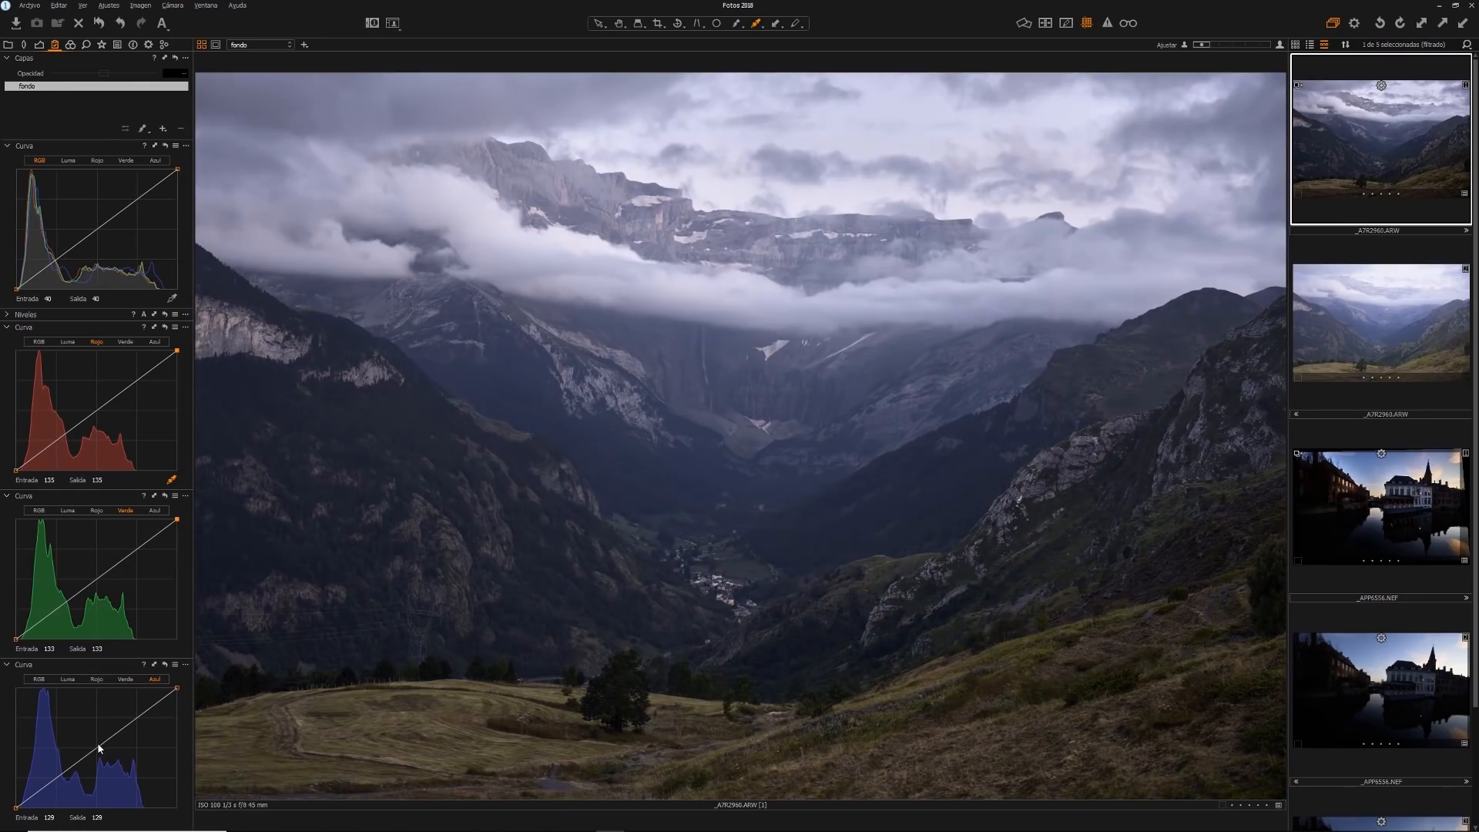
pyautogui.moveTo(97, 746); pyautogui.dragTo(94, 725)
pyautogui.rightClick(95, 725)
pyautogui.click(103, 732)
# Try lowering the red curve's midtones well below the diagonal, and remove the point
pyautogui.moveTo(103, 405); pyautogui.dragTo(110, 437)
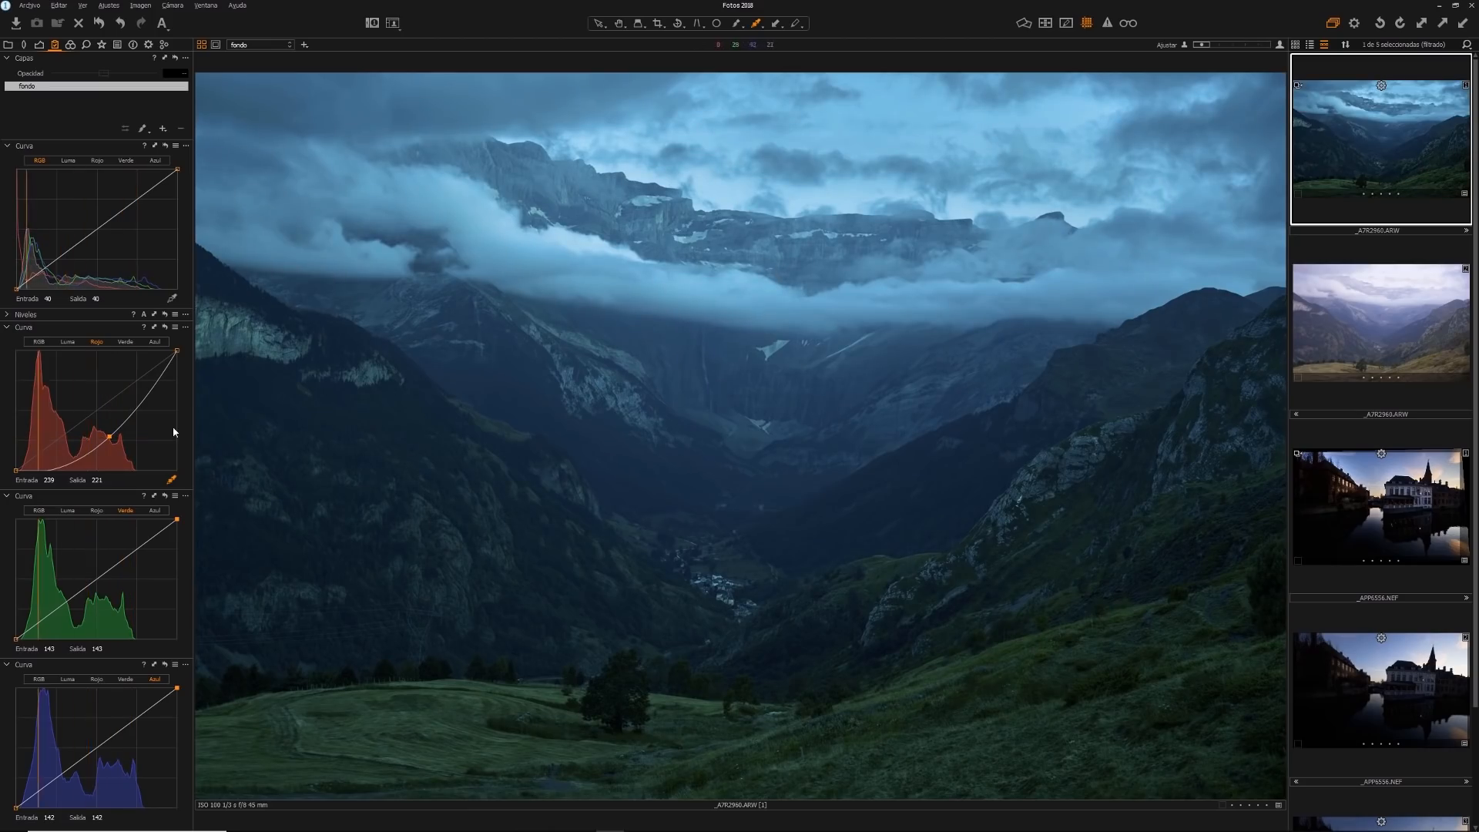
pyautogui.rightClick(113, 438)
pyautogui.click(82, 444)
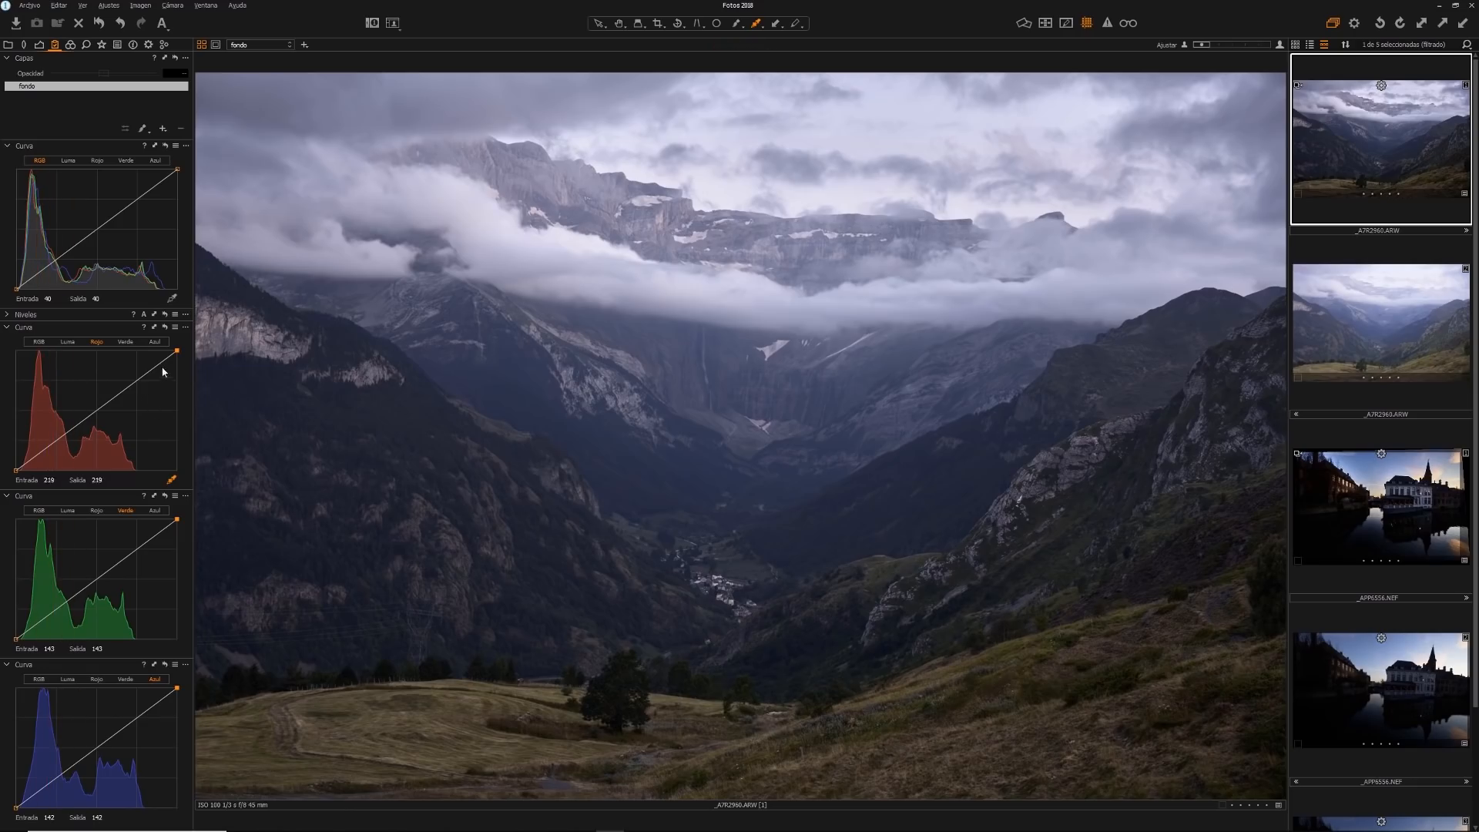
# Move the red curve's white point inward to about input 228, output 255, and anchor the red midtones with a central point
pyautogui.moveTo(177, 350); pyautogui.dragTo(160, 351)
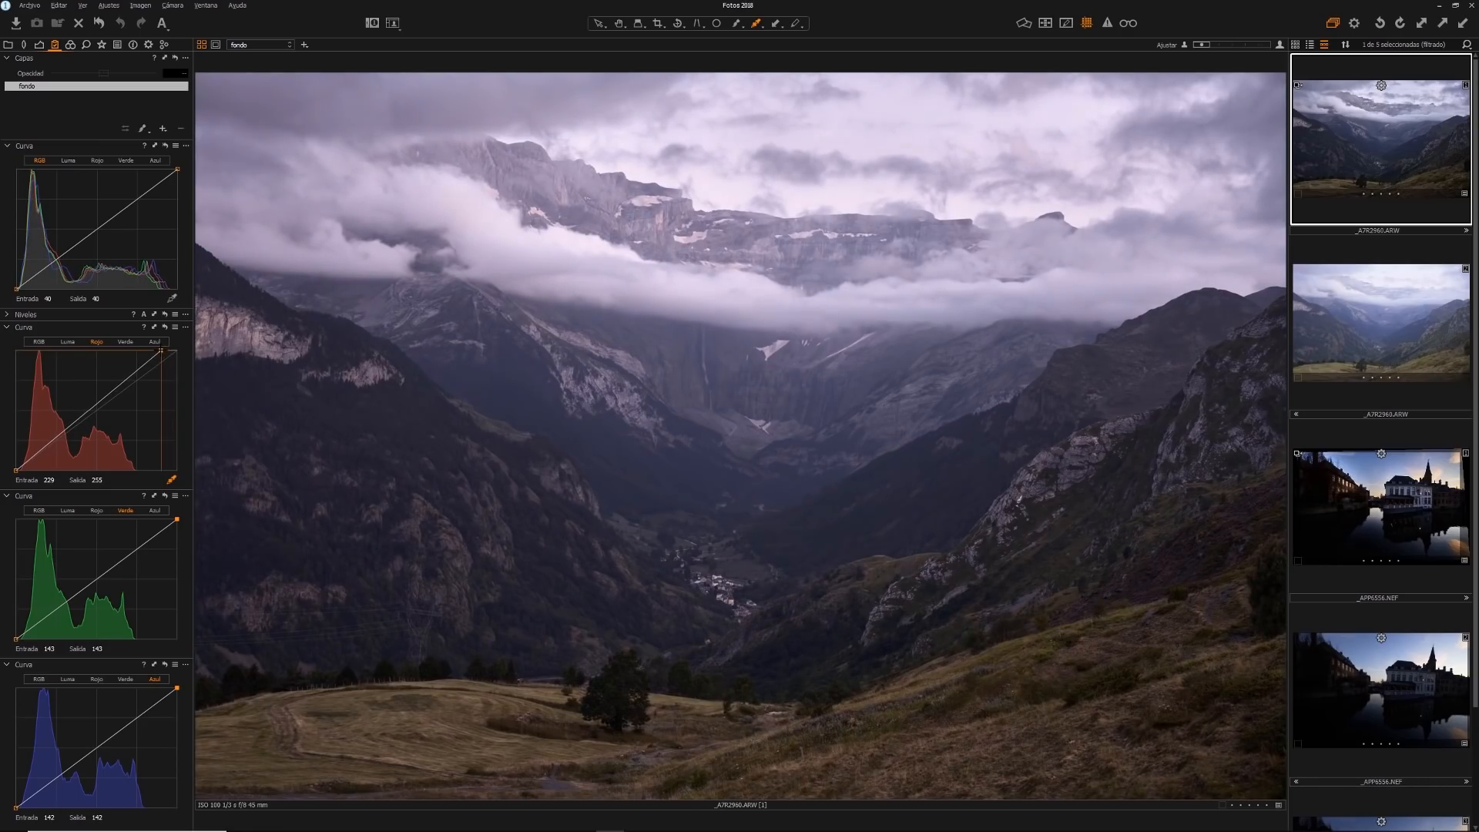
pyautogui.click(97, 410)
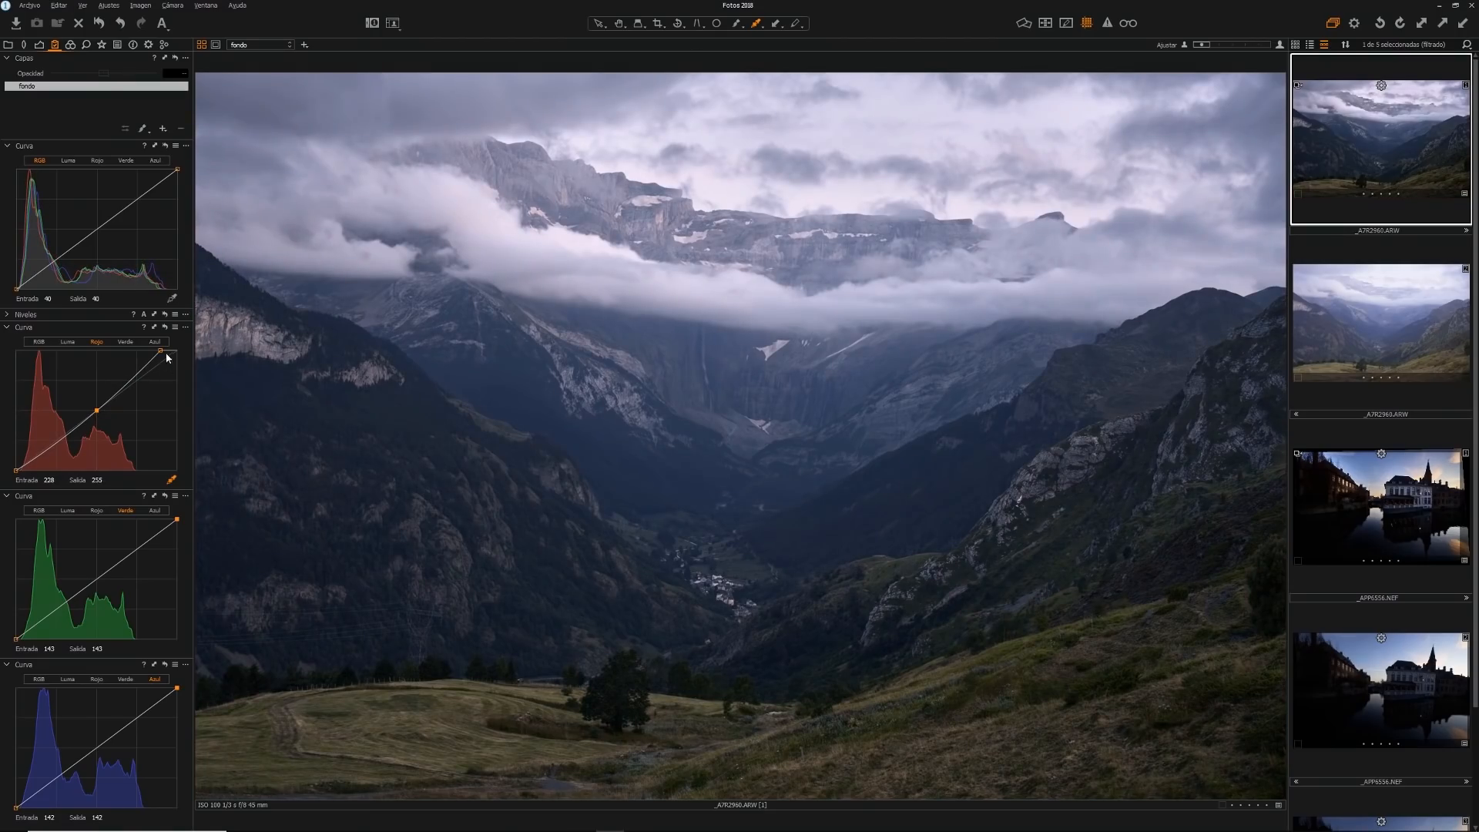
pyautogui.moveTo(158, 353); pyautogui.dragTo(158, 351)
# Anchor the blue curve's midtones and raise its black point slightly, and lower the green midtones to input 126, output 121
pyautogui.click(97, 747)
pyautogui.moveTo(11, 807); pyautogui.dragTo(10, 803)
pyautogui.moveTo(95, 578); pyautogui.dragTo(95, 581)
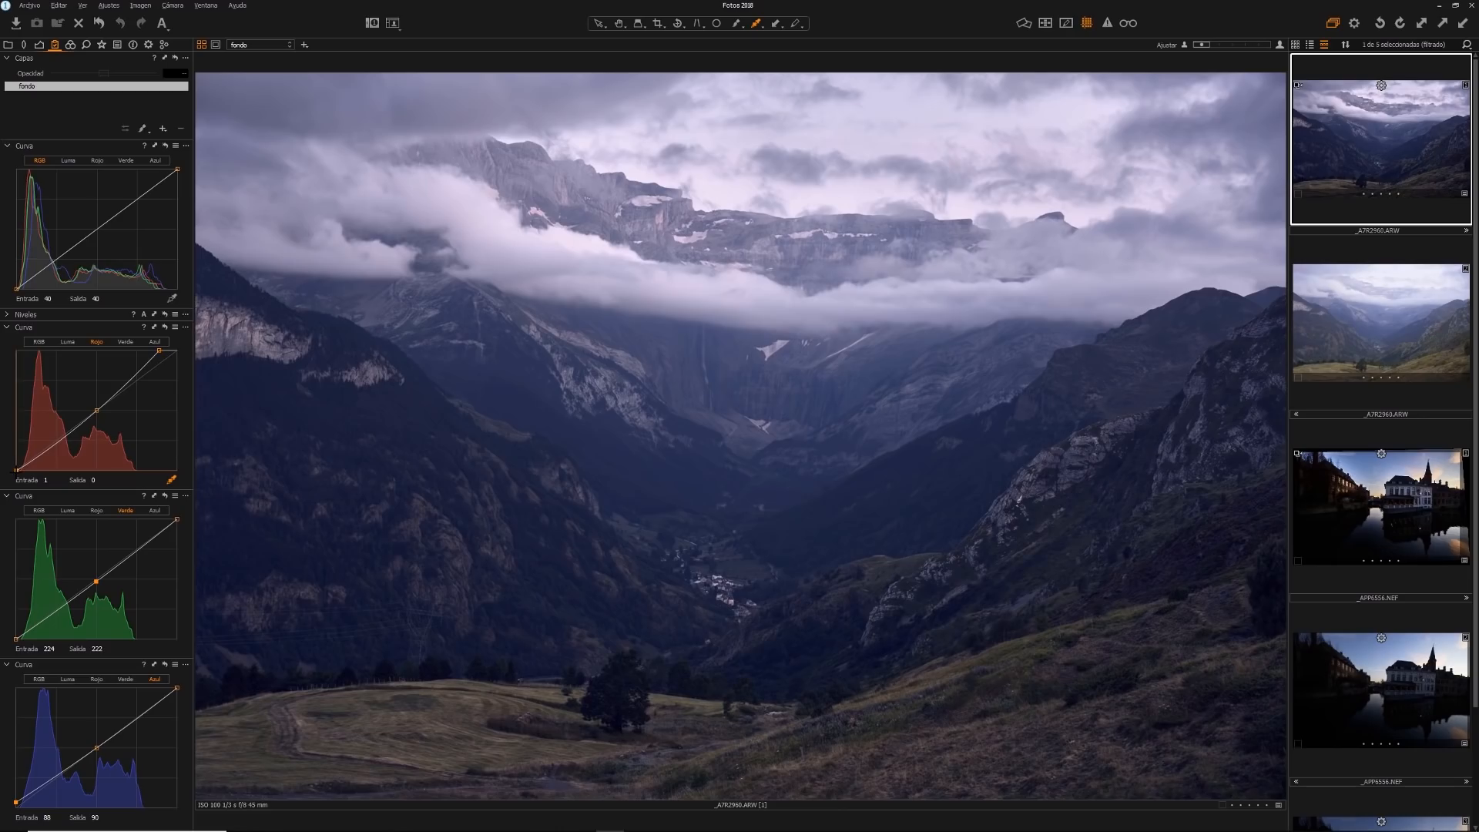
# Move the red curve's black point slightly inward and lower the blue curve's white point to output 232
pyautogui.moveTo(18, 470); pyautogui.dragTo(21, 468)
pyautogui.click(177, 687)
pyautogui.moveTo(177, 687); pyautogui.dragTo(180, 695)
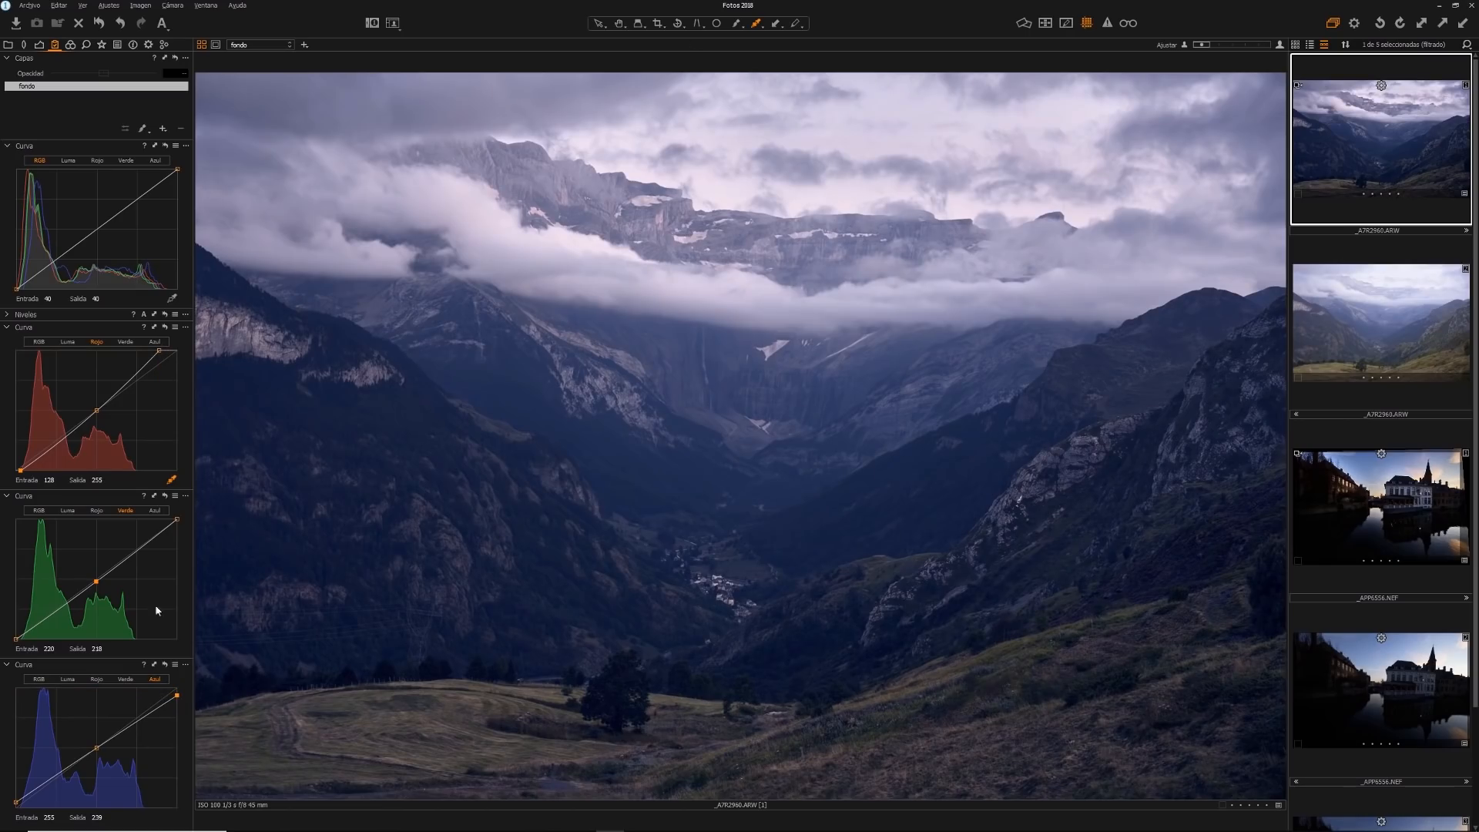
pyautogui.moveTo(181, 695); pyautogui.dragTo(185, 699)
# Compare the photo with and without all curve adjustments by resetting the curve tool and undoing and redoing the reset
pyautogui.click(164, 147)
pyautogui.hotkey('ctrl', 'z')
pyautogui.hotkey('ctrl', 'y')
pyautogui.hotkey('ctrl', 'z')
# Clone the edited landscape variant and remove all added points from the clone's luma curve
pyautogui.click(71, 159)
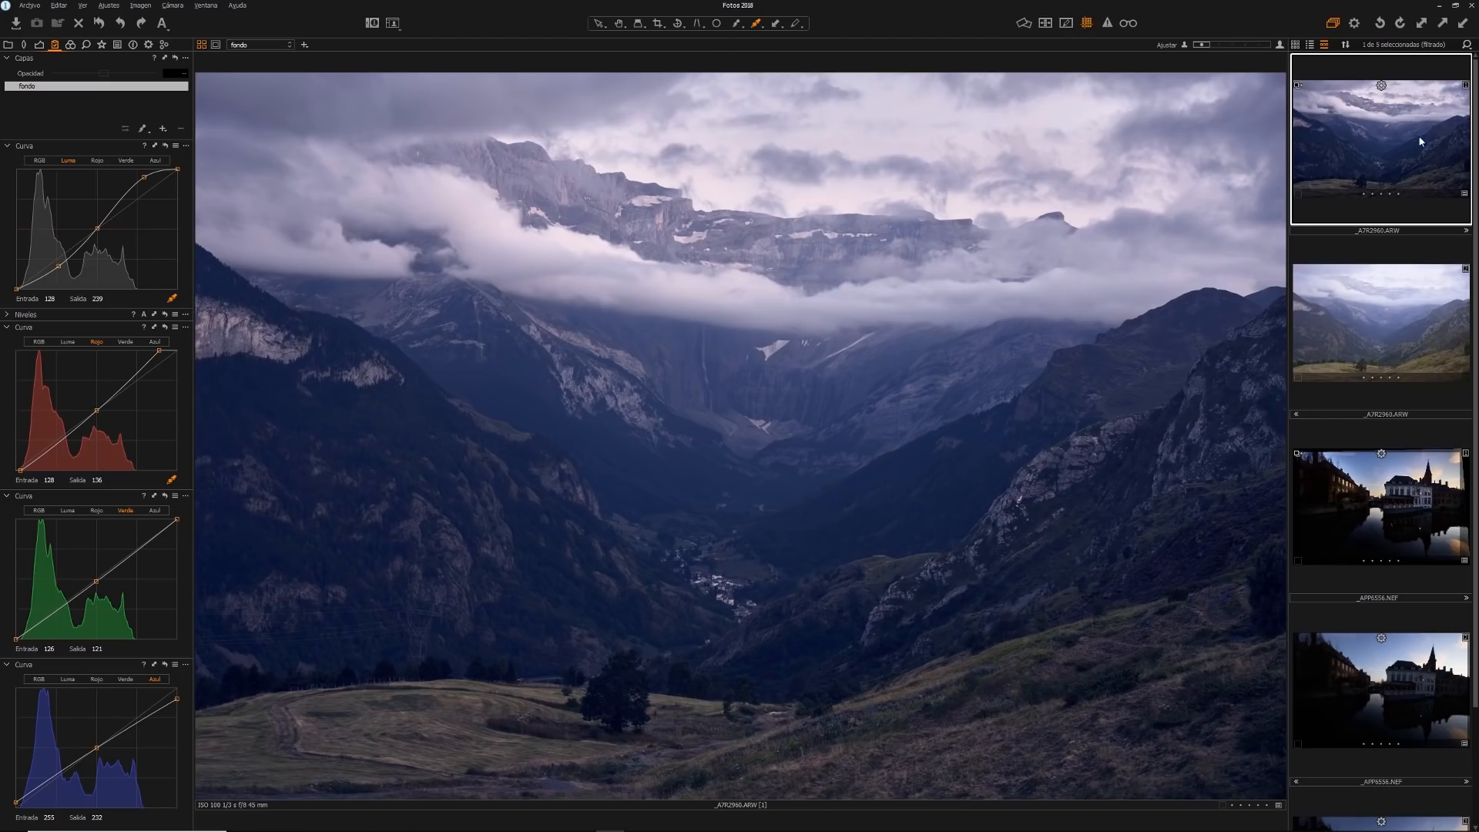
pyautogui.press('F8')
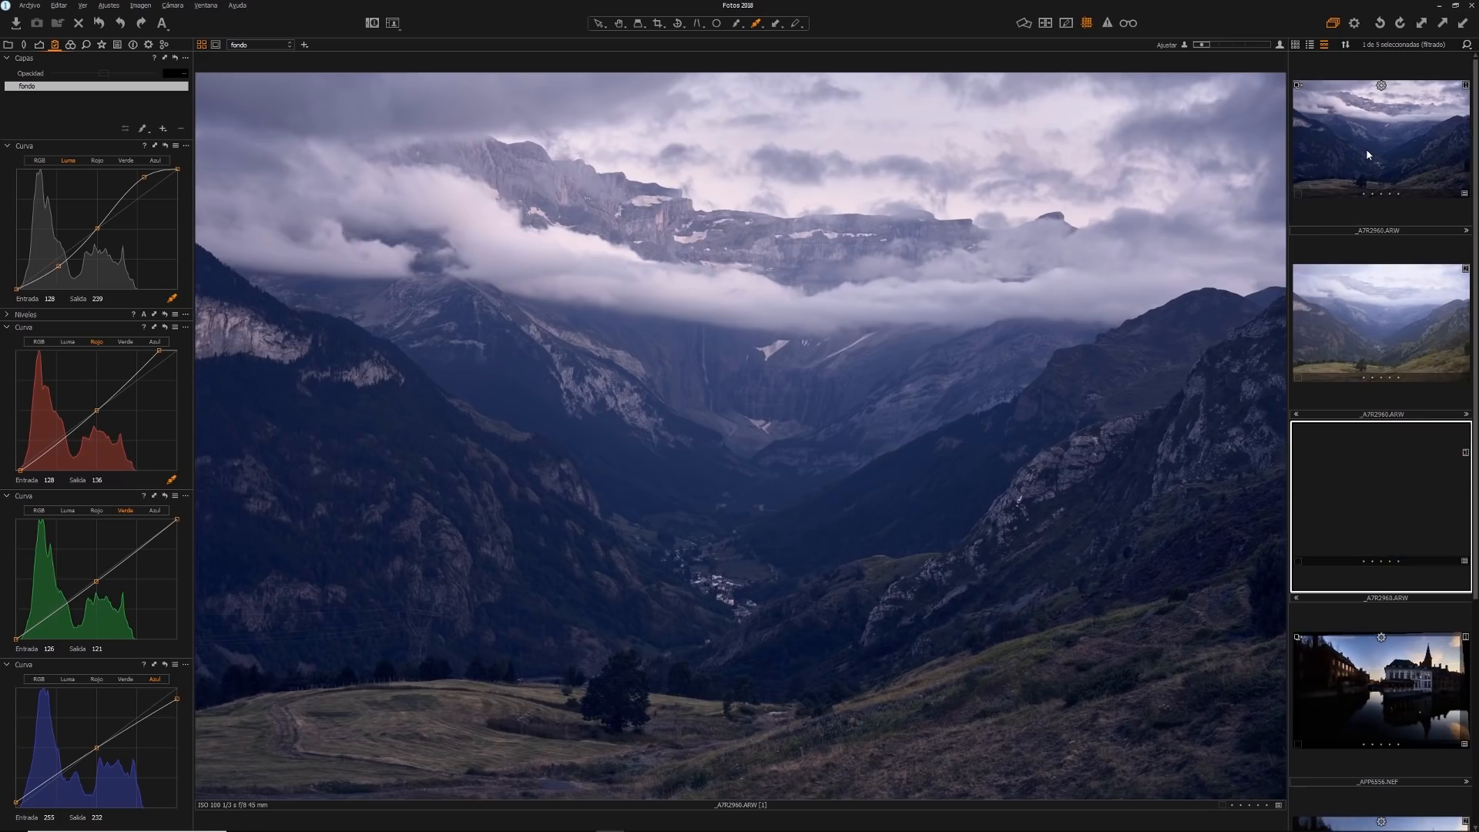
pyautogui.rightClick(144, 177)
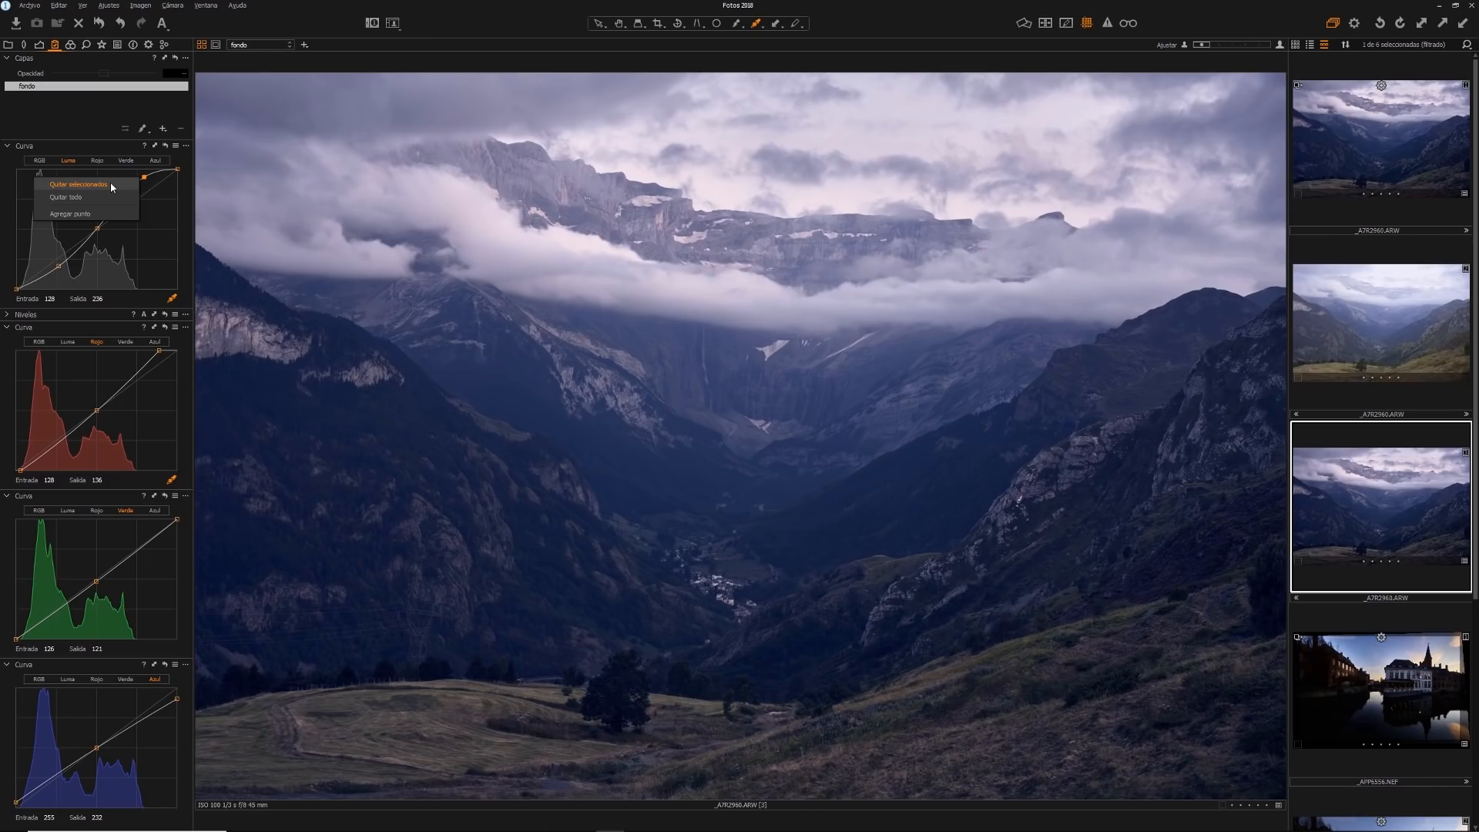
pyautogui.click(109, 184)
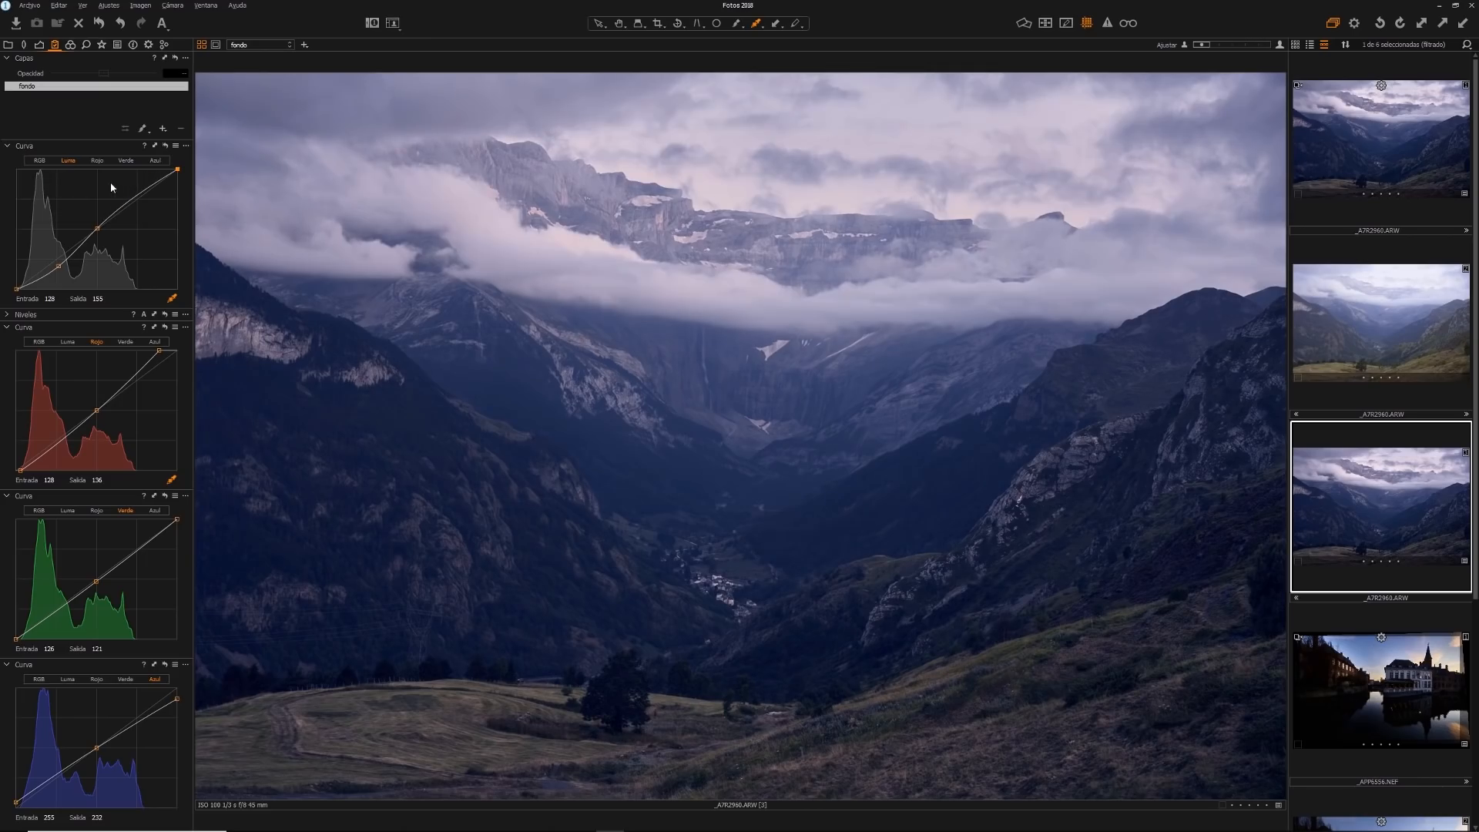
pyautogui.rightClick(98, 228)
pyautogui.click(109, 247)
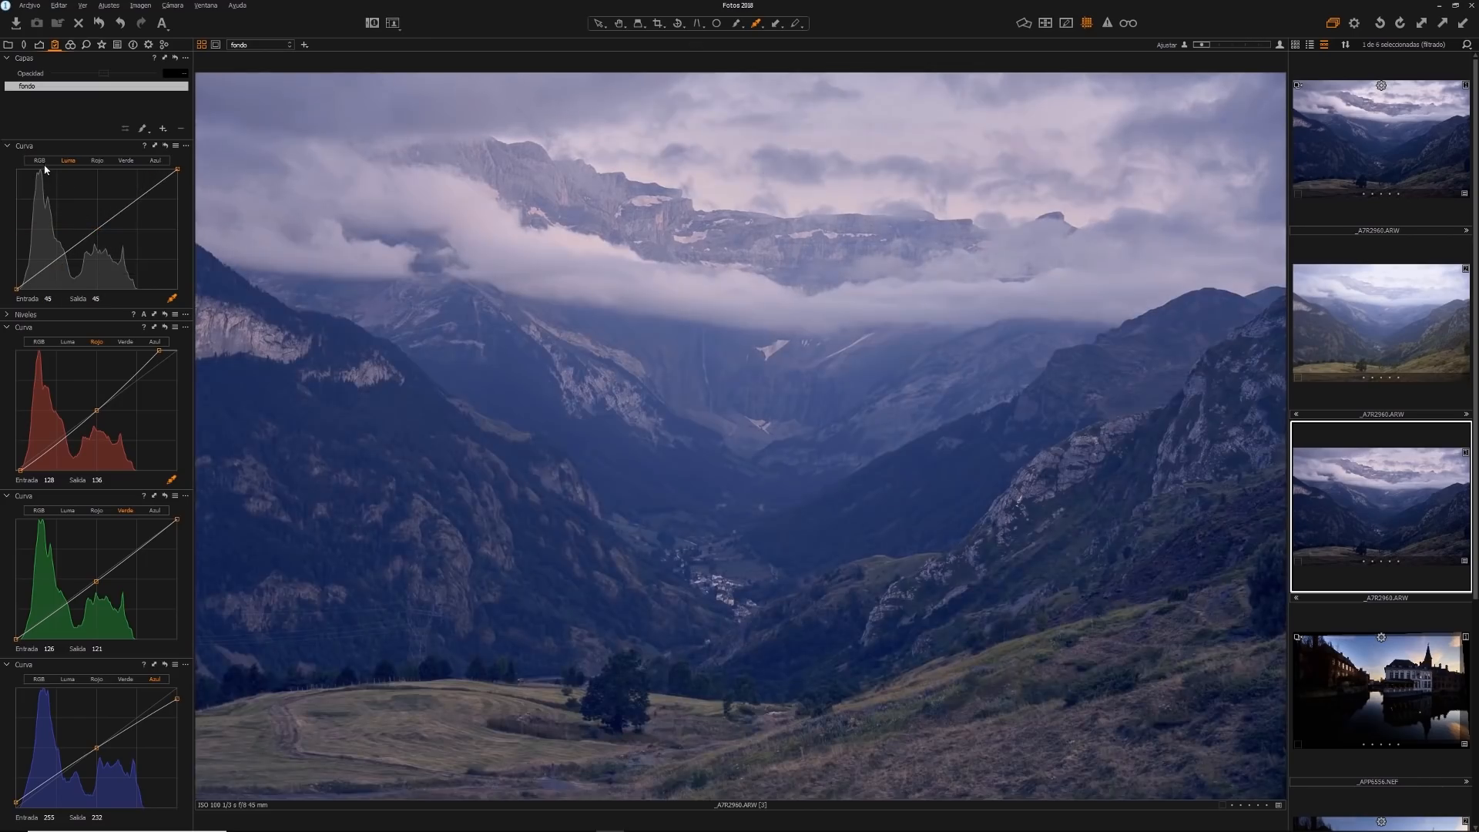
# Build an S-curve on the clone's RGB curve with a central anchor, a highlight point at input 187, output 216, and a lowered shadow point
pyautogui.click(96, 229)
pyautogui.moveTo(133, 202); pyautogui.dragTo(133, 188)
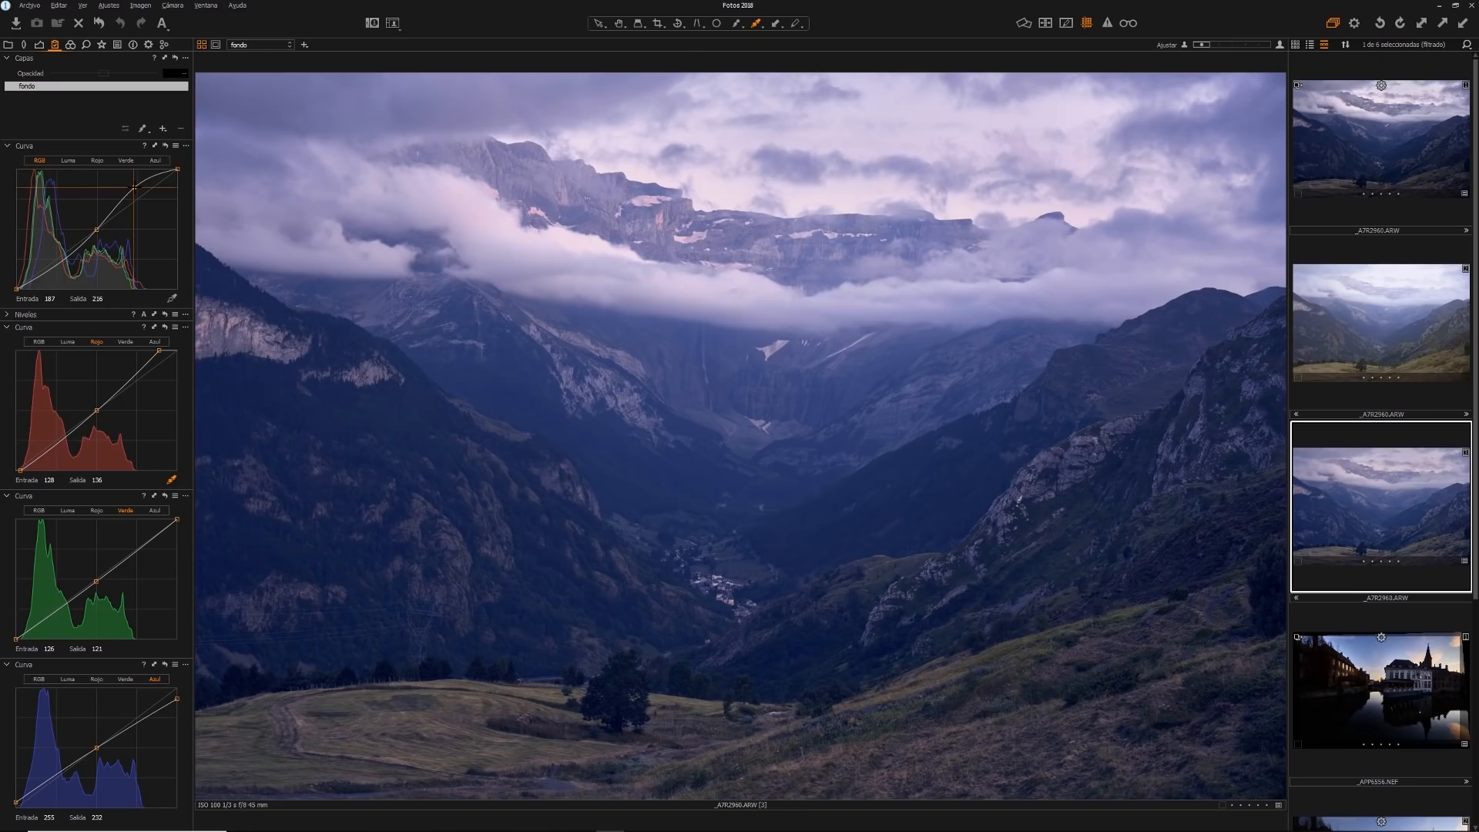
pyautogui.moveTo(56, 260); pyautogui.dragTo(55, 271)
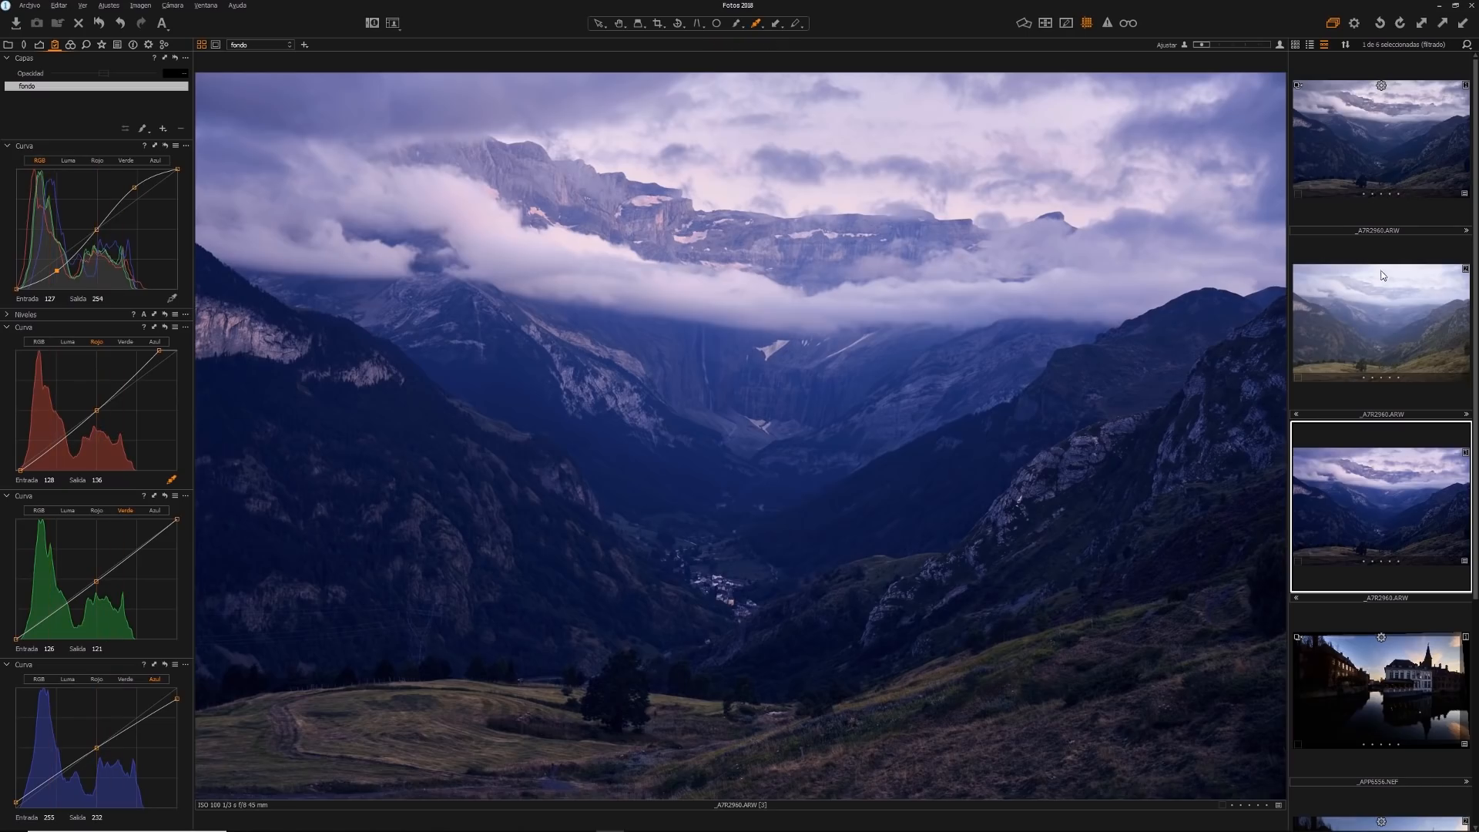
# Compare colour and contrast between the original variant with the luma S-curve and the clone with the RGB S-curve
pyautogui.click(1400, 166)
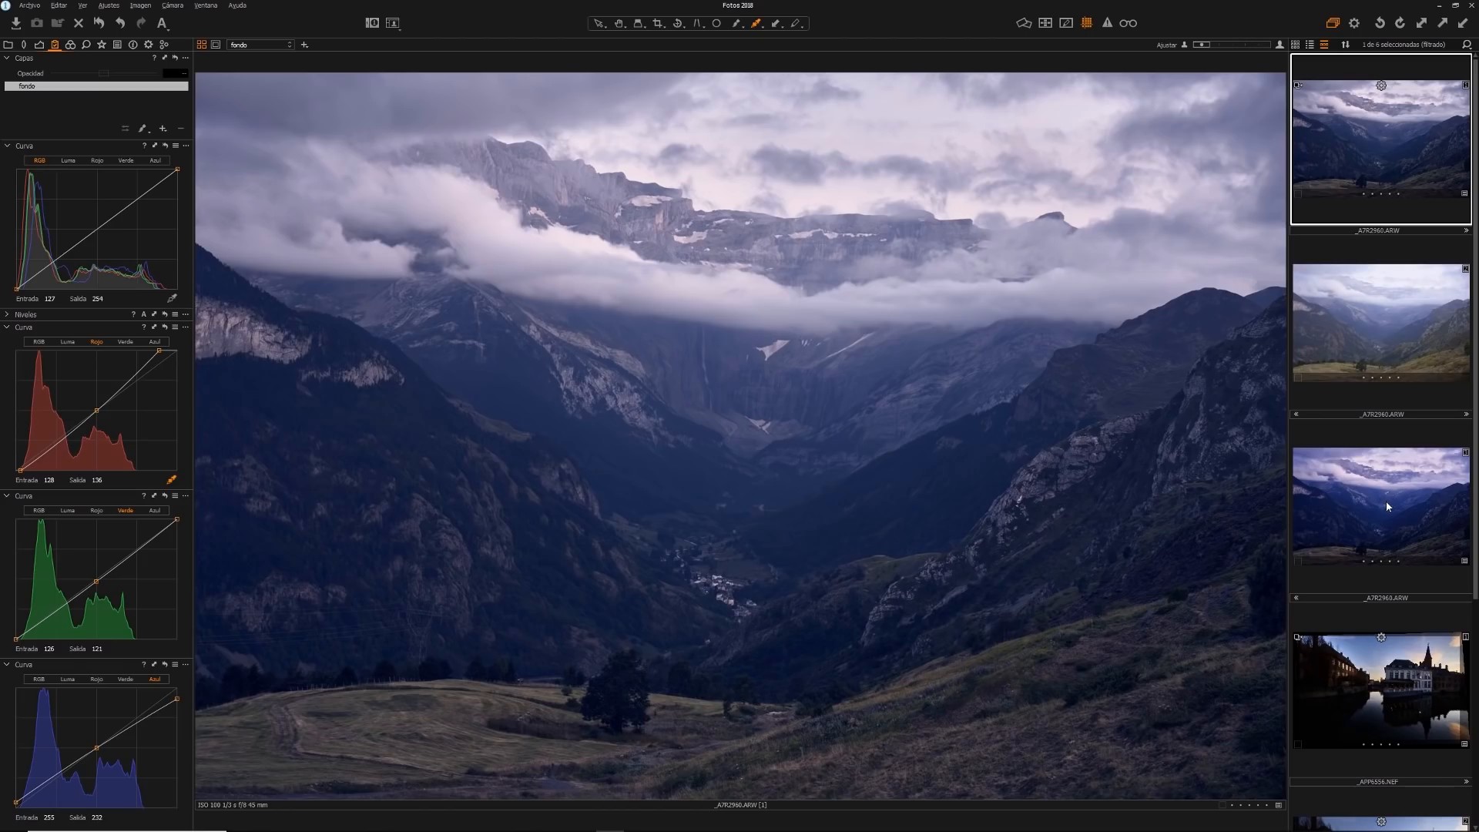
pyautogui.click(68, 161)
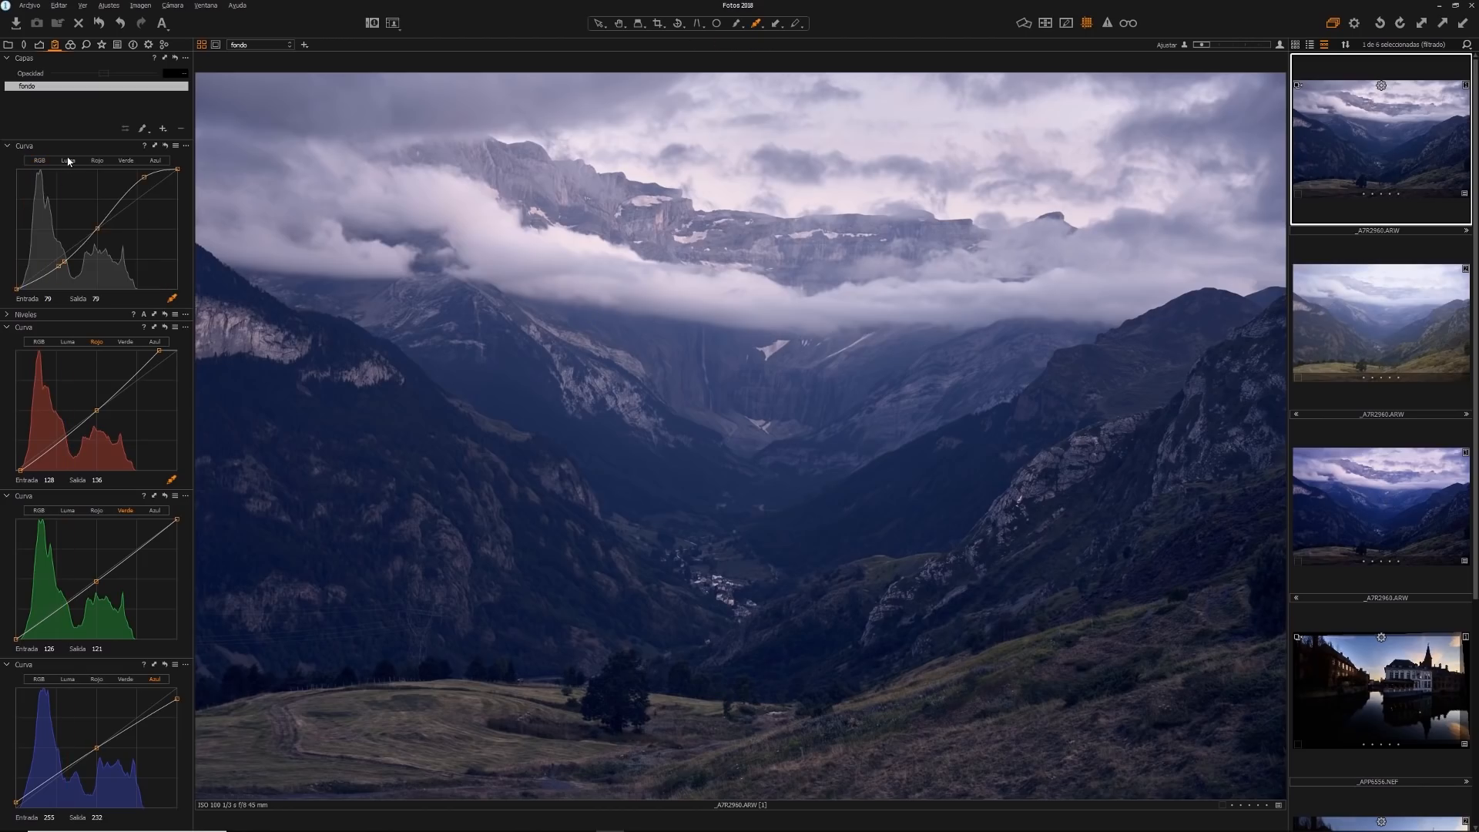
pyautogui.click(1372, 487)
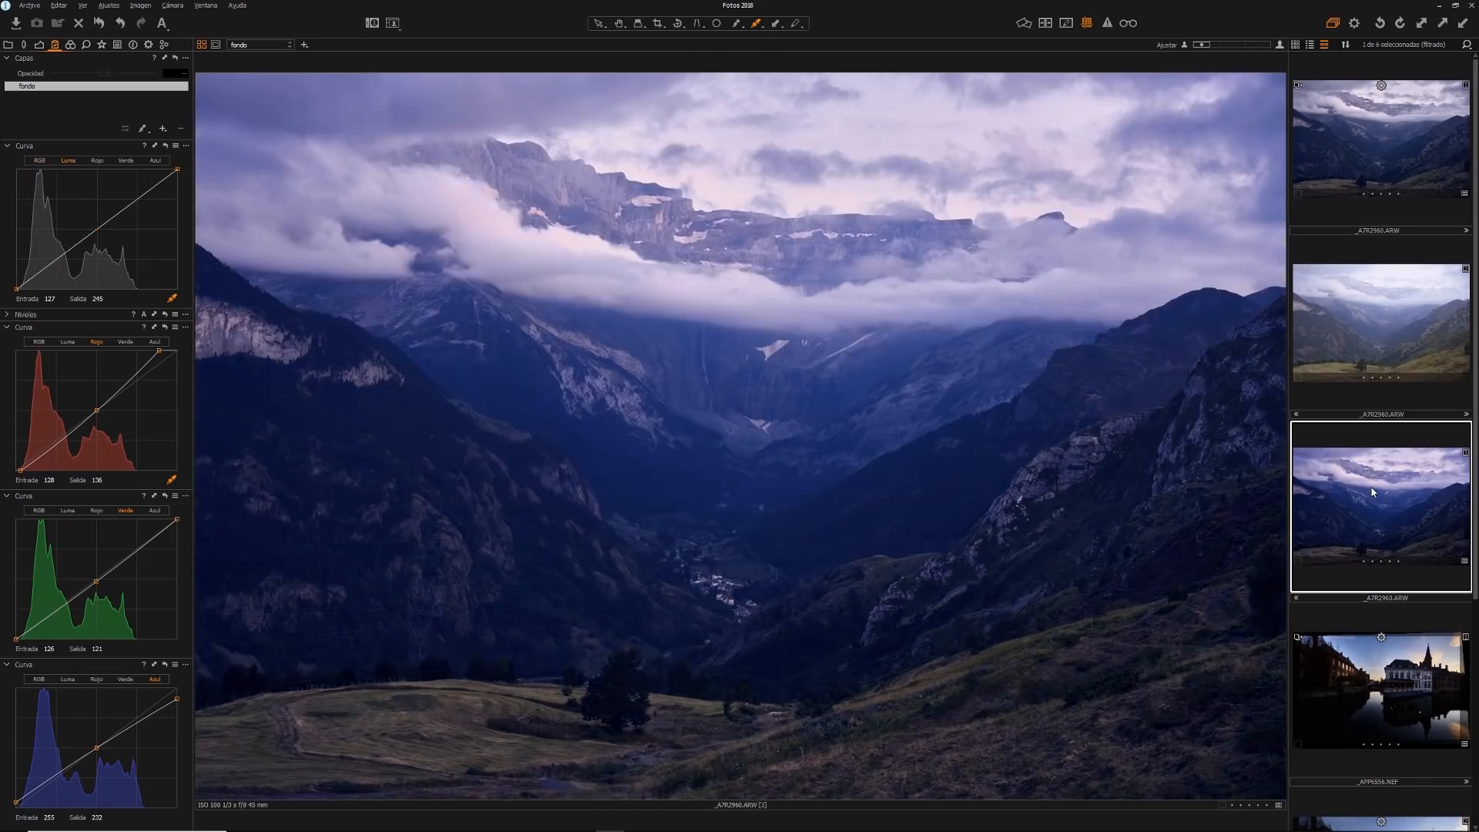
pyautogui.click(39, 160)
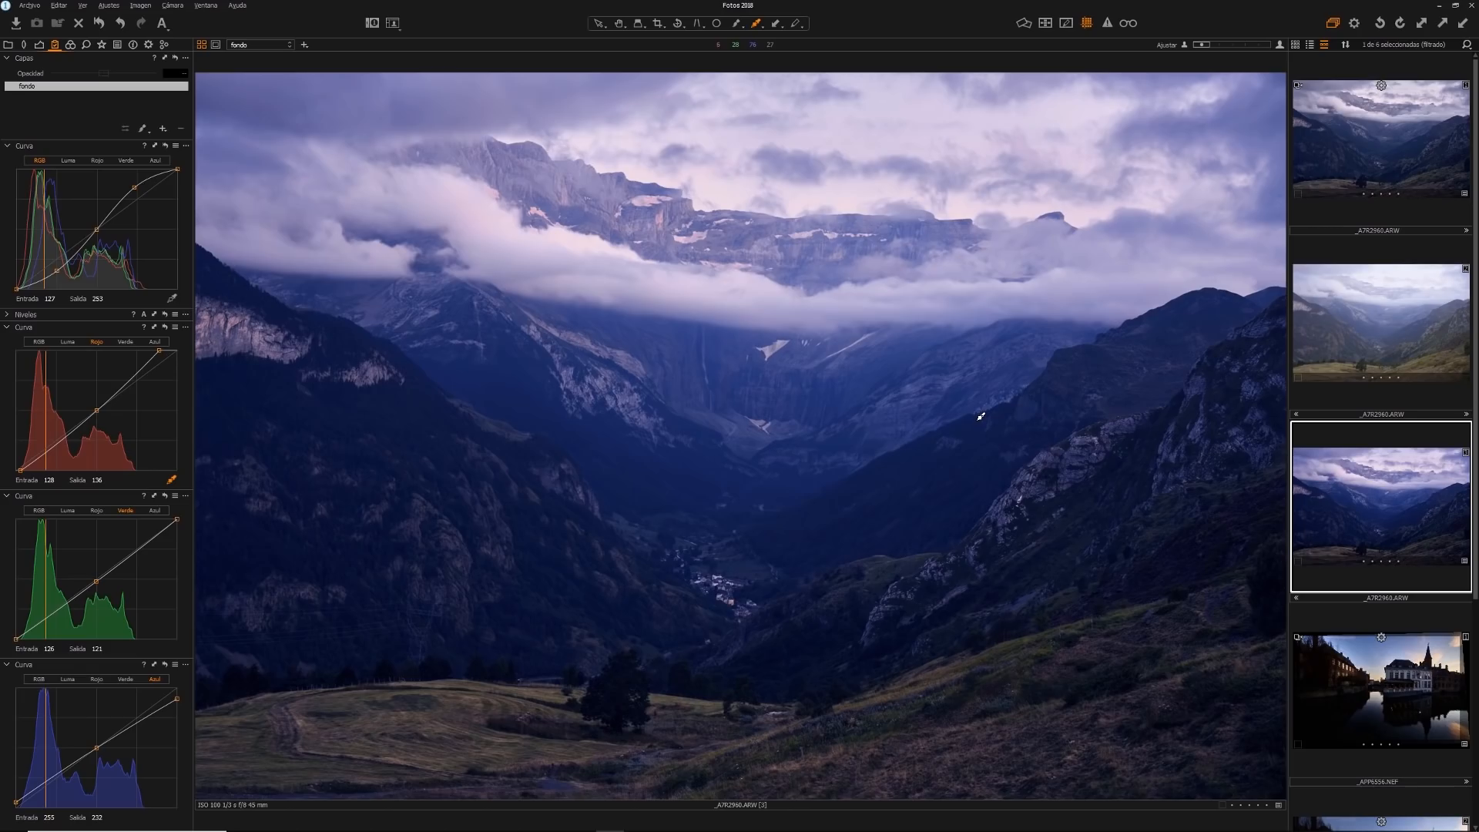
pyautogui.click(1375, 178)
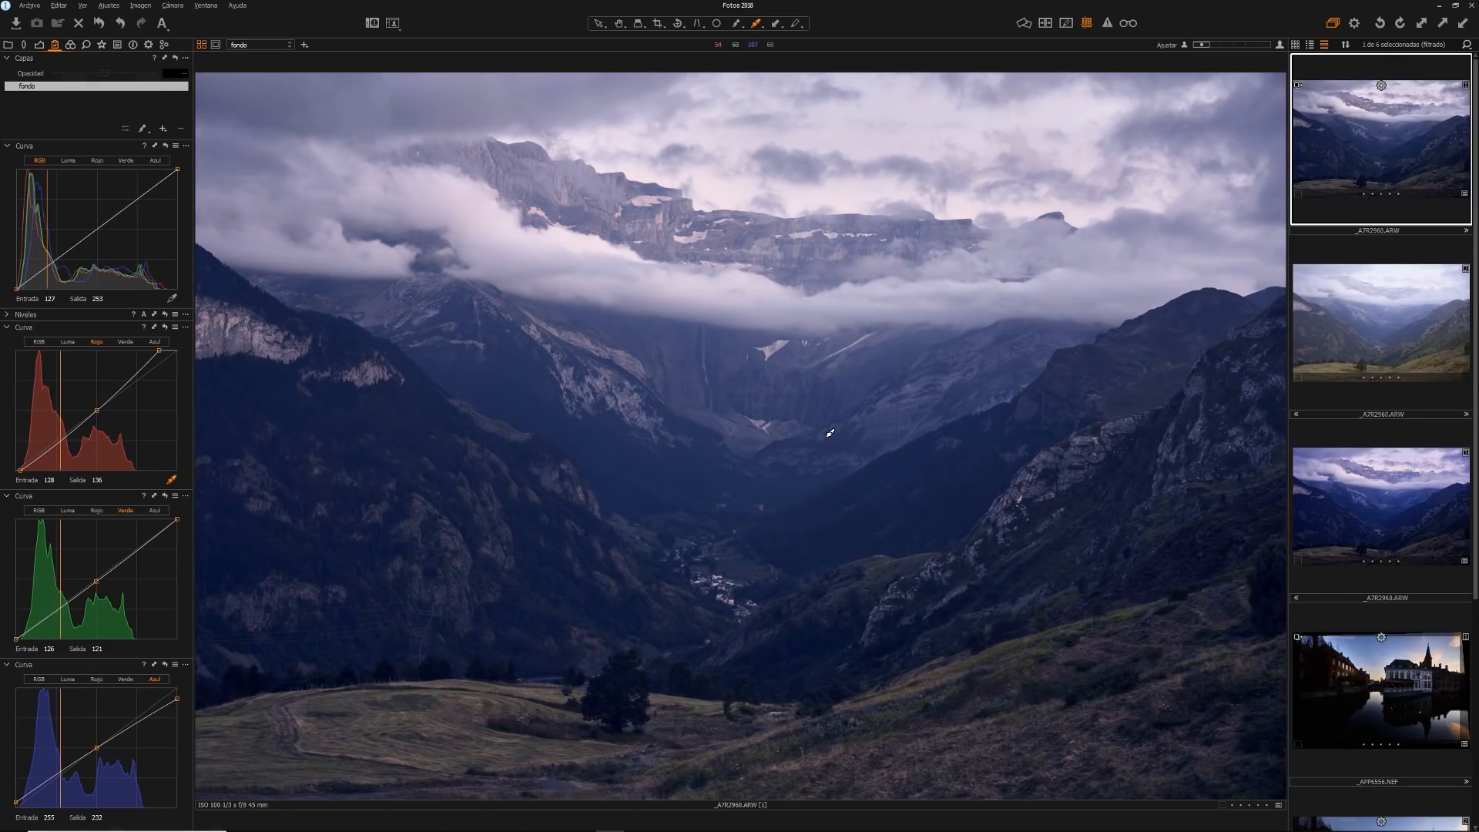
pyautogui.keyDown('alt'); pyautogui.click(167, 146); pyautogui.keyUp('alt')
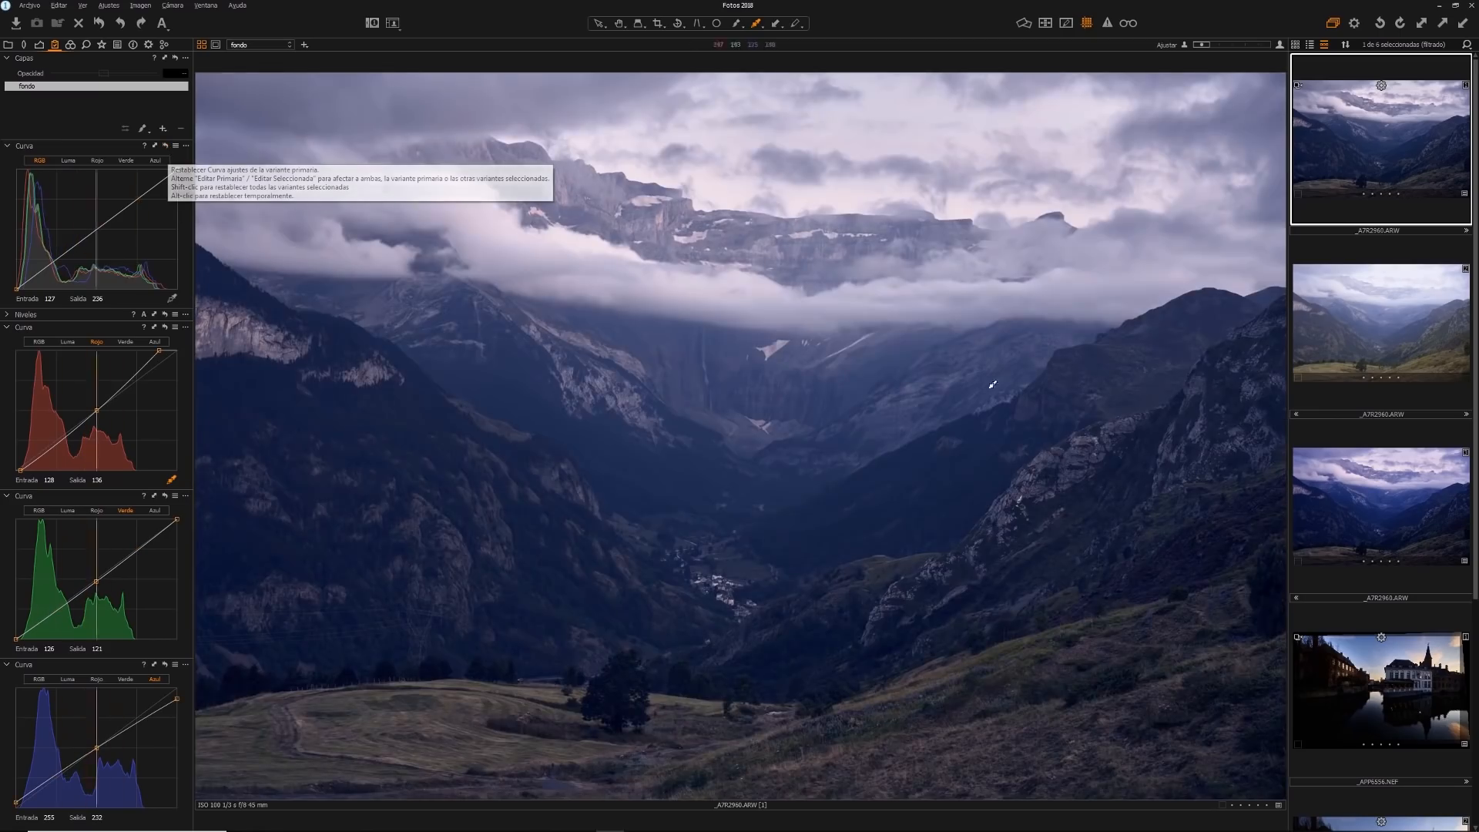
pyautogui.click(1352, 493)
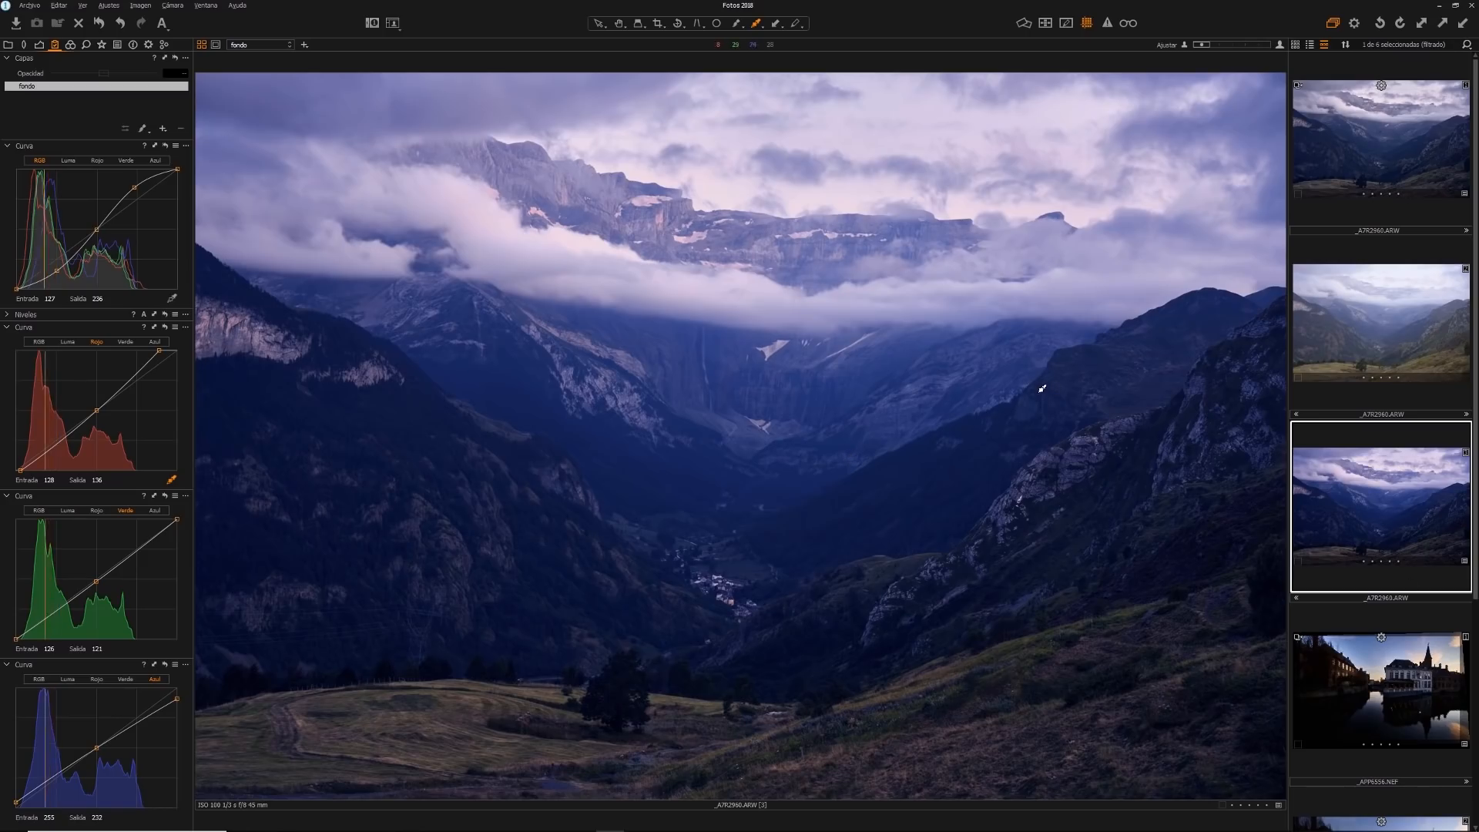
pyautogui.click(1352, 179)
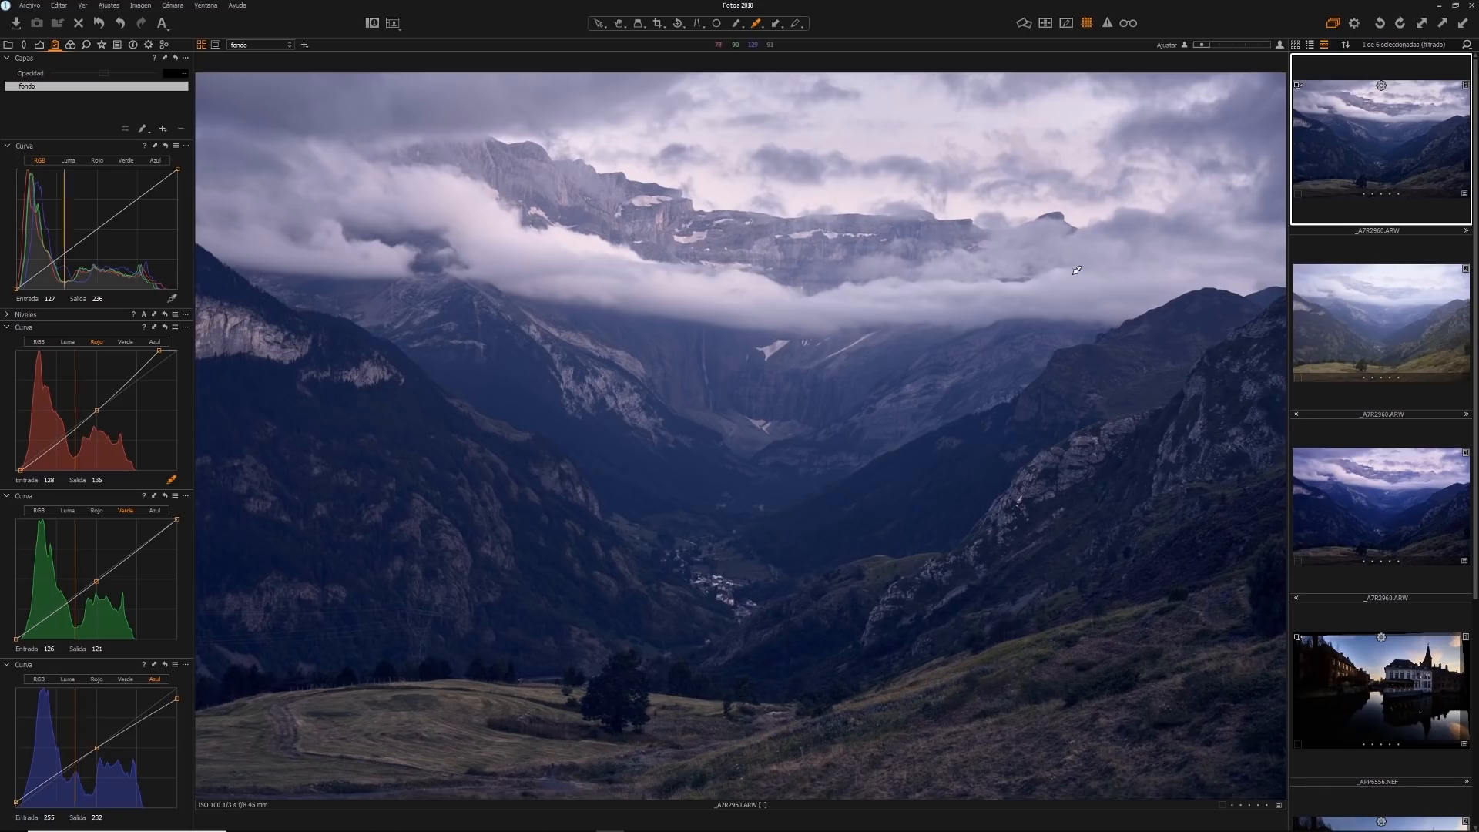
# Compare the original variant's luma curve and basic adjustments with the RGB-curve clone, and return to the original variant
pyautogui.click(66, 161)
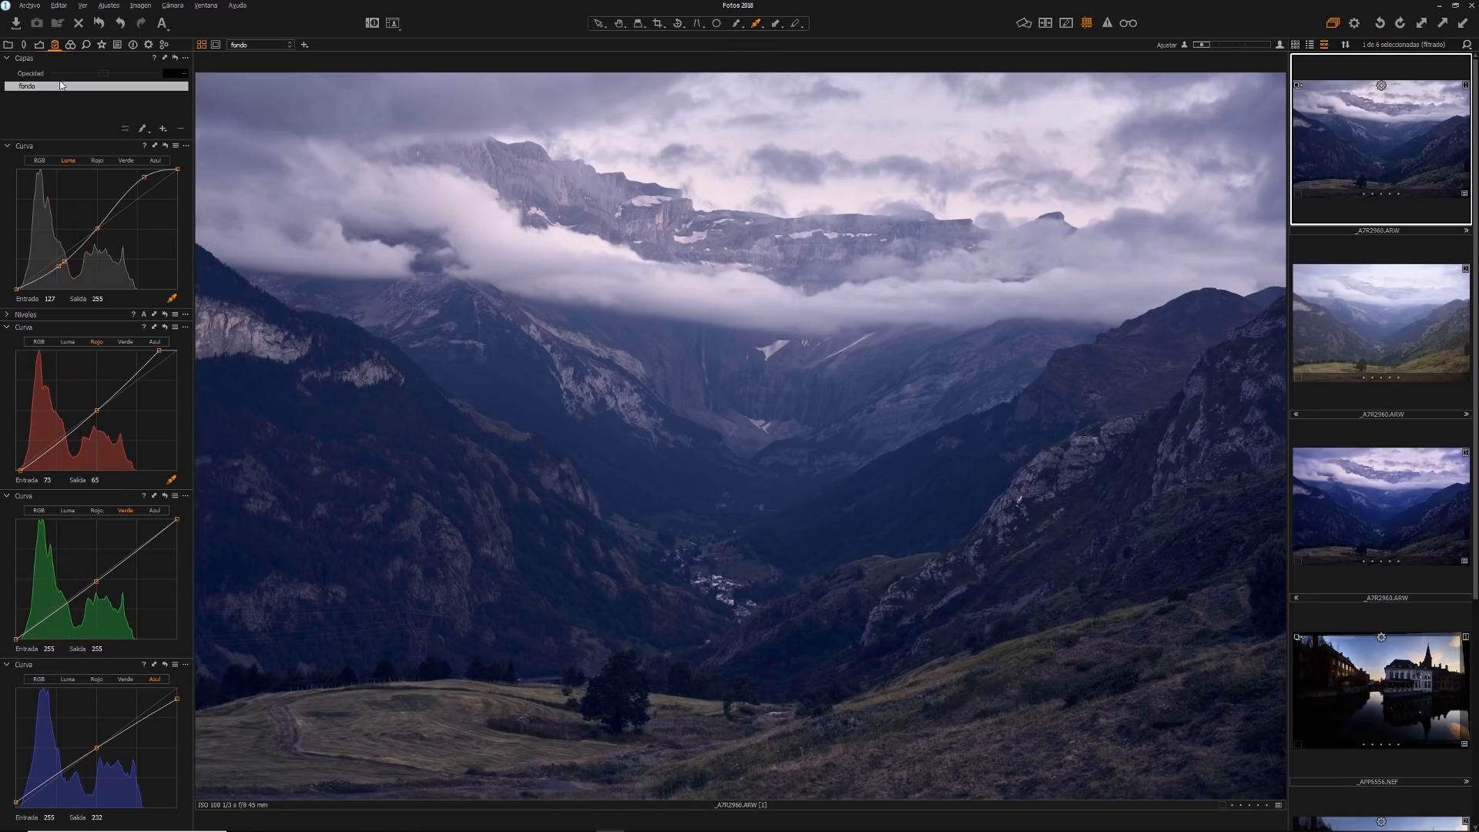
pyautogui.click(39, 45)
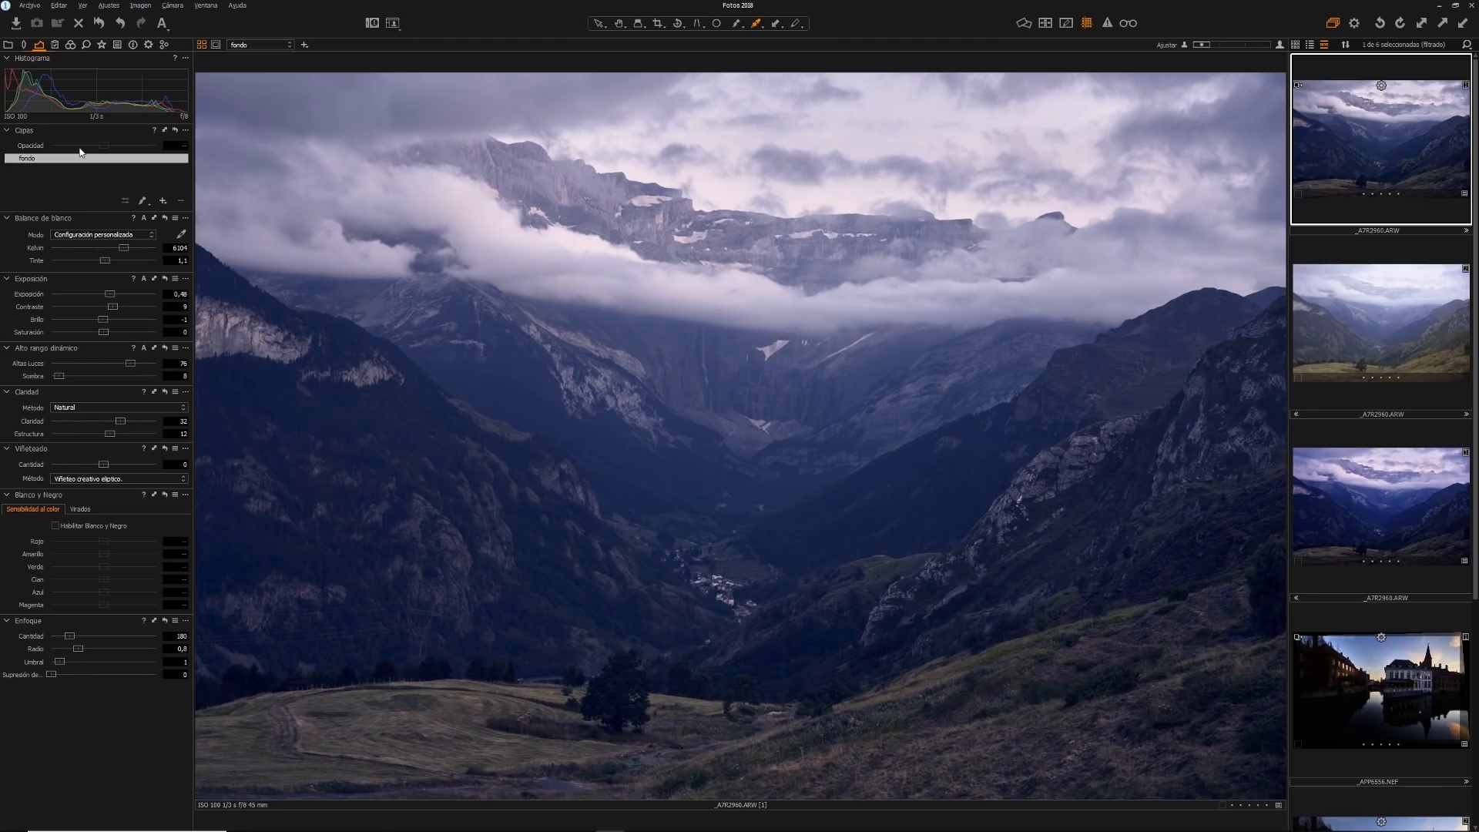
pyautogui.click(56, 45)
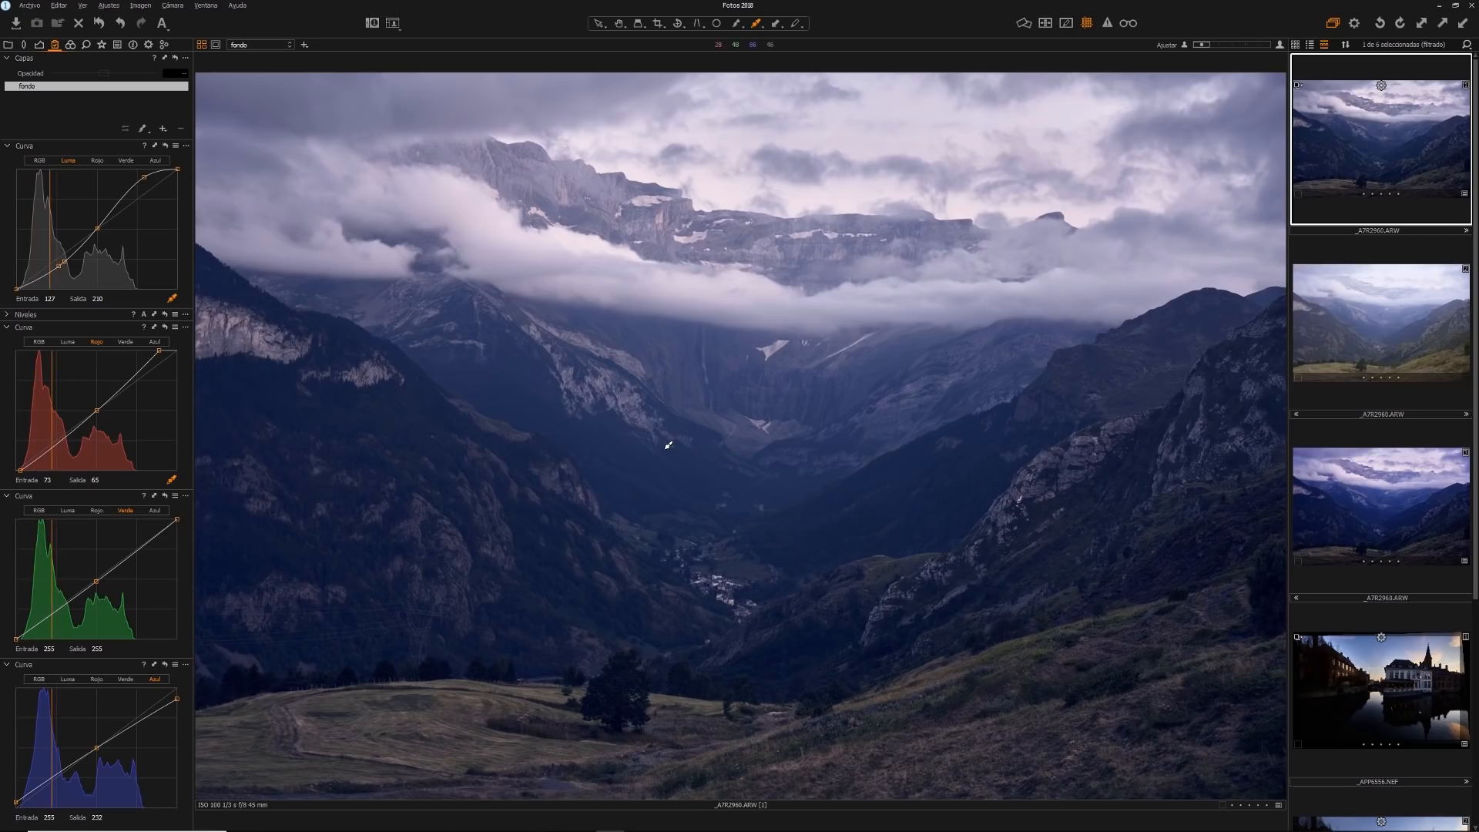
pyautogui.click(1341, 506)
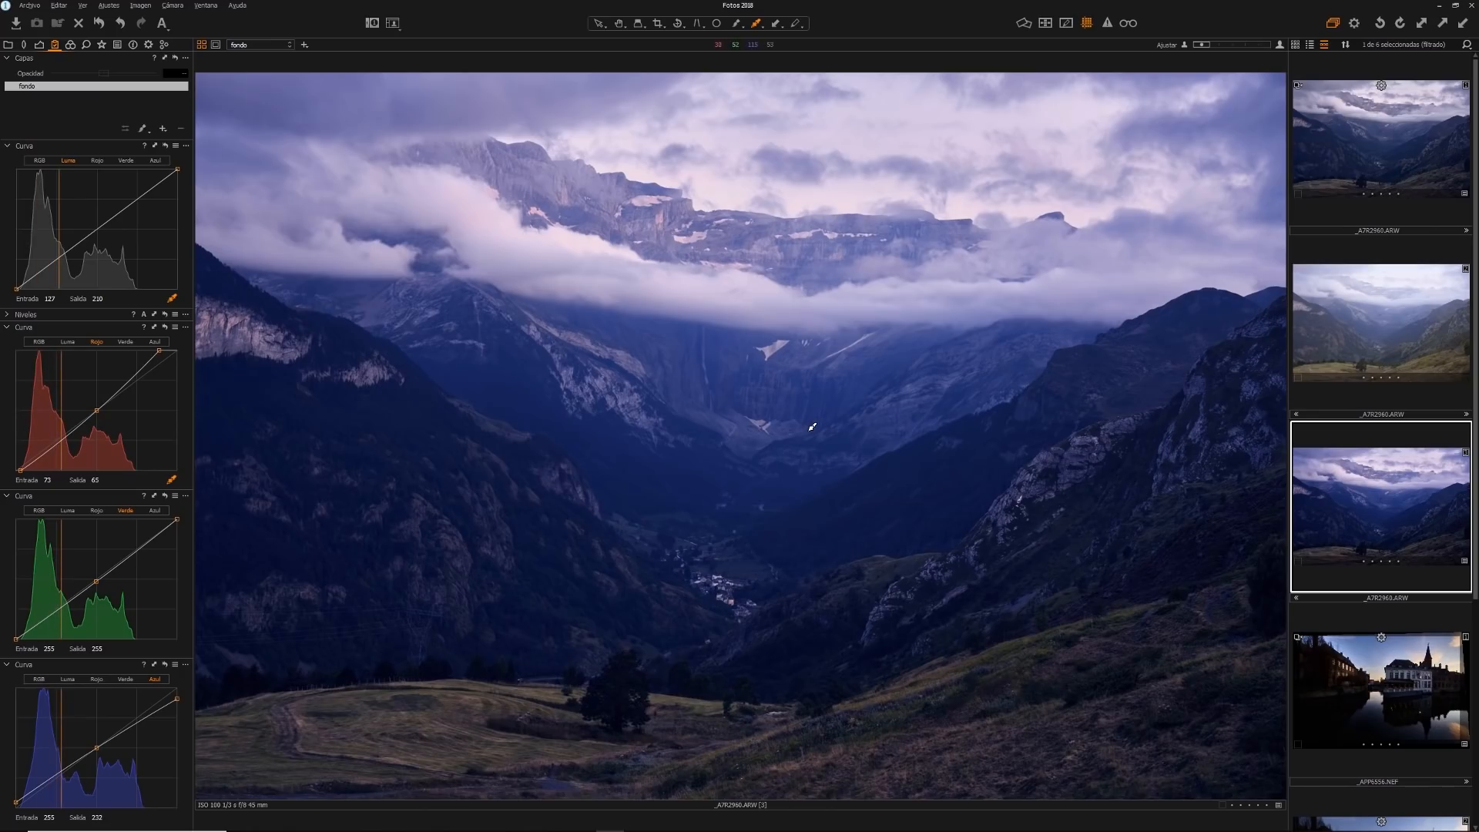
pyautogui.click(1336, 164)
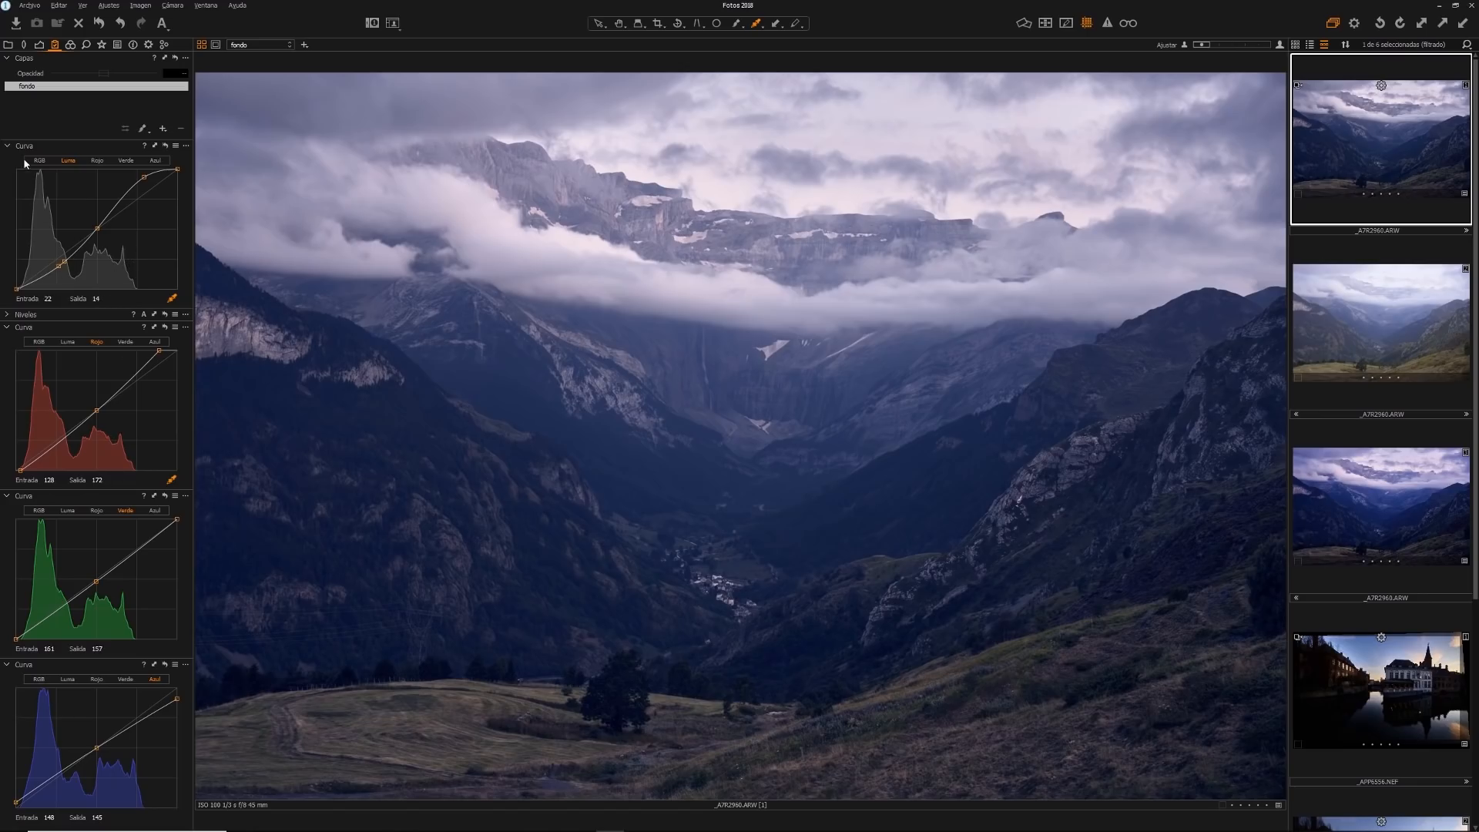
# Collapse the red and green curve tools and add another Curve tool to the current tool tab
pyautogui.click(16, 330)
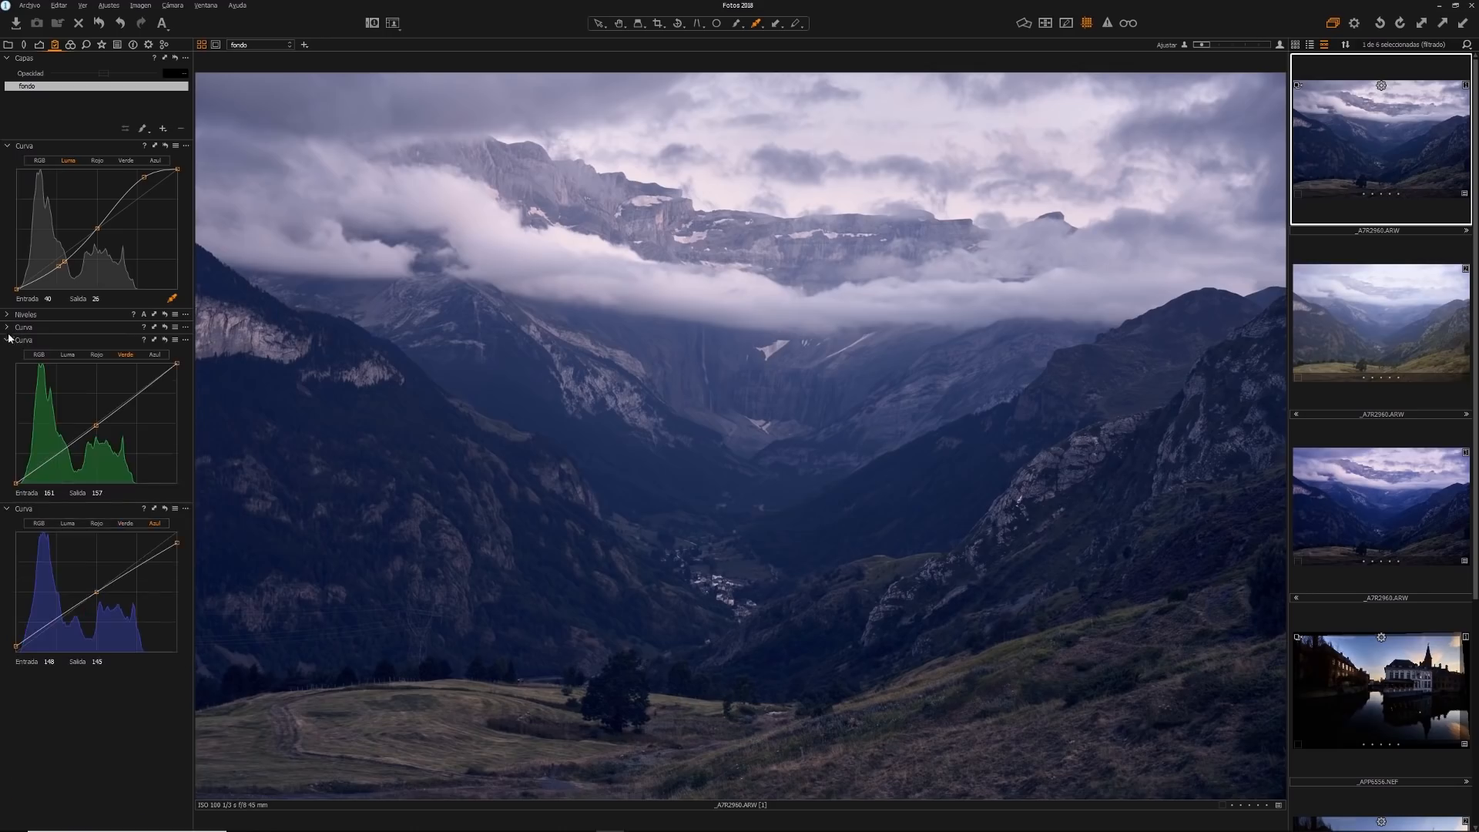
pyautogui.click(9, 340)
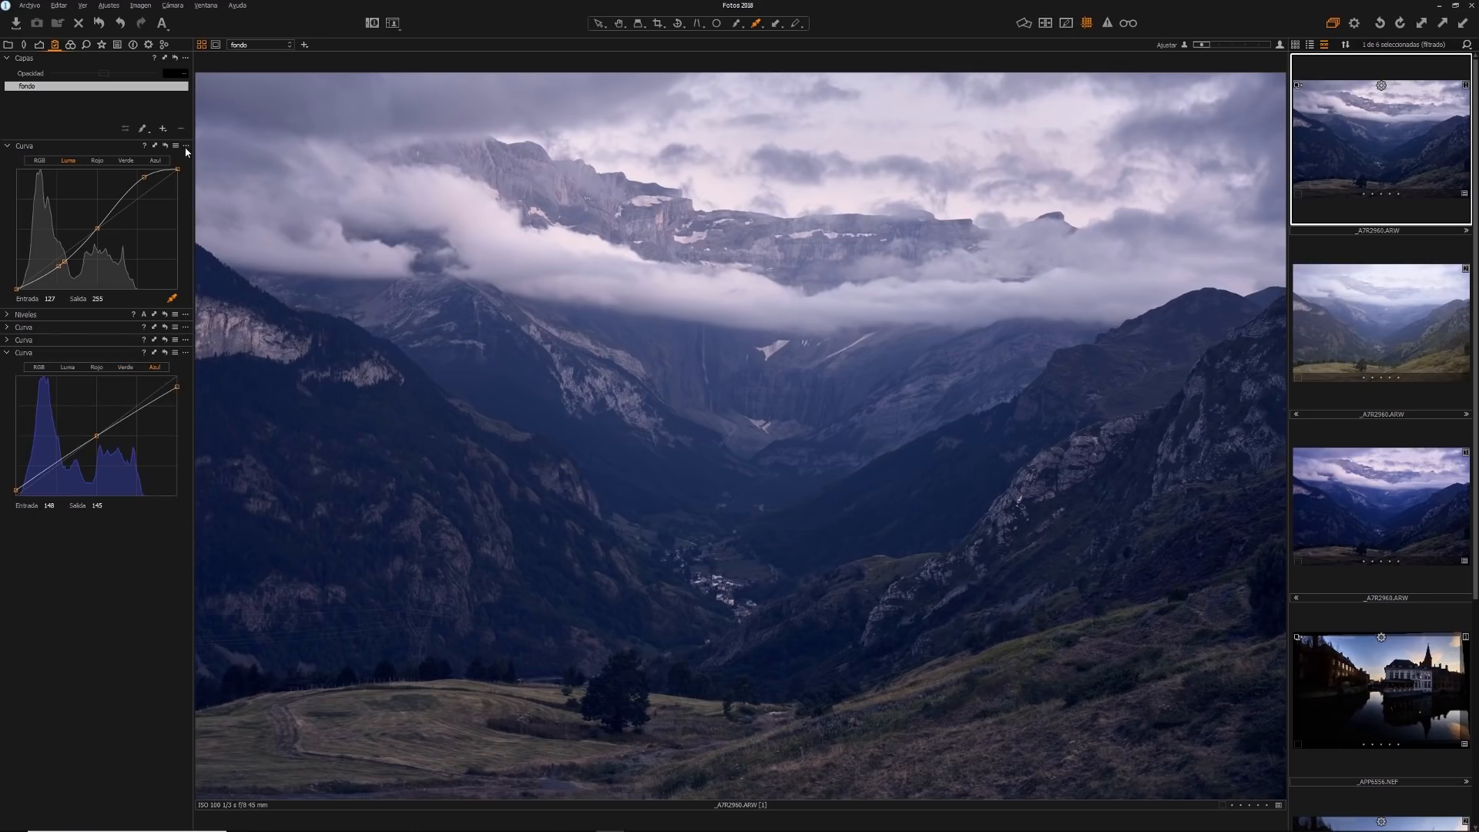
pyautogui.click(185, 58)
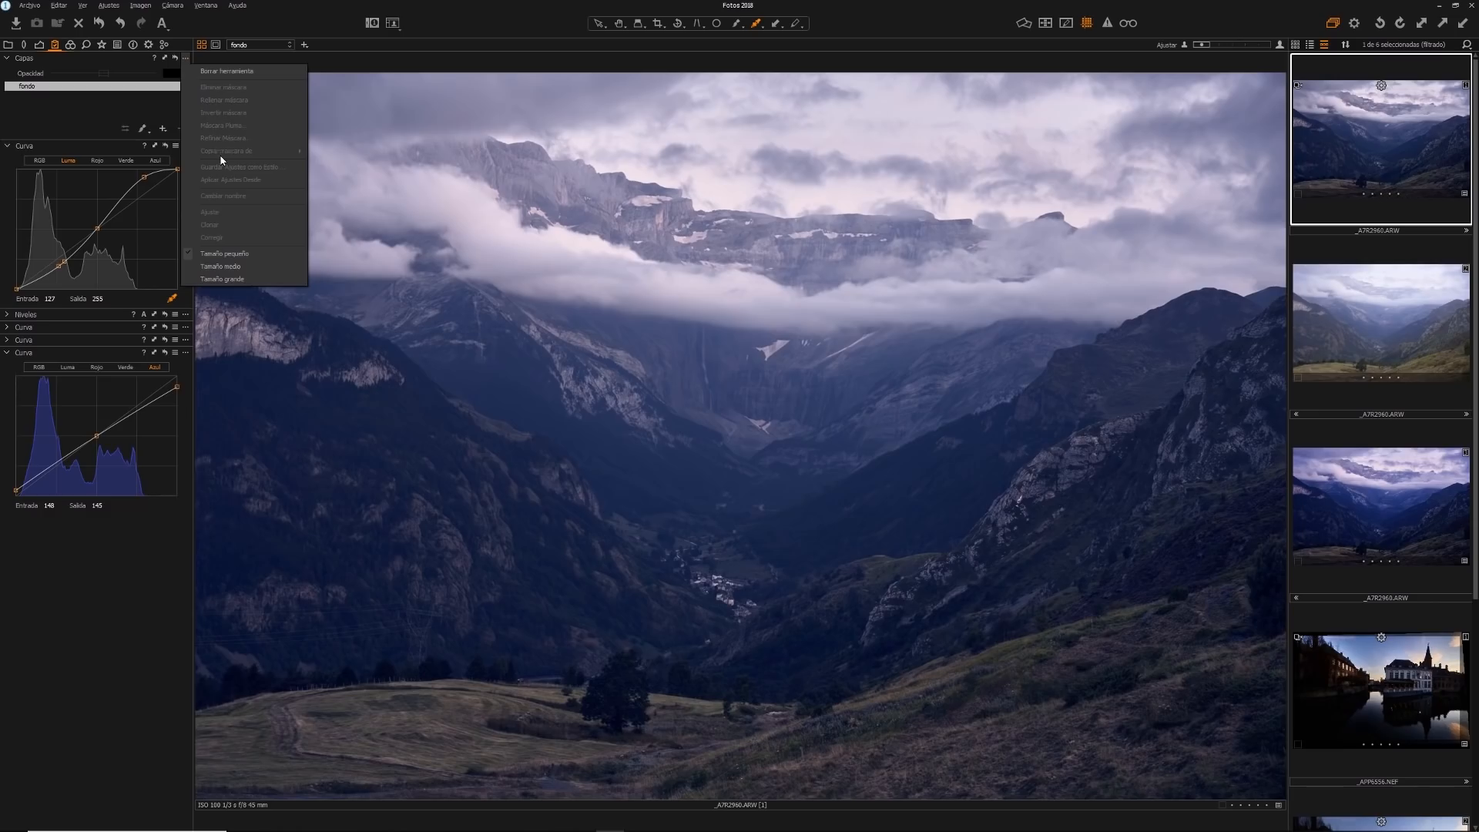
pyautogui.click(184, 57)
pyautogui.rightClick(185, 49)
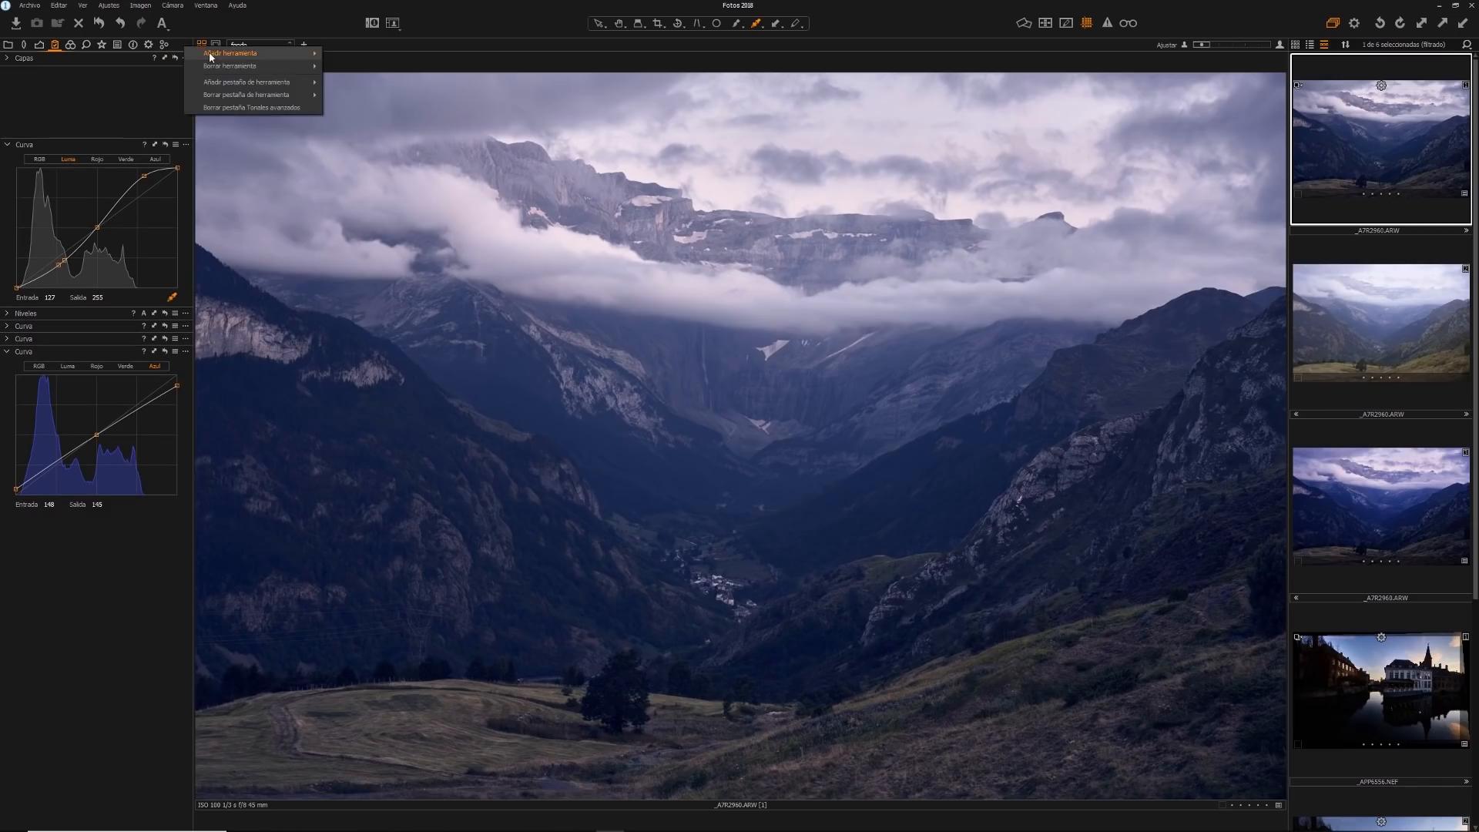
pyautogui.moveTo(231, 54)
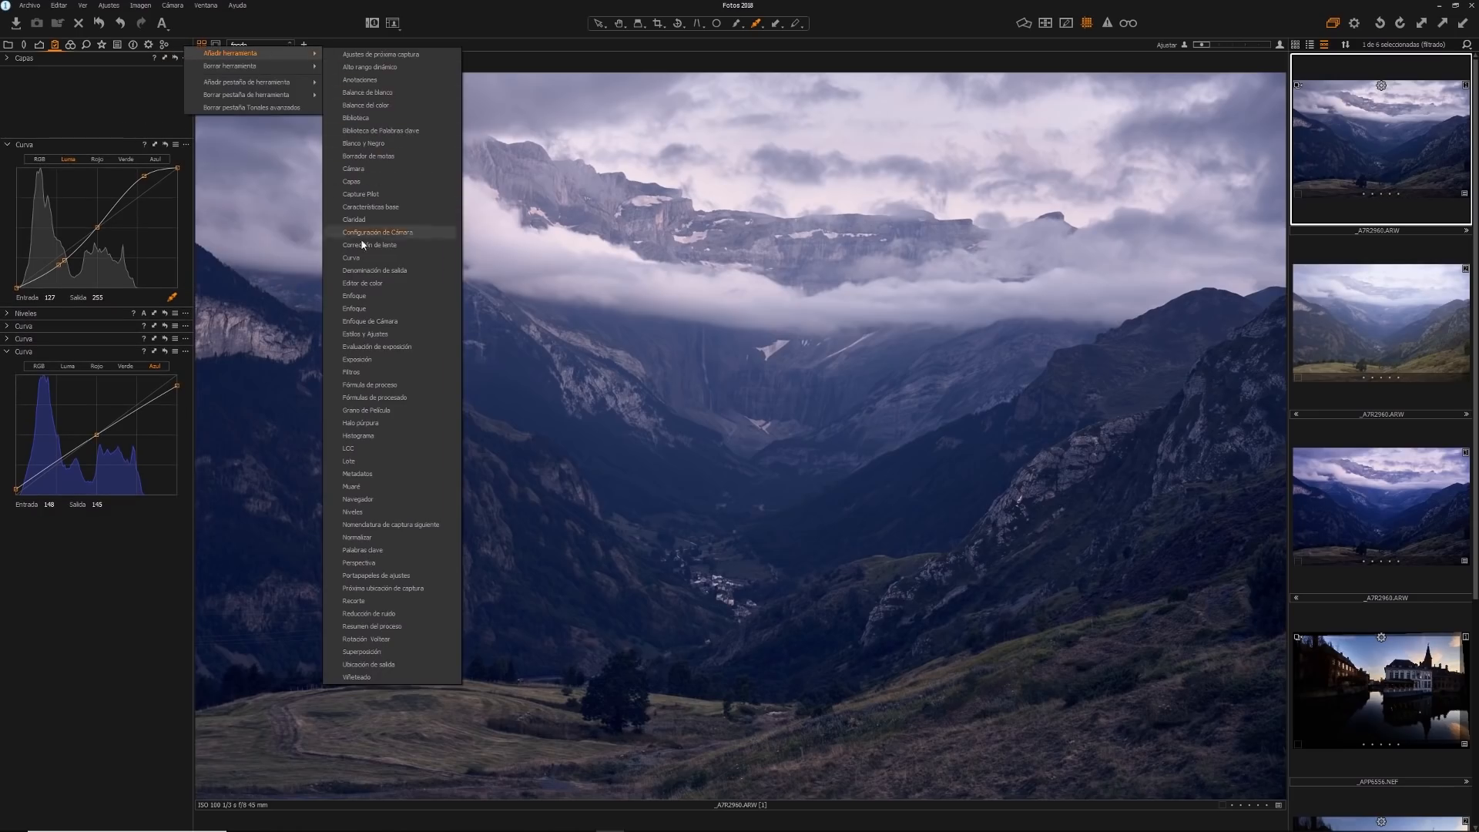
pyautogui.click(362, 258)
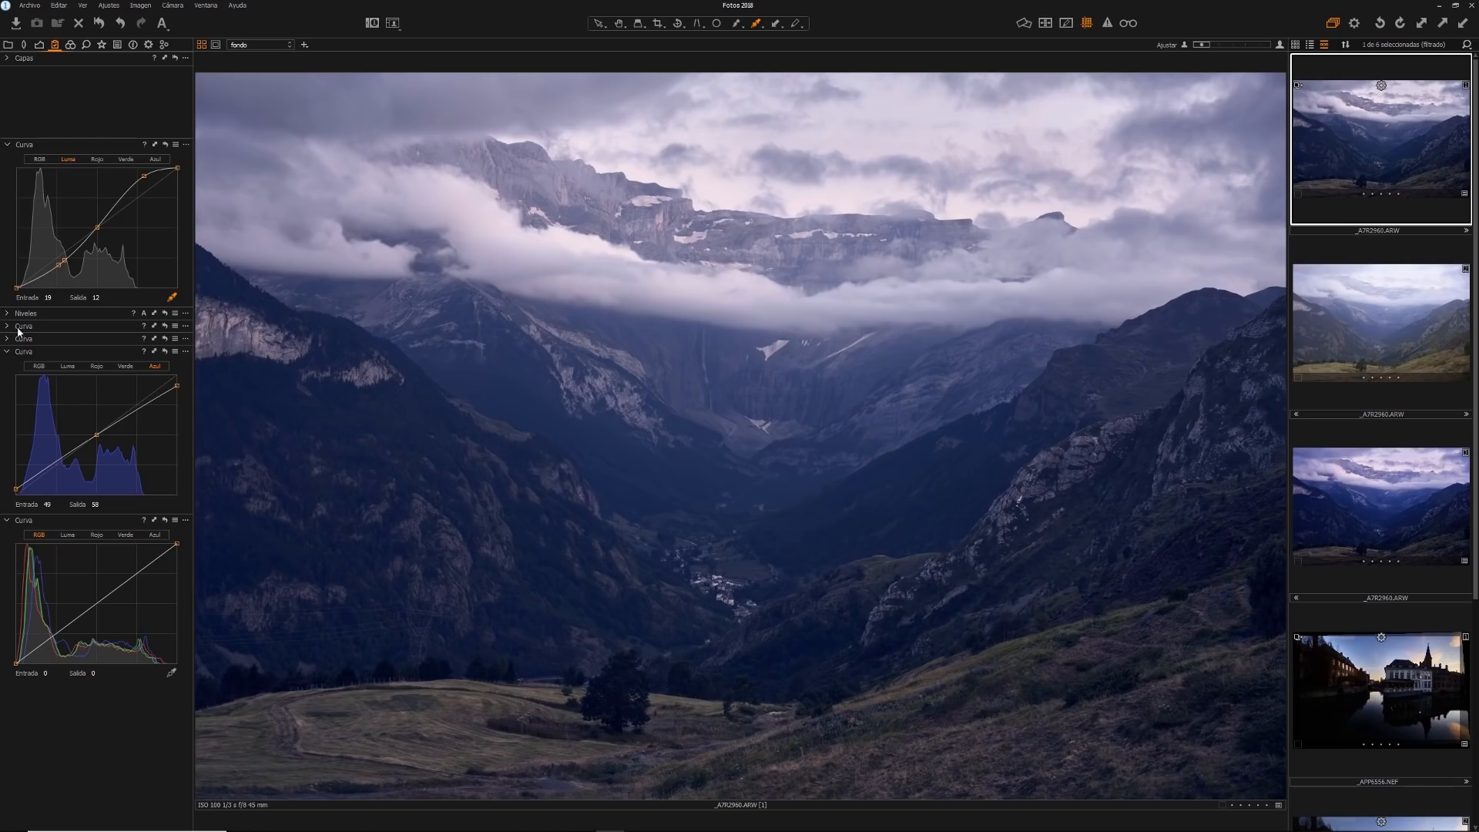
# Remove the Levels tool and expand the stacked curve tools to show the luma, red, green and blue channels
pyautogui.moveTo(27, 262); pyautogui.dragTo(29, 485)
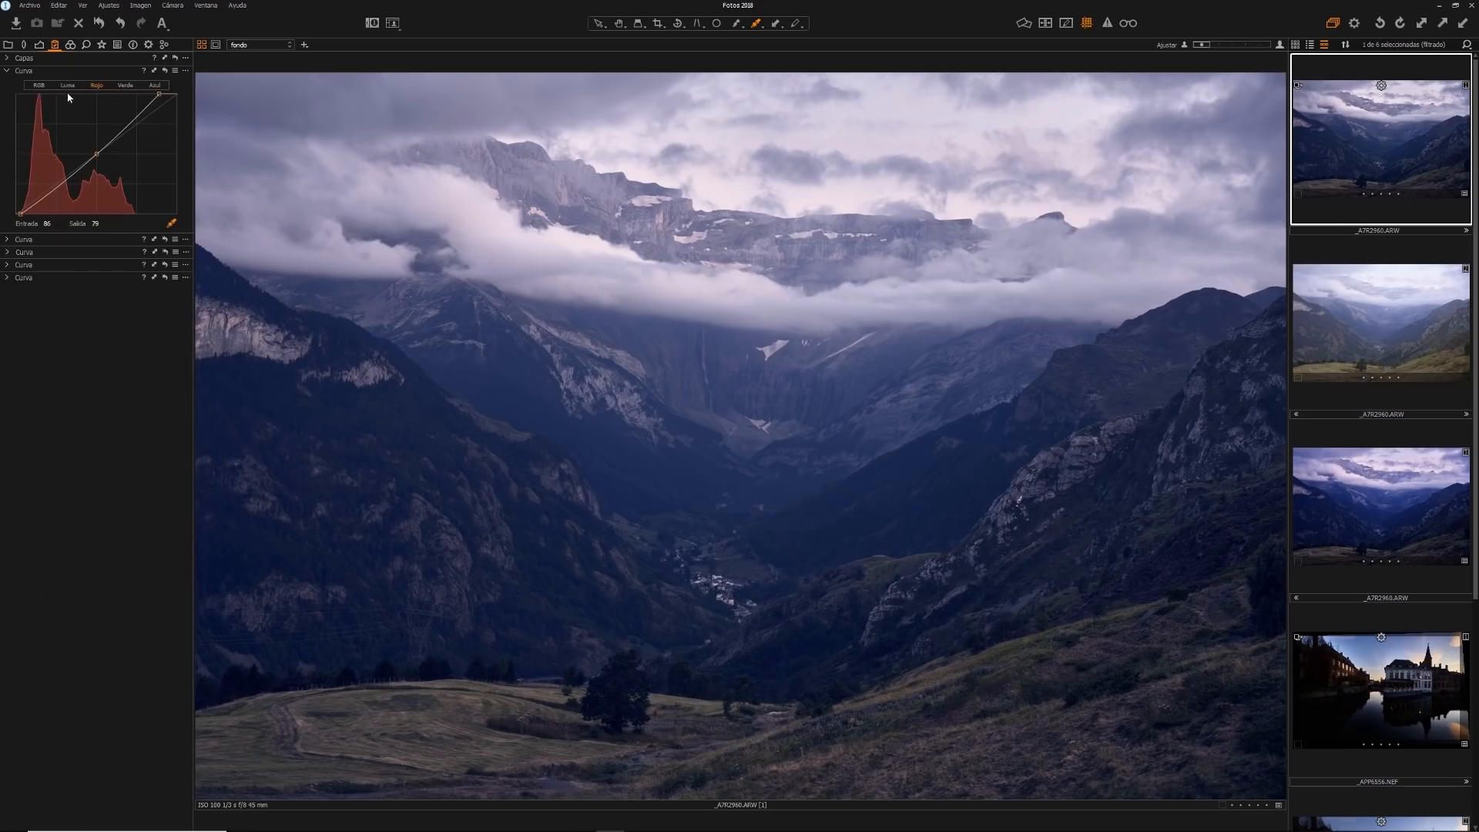
pyautogui.click(68, 86)
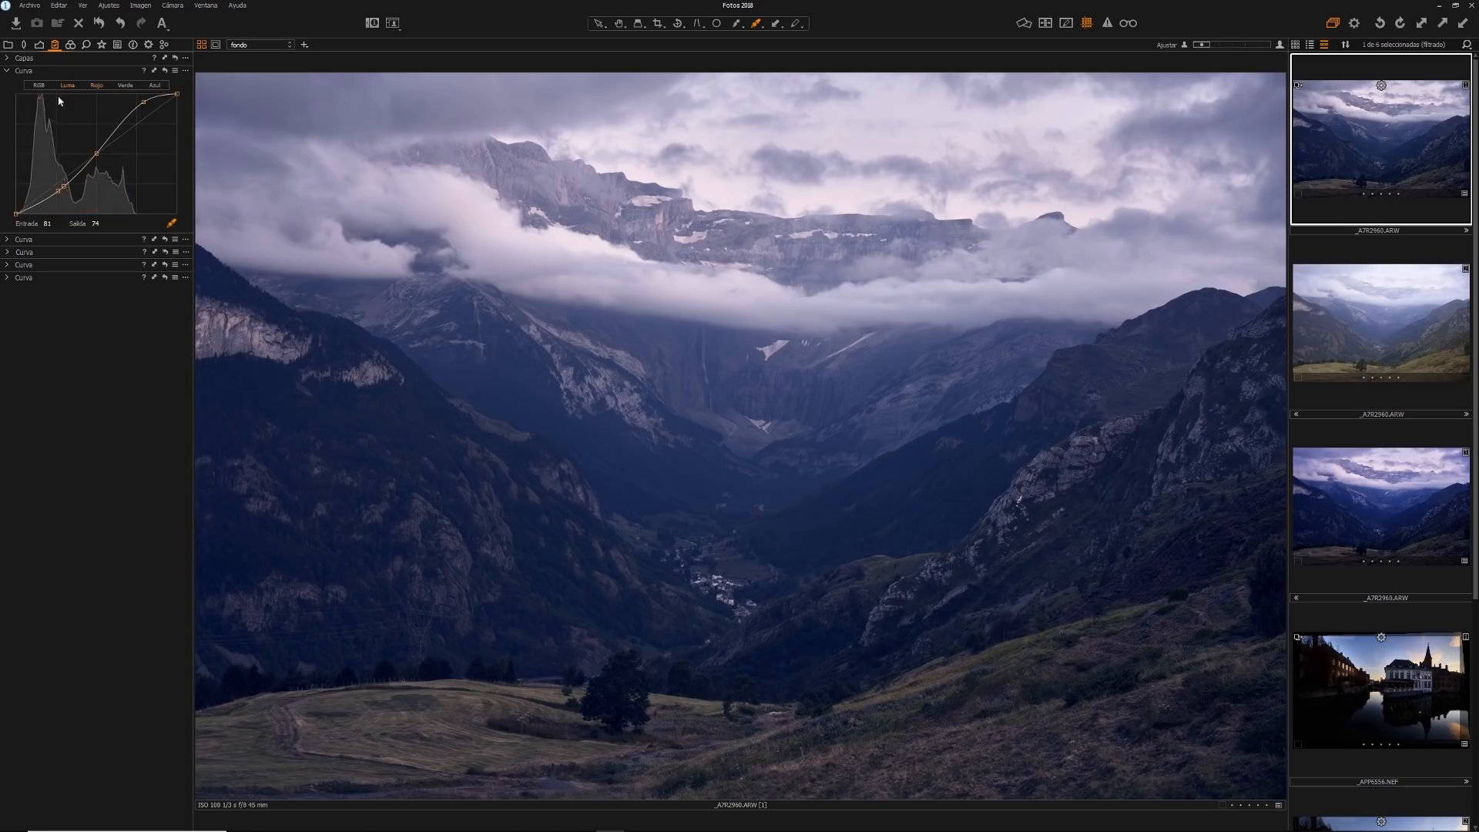
pyautogui.click(7, 239)
pyautogui.click(96, 253)
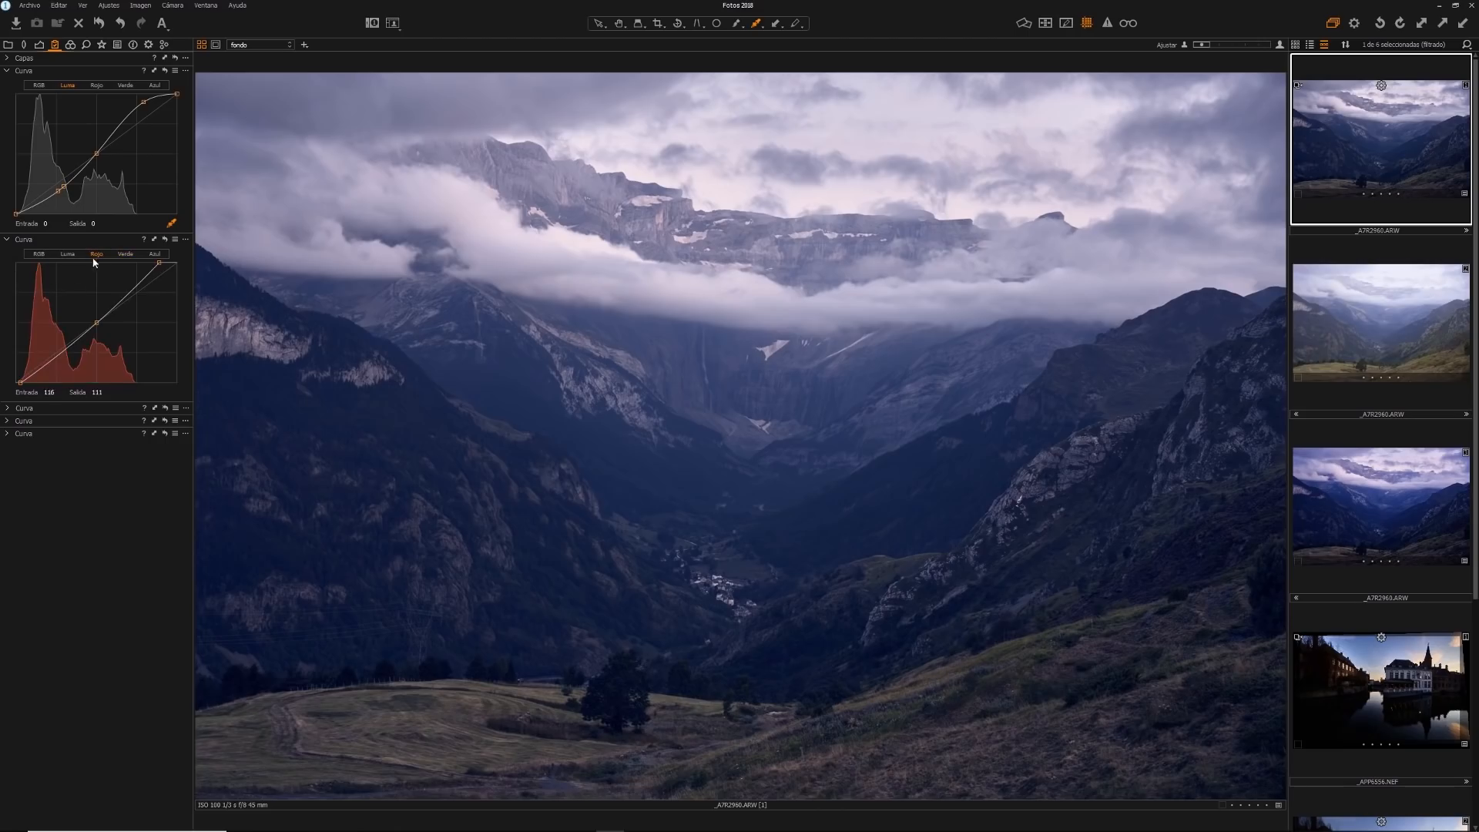
pyautogui.click(7, 409)
pyautogui.click(125, 423)
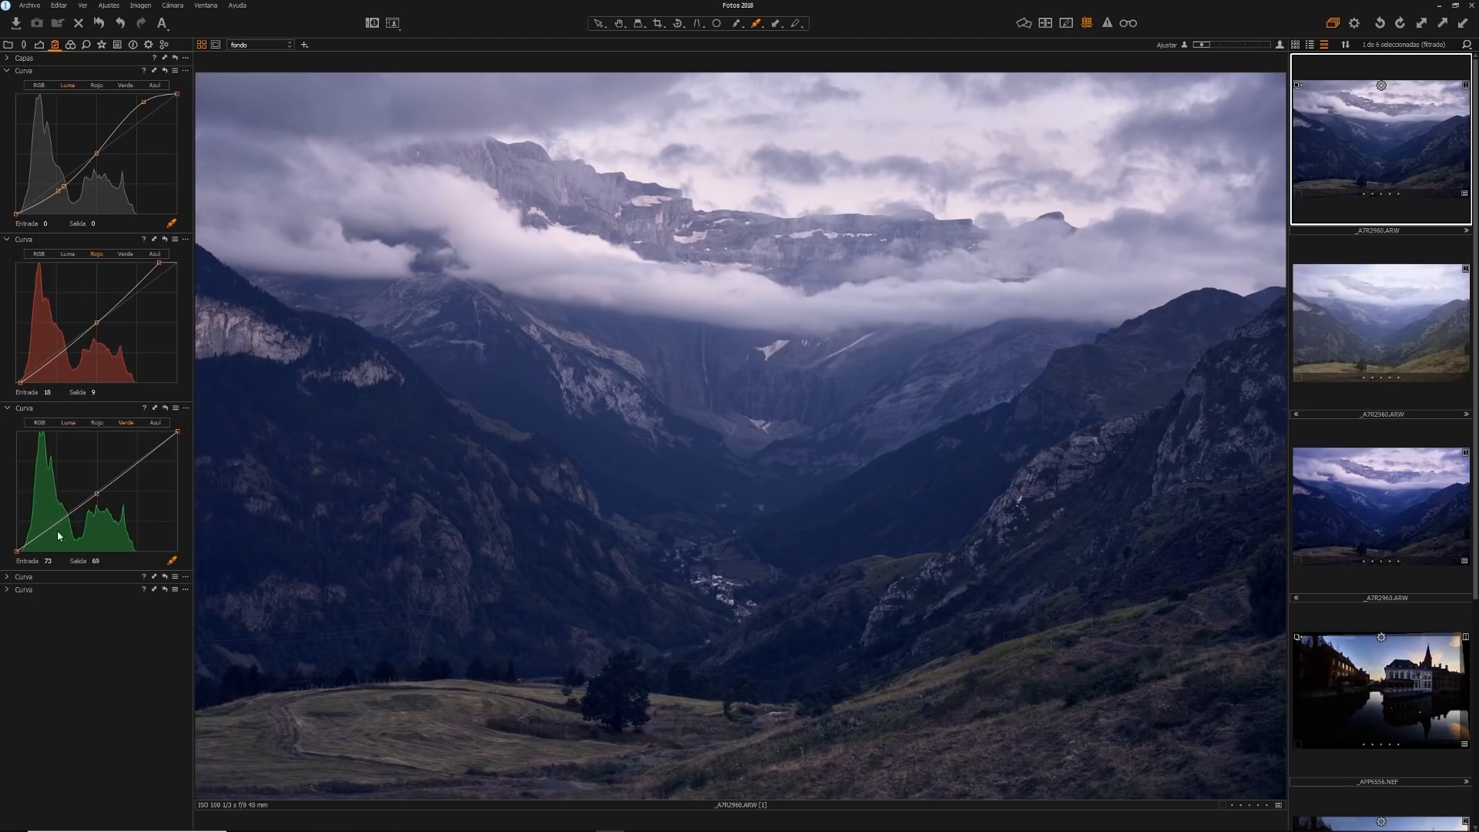
pyautogui.click(7, 577)
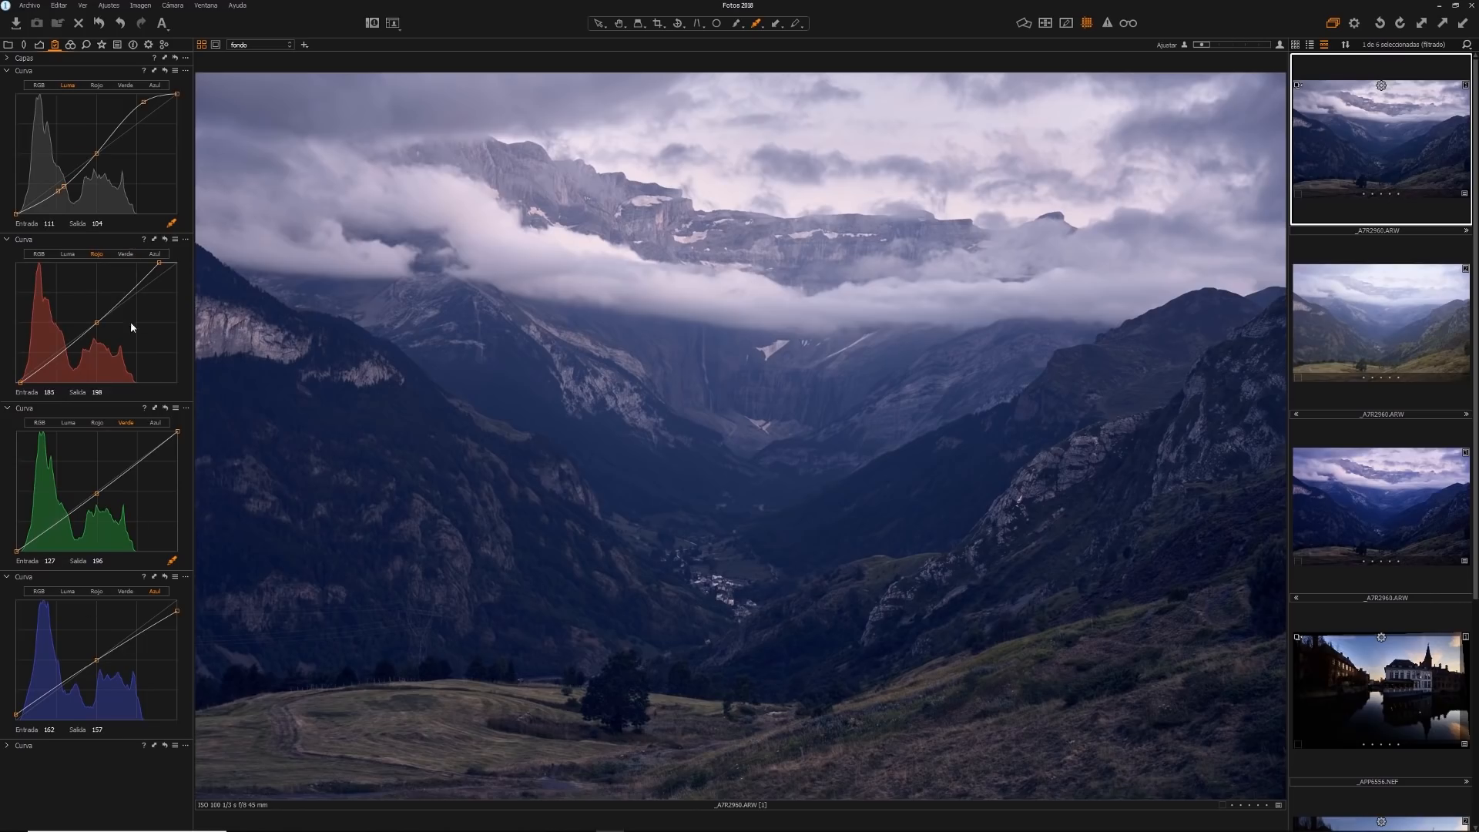
# Try nudging the red curve's midtone point up and down, raise it to output 137, and bring it back down
pyautogui.click(97, 324)
pyautogui.press('Up')
pyautogui.press('Up')
pyautogui.press('Up')
pyautogui.press('Up')
pyautogui.press('Up')
pyautogui.press('Up')
pyautogui.press('Up')
pyautogui.press('Down')
pyautogui.press('Down')
pyautogui.press('Down')
pyautogui.press('Down')
pyautogui.press('Down')
pyautogui.press('Up')
pyautogui.press('Up')
pyautogui.moveTo(96, 322); pyautogui.dragTo(97, 317)
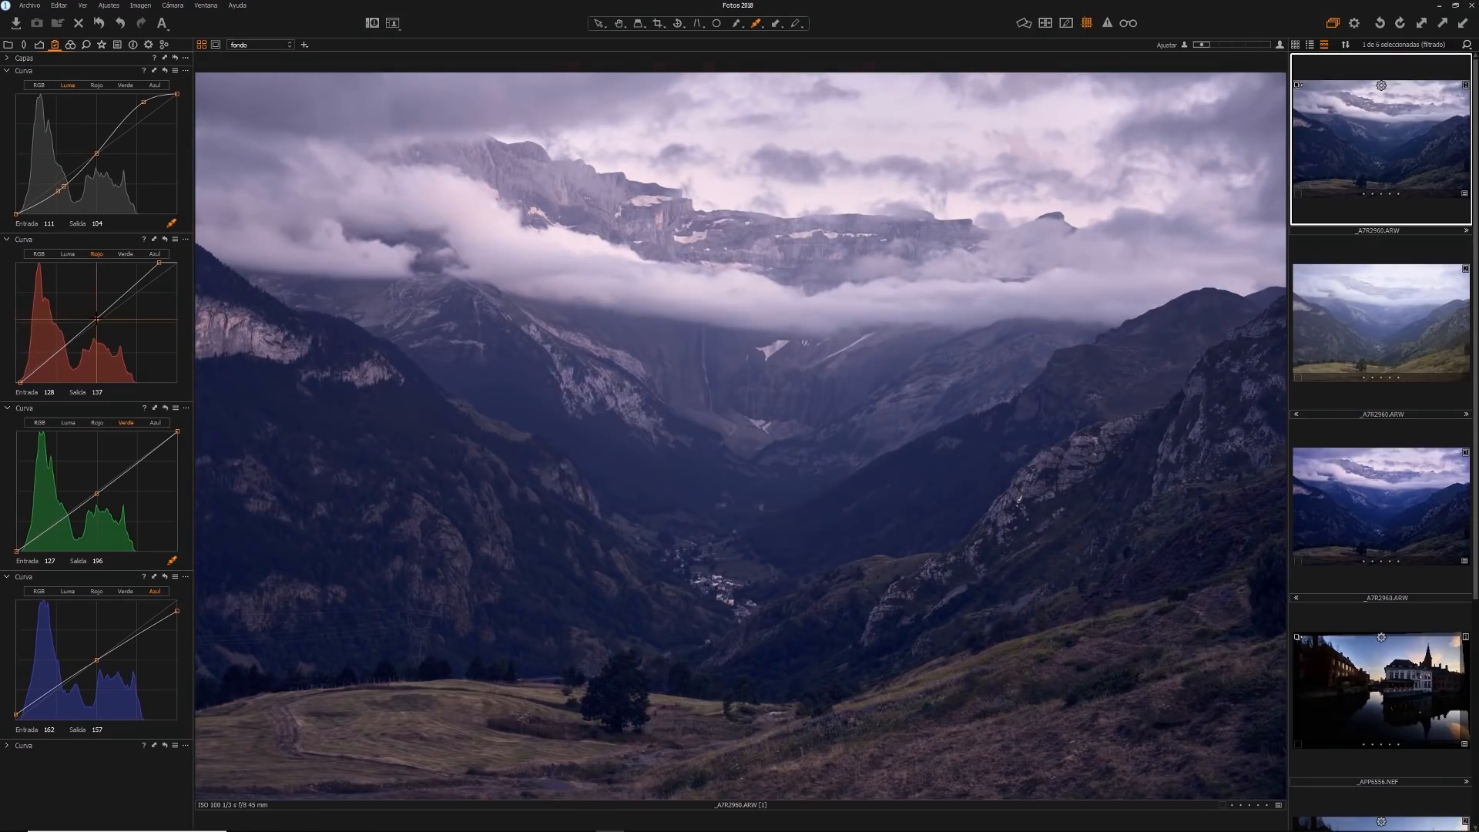
pyautogui.moveTo(97, 319); pyautogui.dragTo(98, 322)
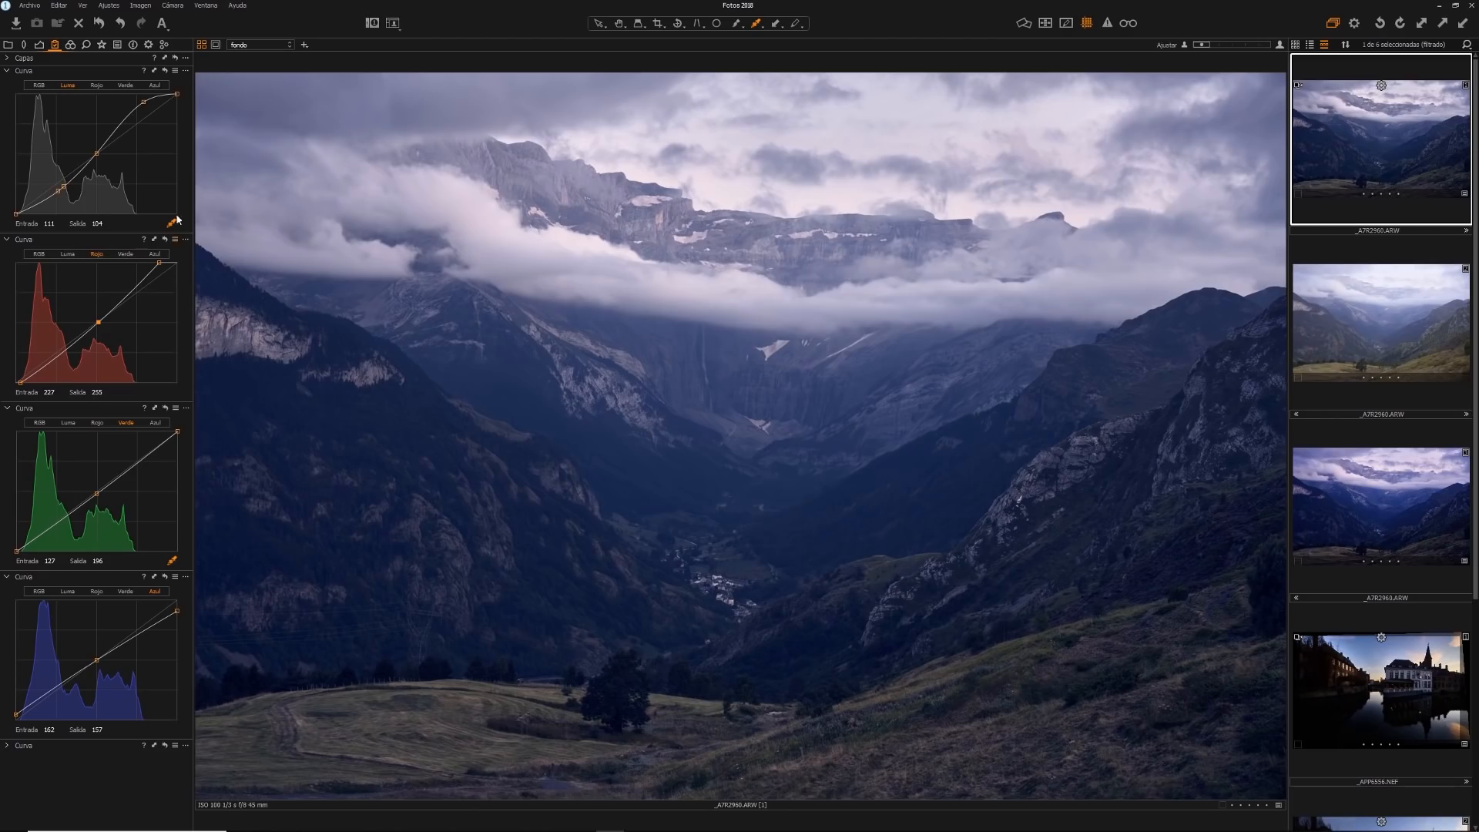
# Reset all curve adjustments on the photo and apply the 5-point-AllChannels curve preset
pyautogui.click(165, 70)
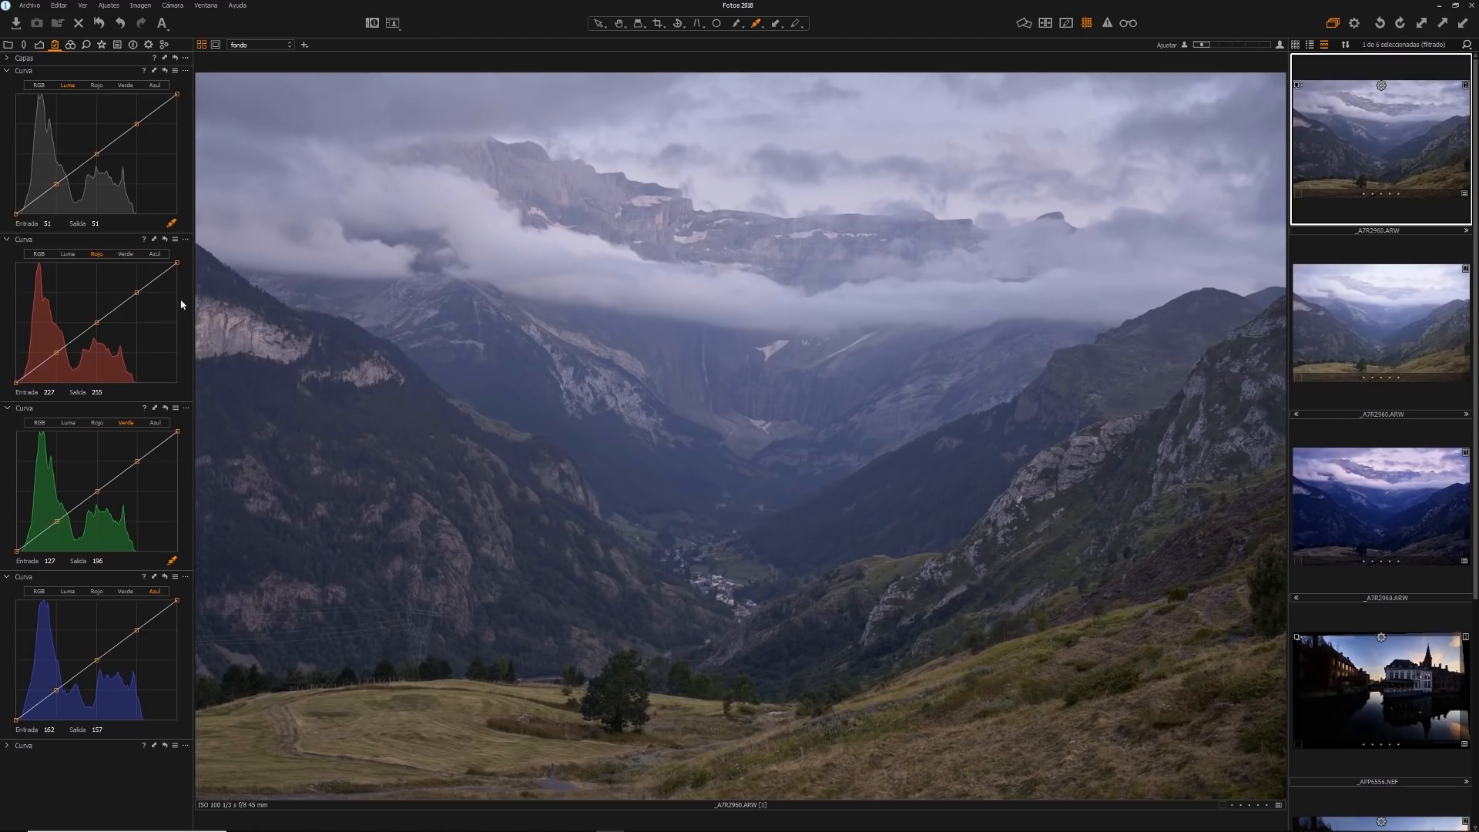
pyautogui.click(175, 71)
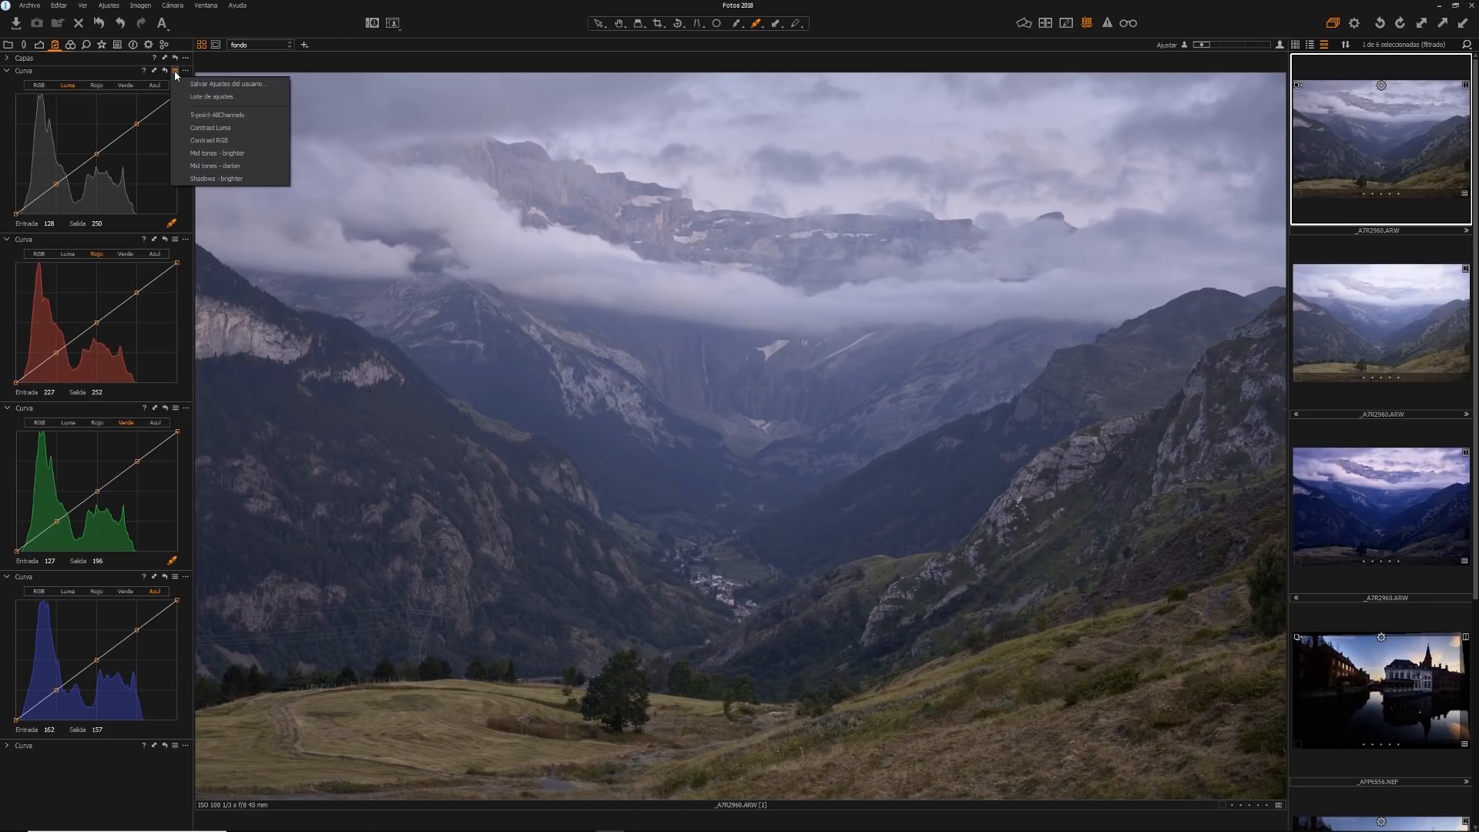
pyautogui.click(176, 71)
pyautogui.click(175, 71)
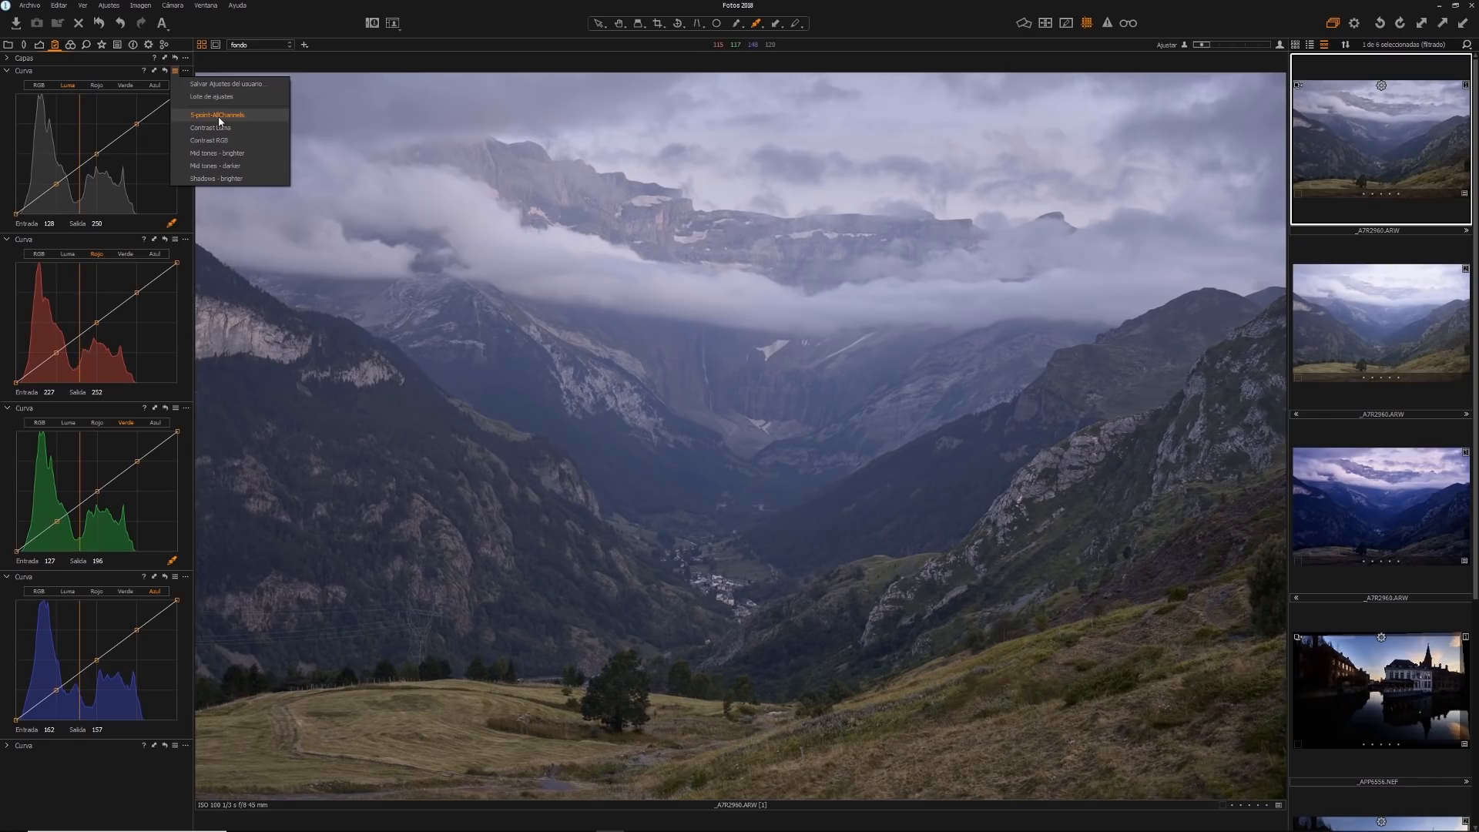
pyautogui.click(219, 115)
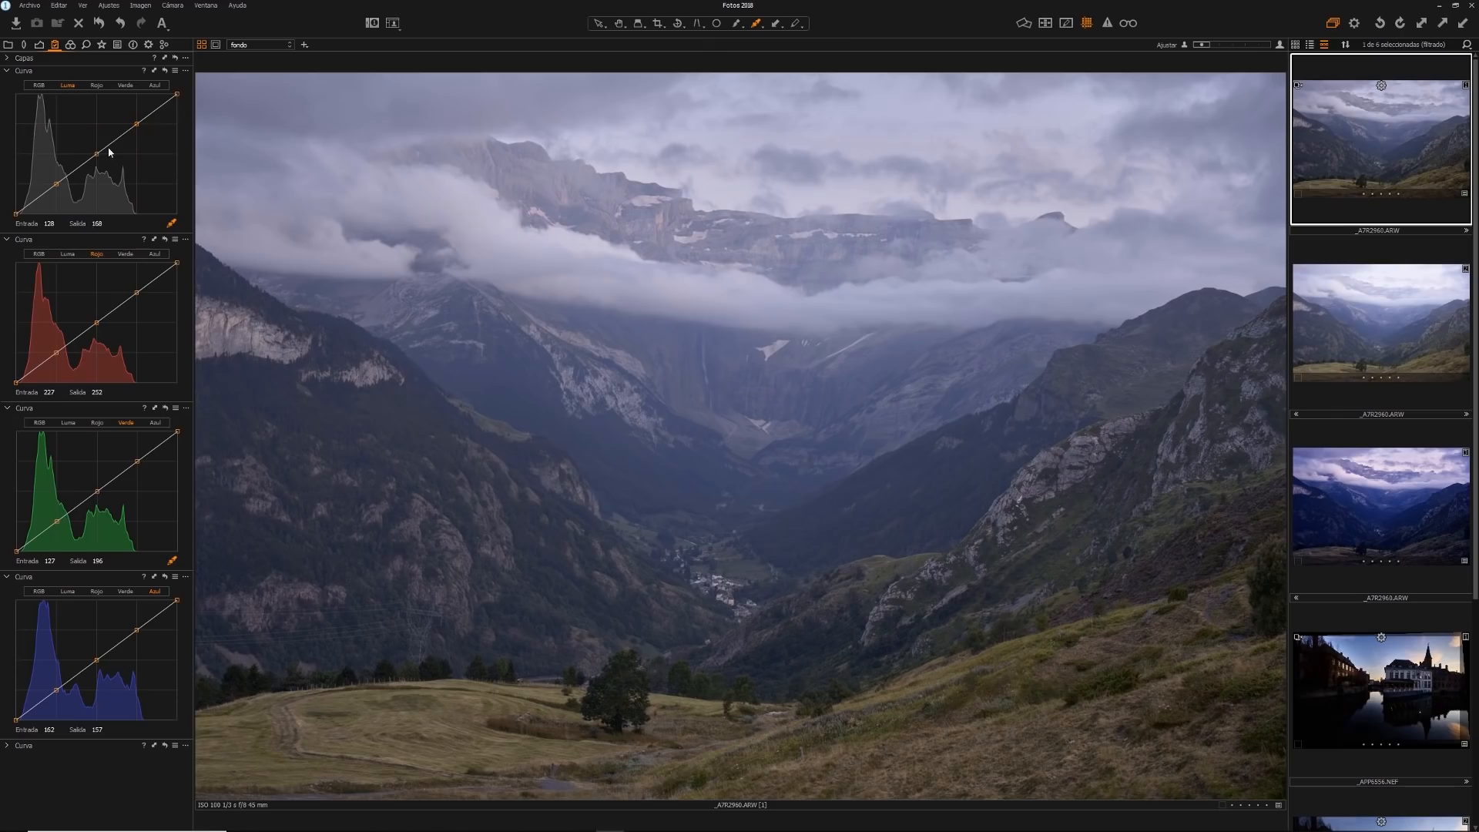
# Try a gentle S-curve on the preset luma points, reset the curve tool, and view its options for camera defaults
pyautogui.moveTo(136, 124); pyautogui.dragTo(54, 186)
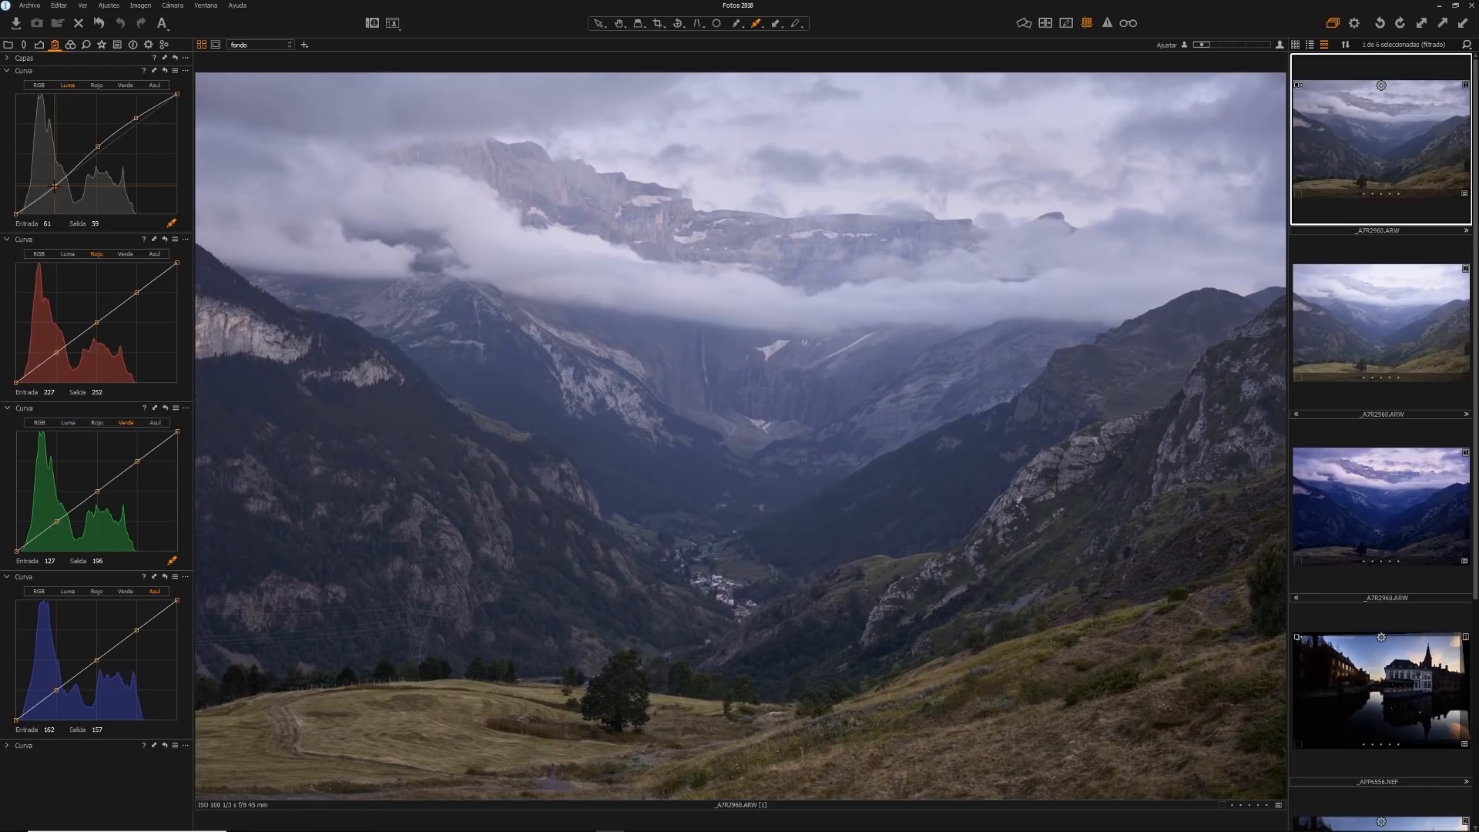
pyautogui.click(165, 71)
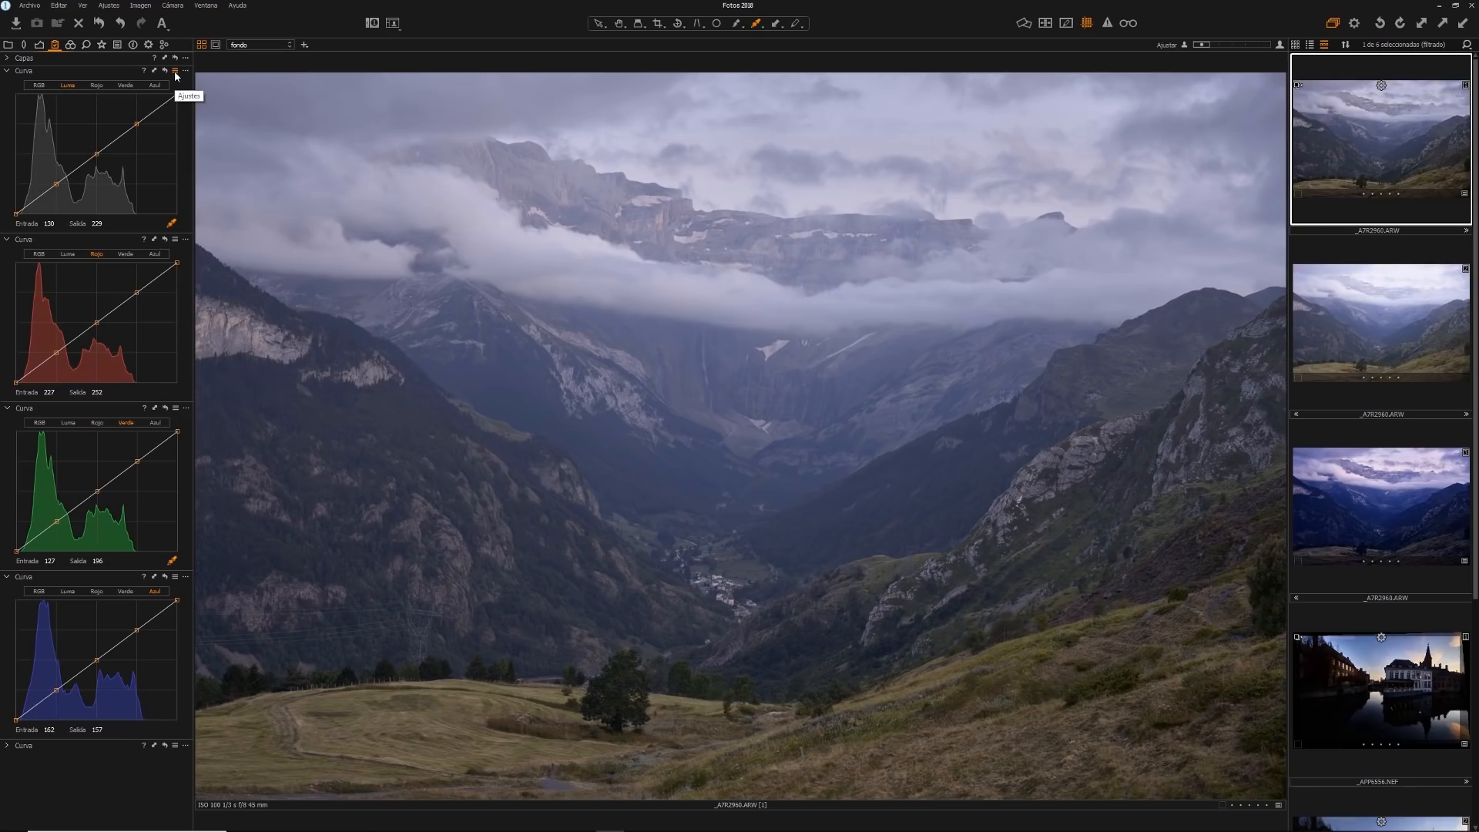
pyautogui.click(184, 71)
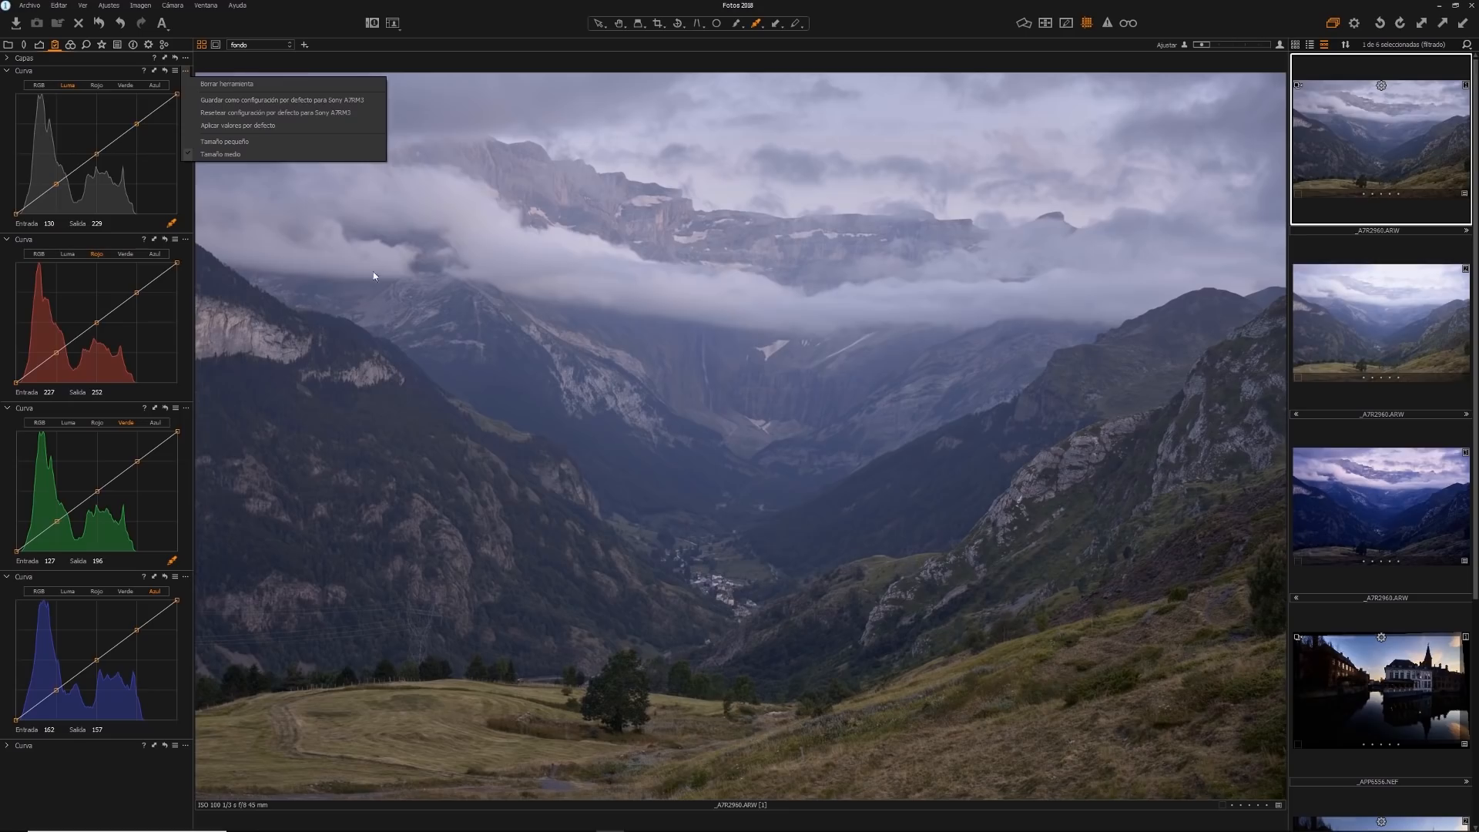
pyautogui.click(171, 223)
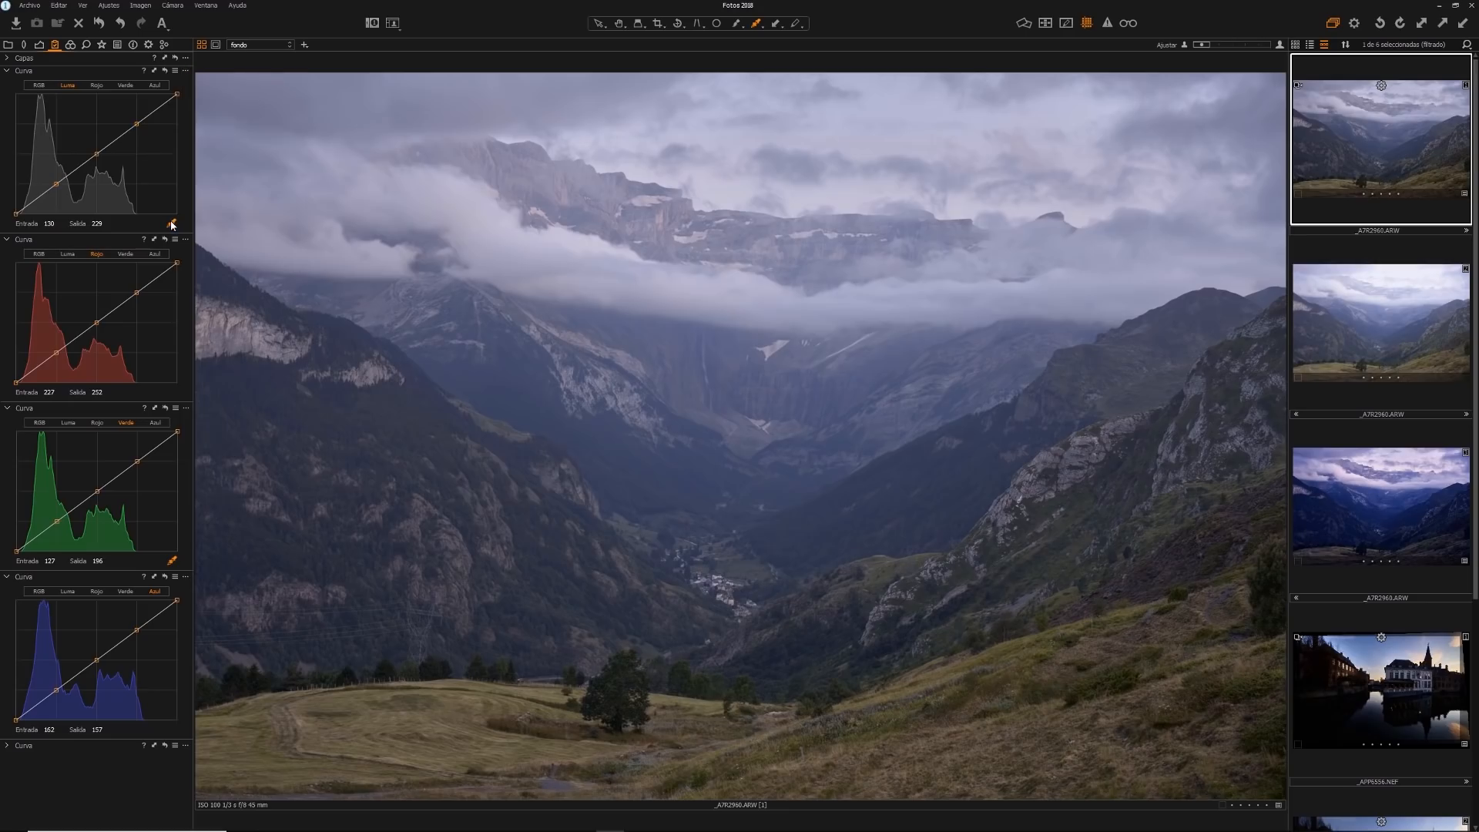
# Remove all preset points from the luma curve and build an S-curve with a raised highlight point and a lowered shadow point
pyautogui.rightClick(137, 123)
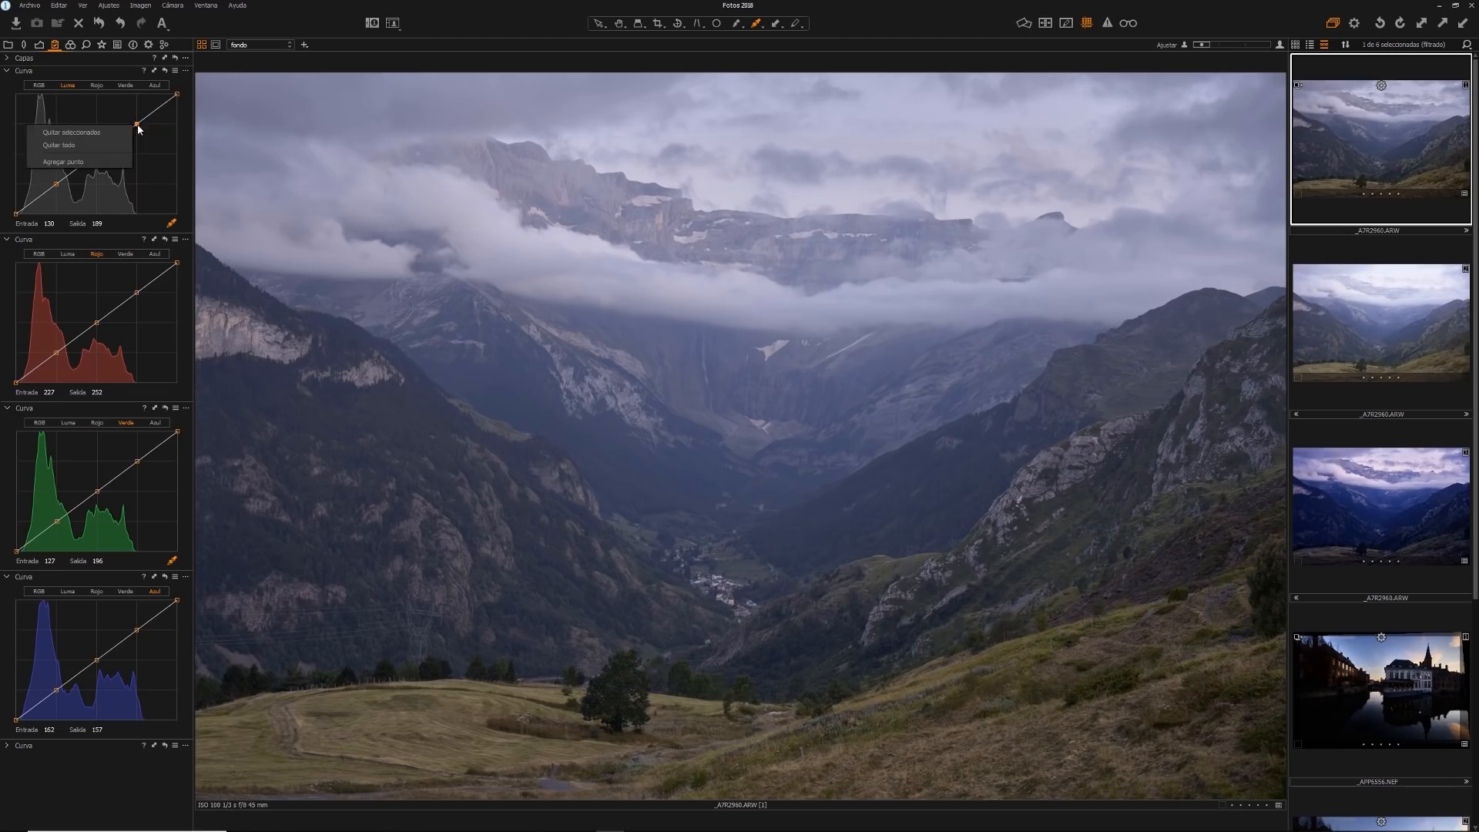
pyautogui.click(103, 146)
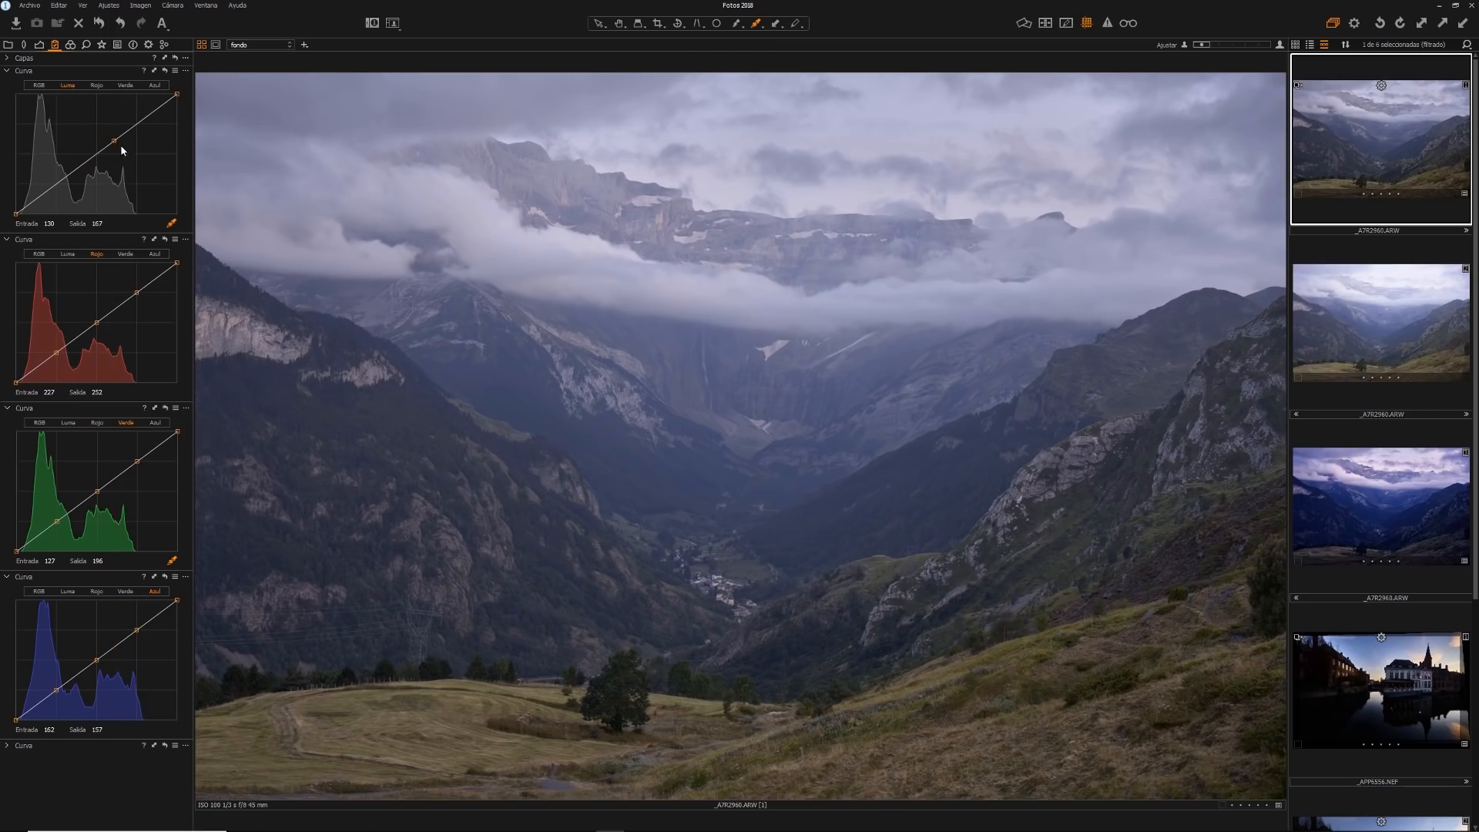
pyautogui.moveTo(114, 140); pyautogui.dragTo(115, 130)
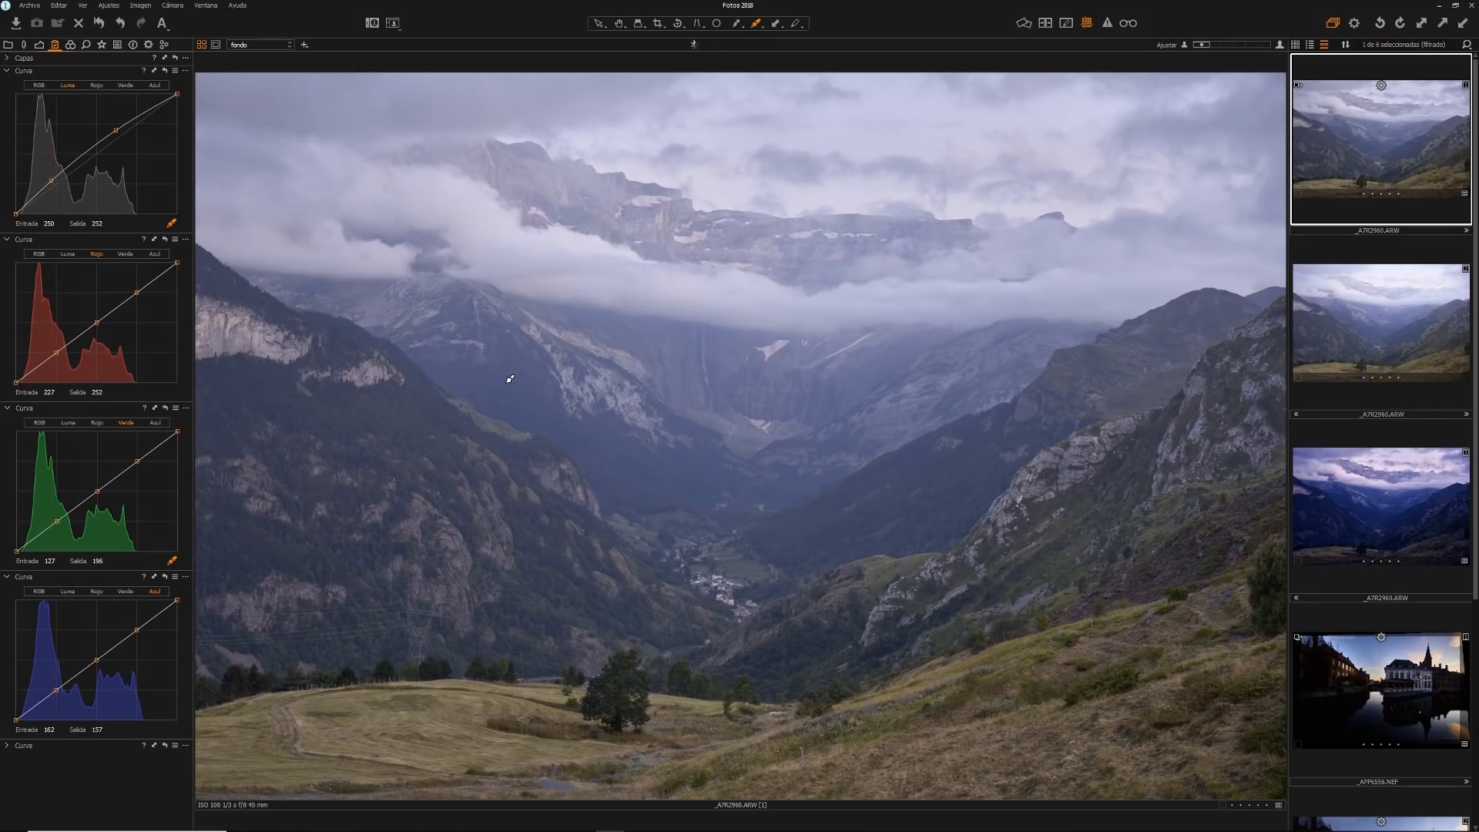
pyautogui.moveTo(51, 180); pyautogui.dragTo(57, 191)
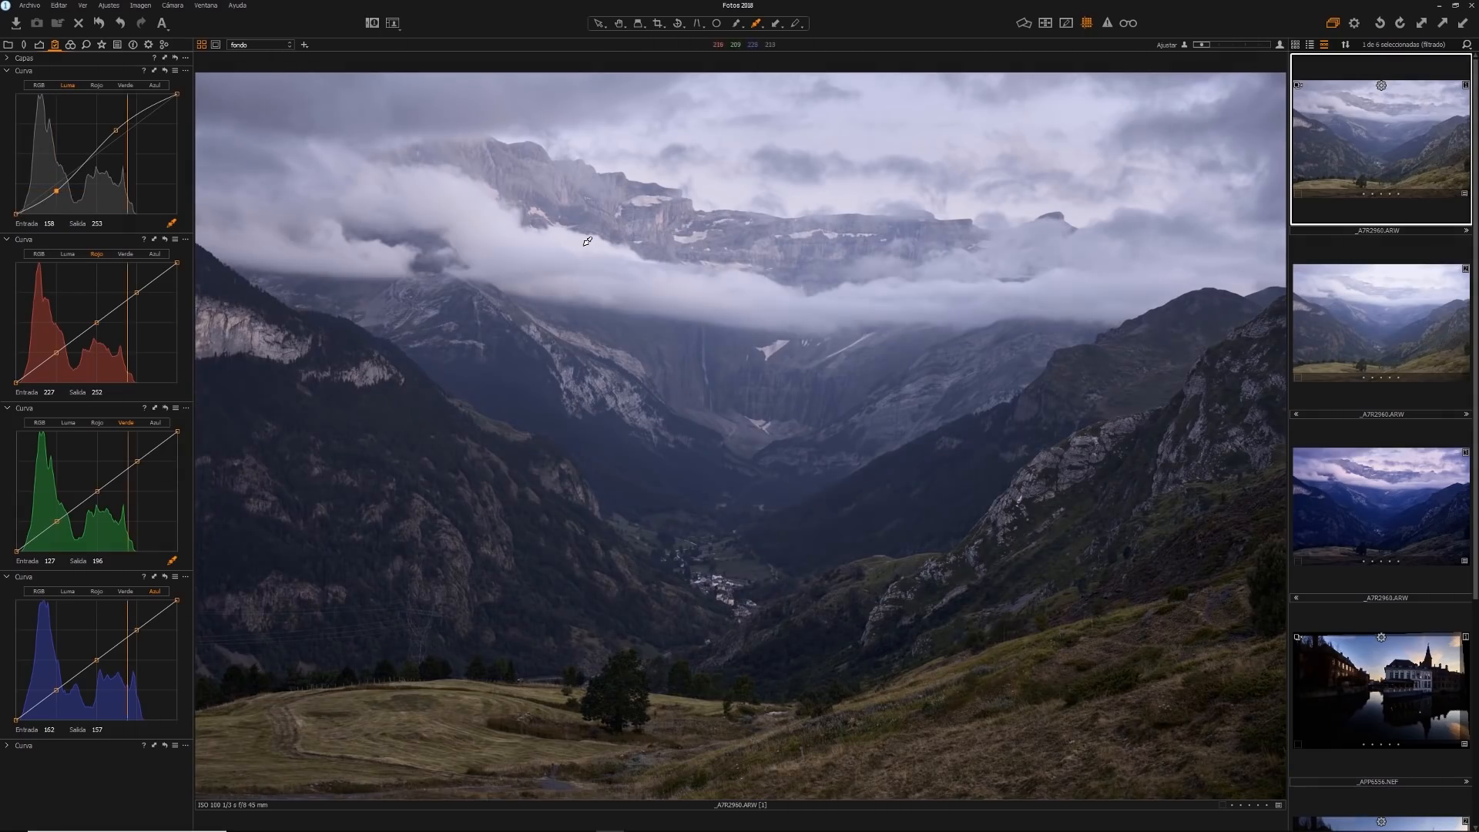
# Sample the clouds and the dark slopes as luma curve points, raising the highlights and slightly lowering the deep shadows
pyautogui.click(251, 155)
pyautogui.moveTo(133, 117); pyautogui.dragTo(134, 111)
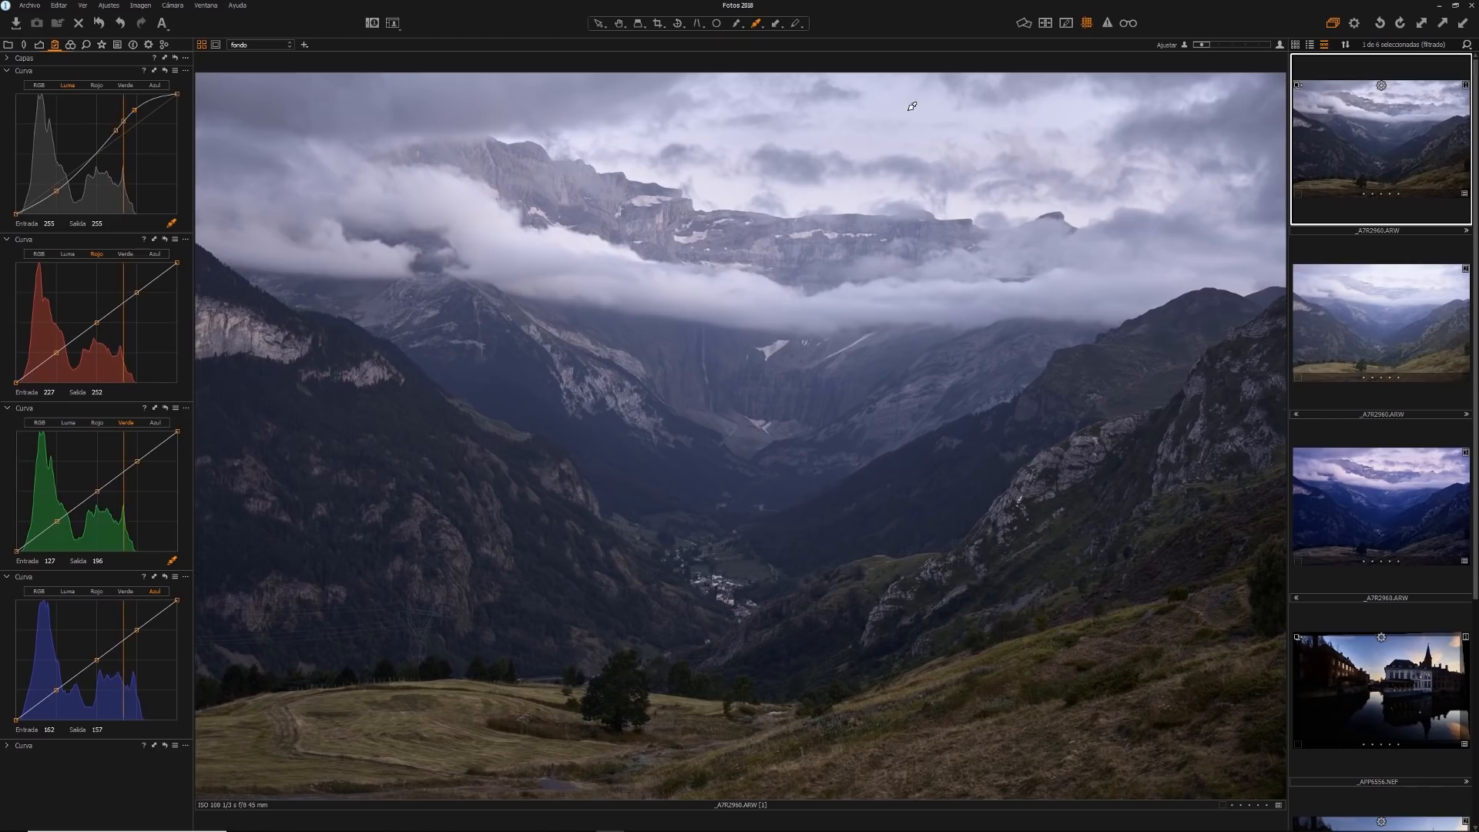
pyautogui.click(768, 333)
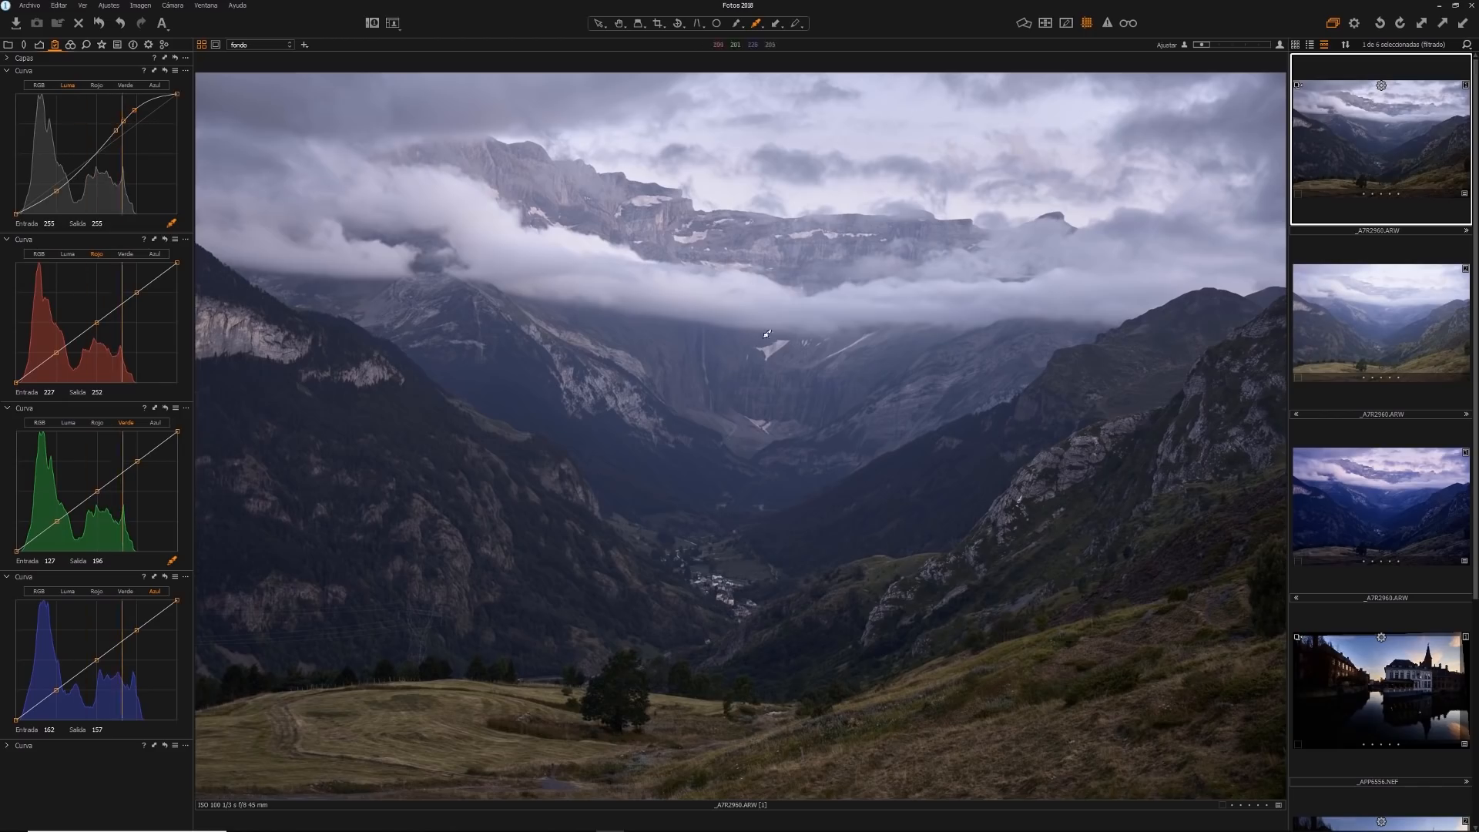
pyautogui.click(968, 570)
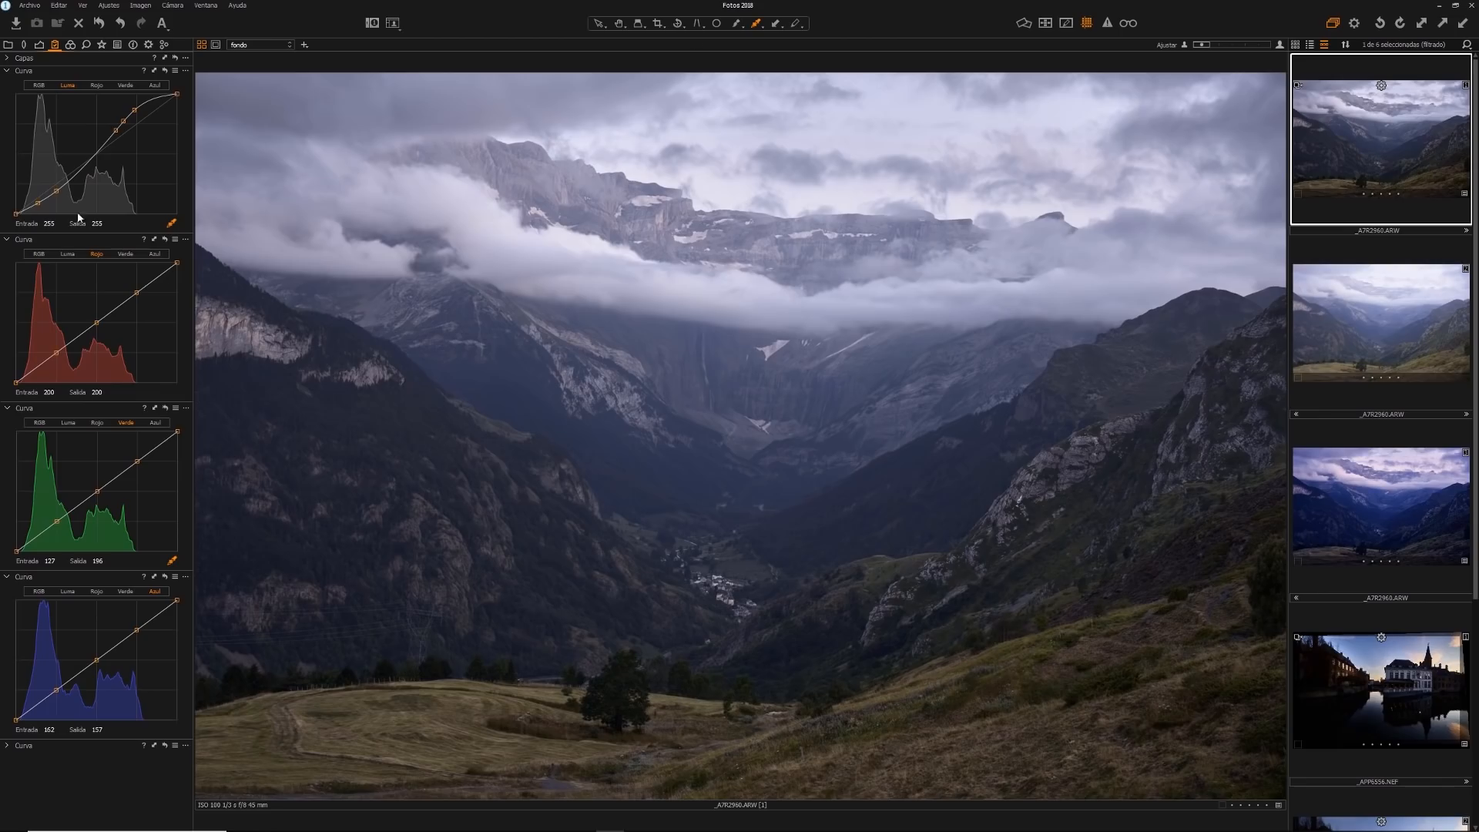
pyautogui.moveTo(38, 203); pyautogui.dragTo(37, 205)
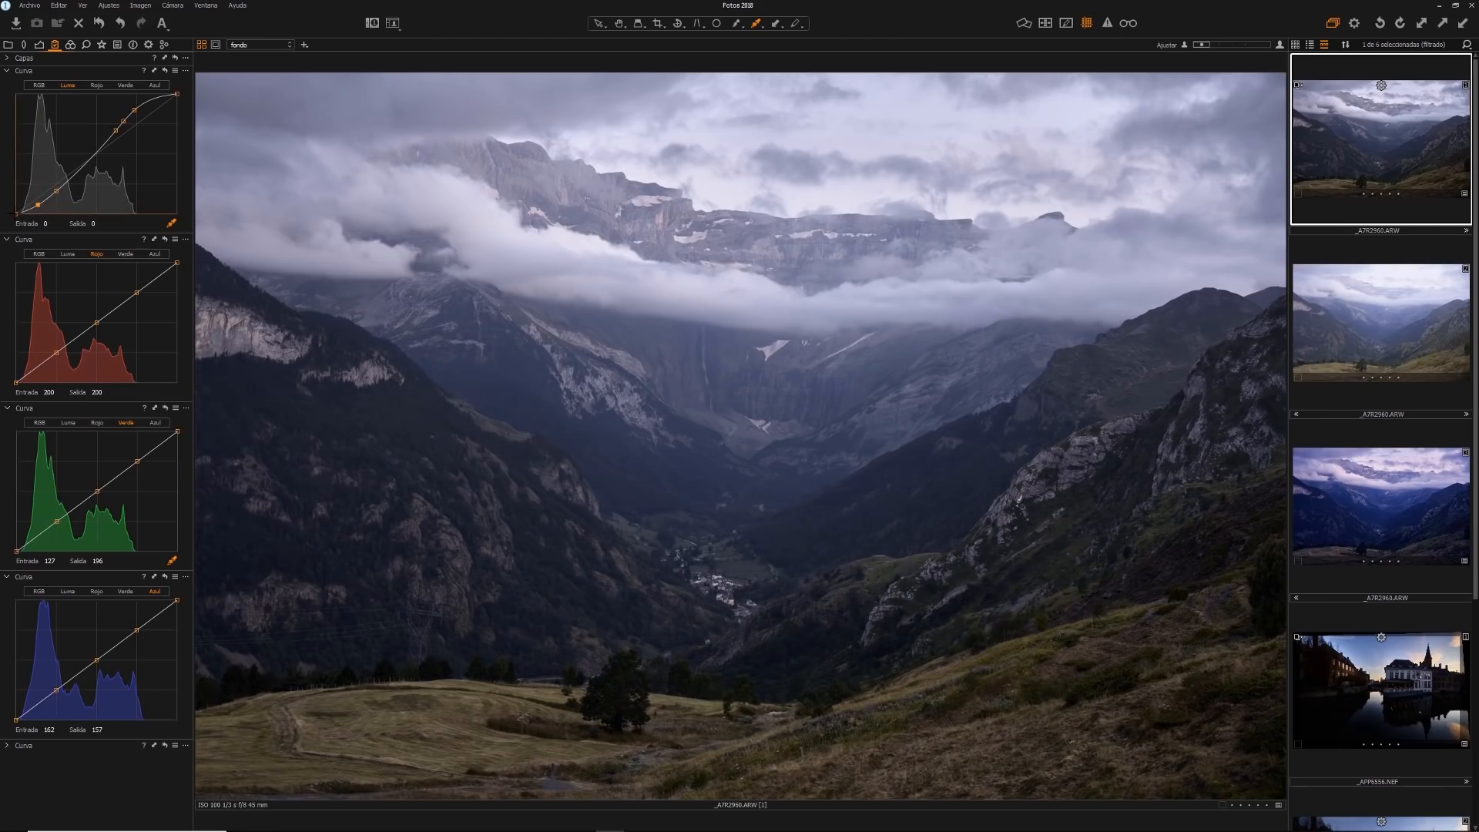